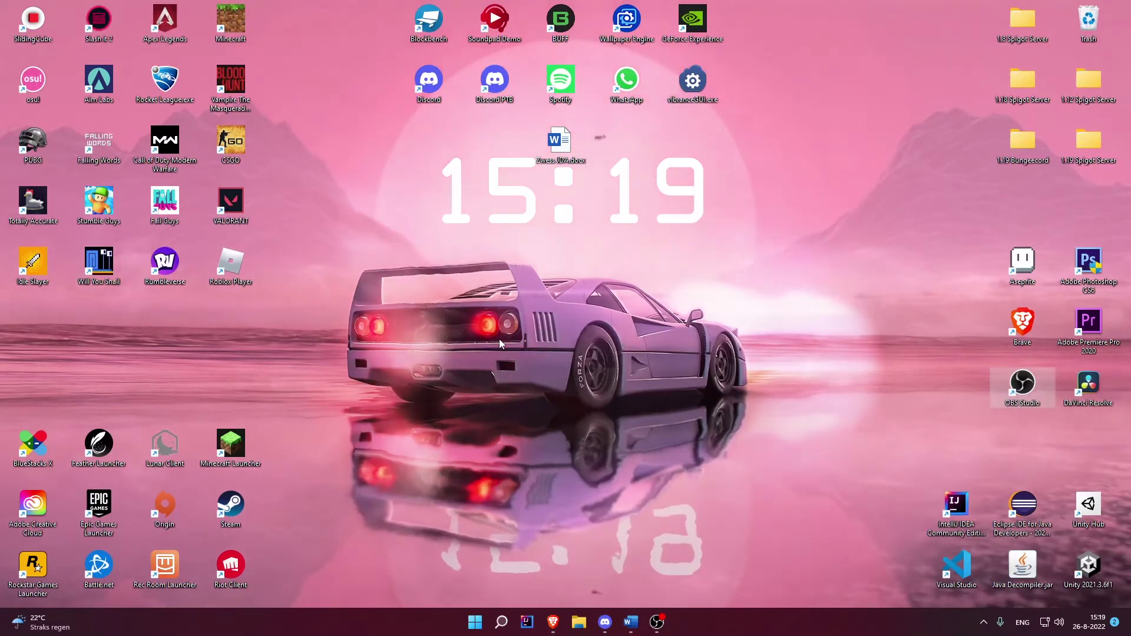
- Switch to the Brave browser and display the Java 17 downloads on Oracle's Java Downloads page
{"action": "key", "text": "alt+Tab"}
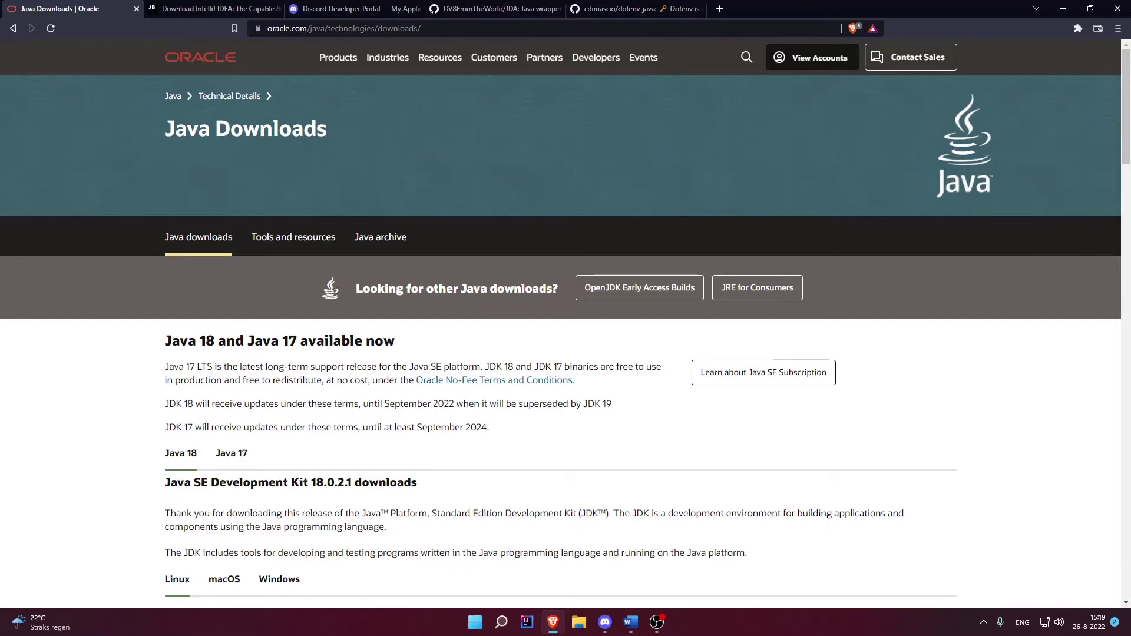
{"action": "scroll", "coordinate": [1128, 137], "scroll_direction": "down", "scroll_amount": 1}
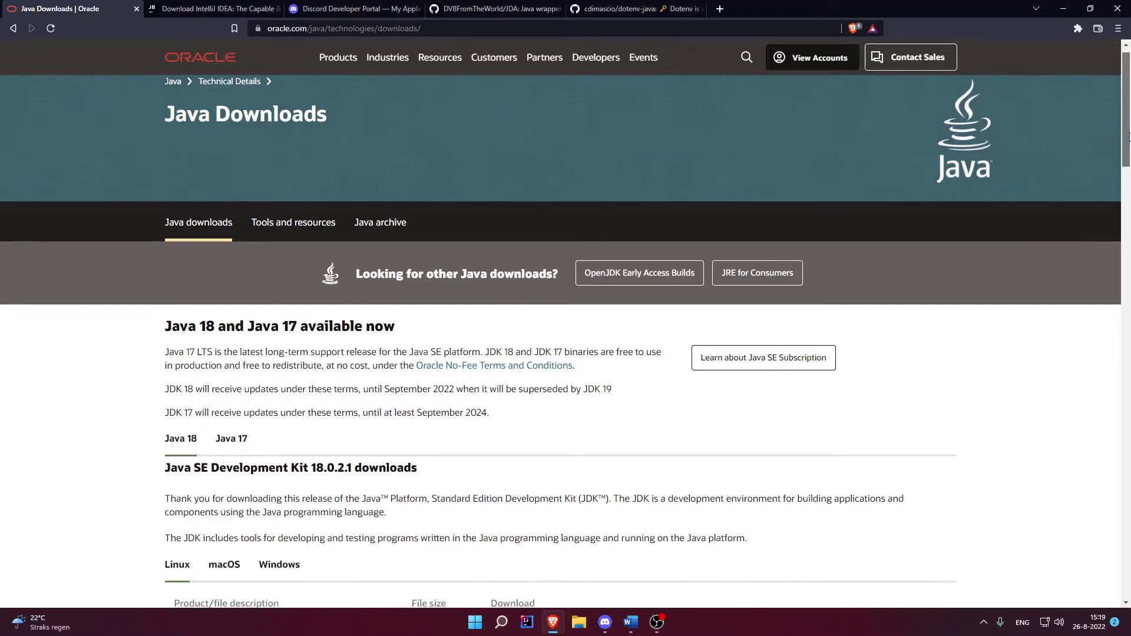
{"action": "left_click_drag", "start_coordinate": [1129, 137], "coordinate": [1129, 189]}
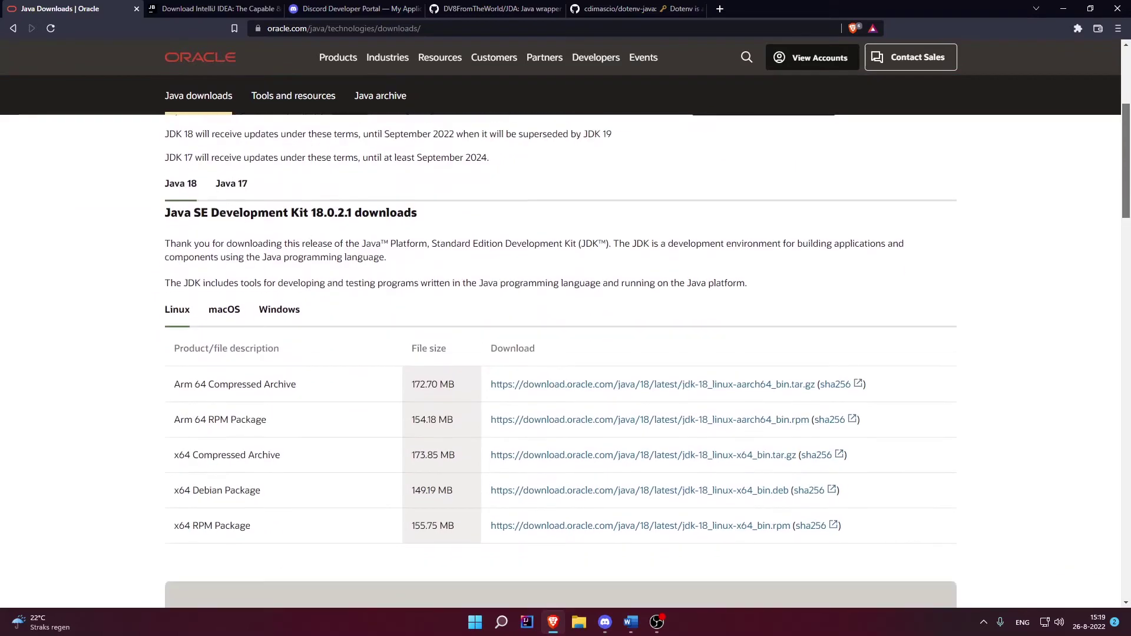
{"action": "scroll", "coordinate": [561, 353], "scroll_direction": "up", "scroll_amount": 3}
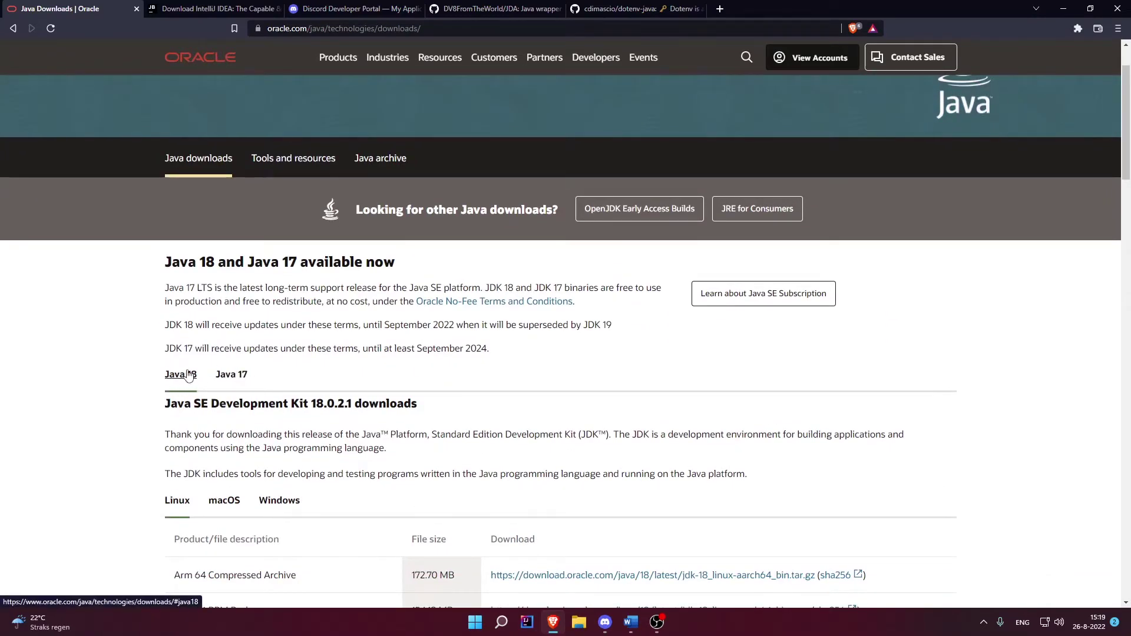
{"action": "left_click", "coordinate": [231, 376]}
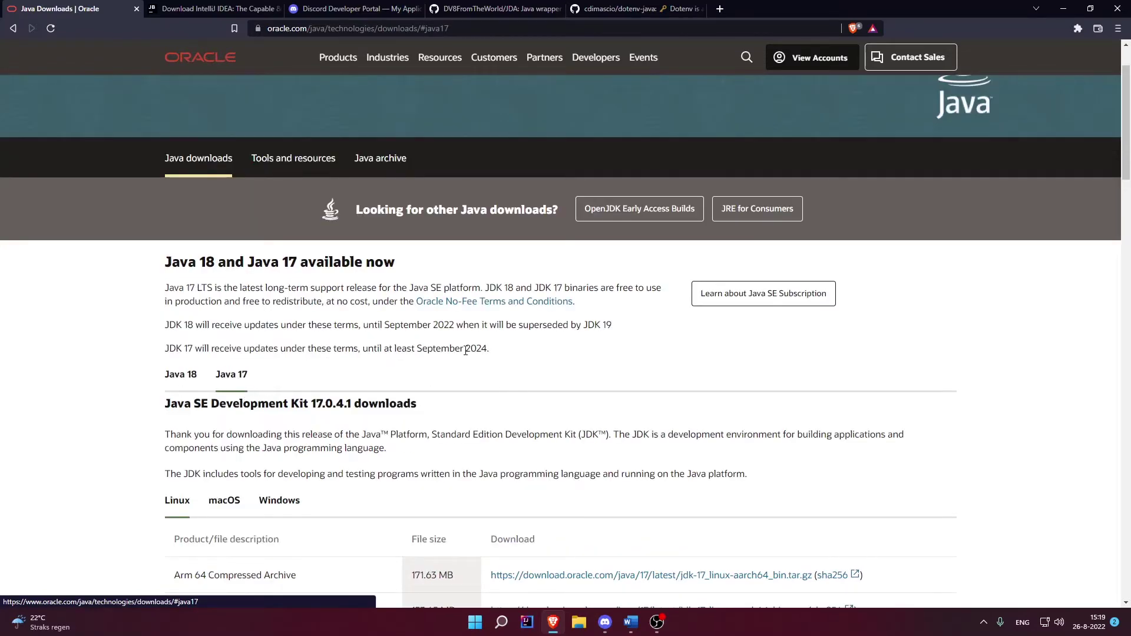
{"action": "left_click_drag", "start_coordinate": [464, 348], "coordinate": [489, 349]}
{"action": "scroll", "coordinate": [354, 397], "scroll_direction": "down", "scroll_amount": 1}
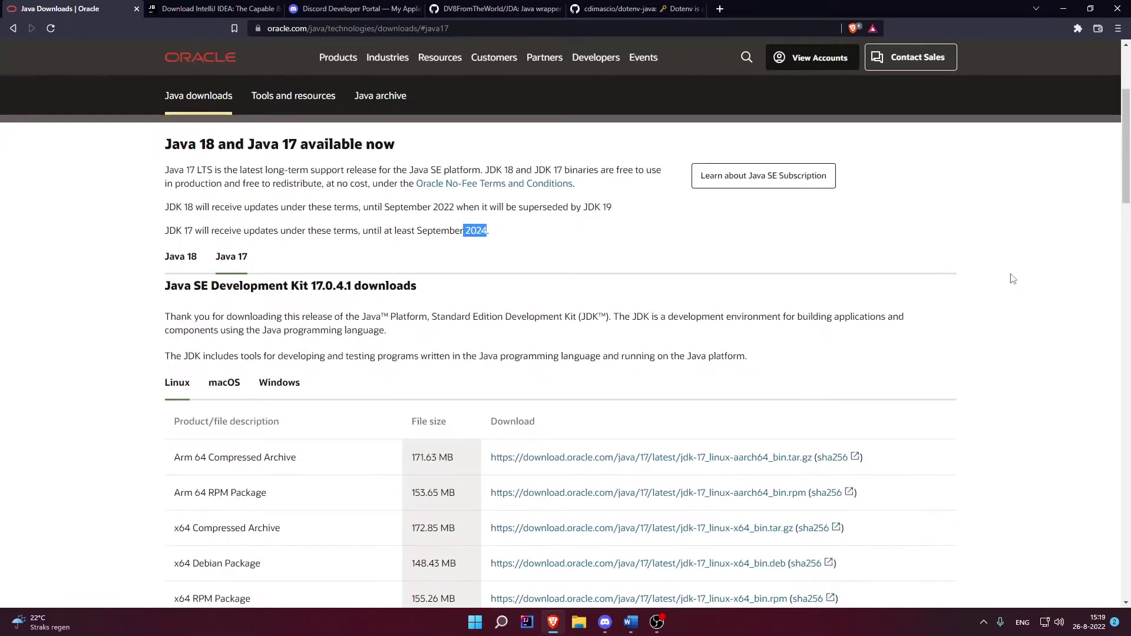
- Display the Windows downloads for JDK 17 and locate the x64 Installer
{"action": "scroll", "coordinate": [1127, 184], "scroll_direction": "down", "scroll_amount": 3}
{"action": "scroll", "coordinate": [180, 345], "scroll_direction": "up", "scroll_amount": 2}
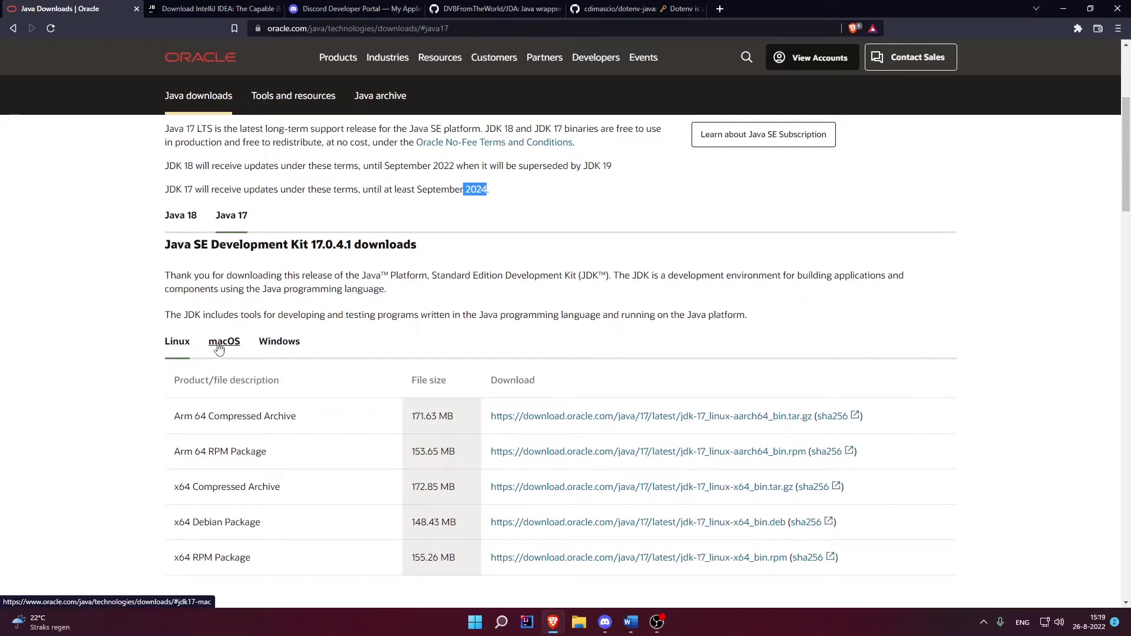
{"action": "left_click", "coordinate": [279, 343]}
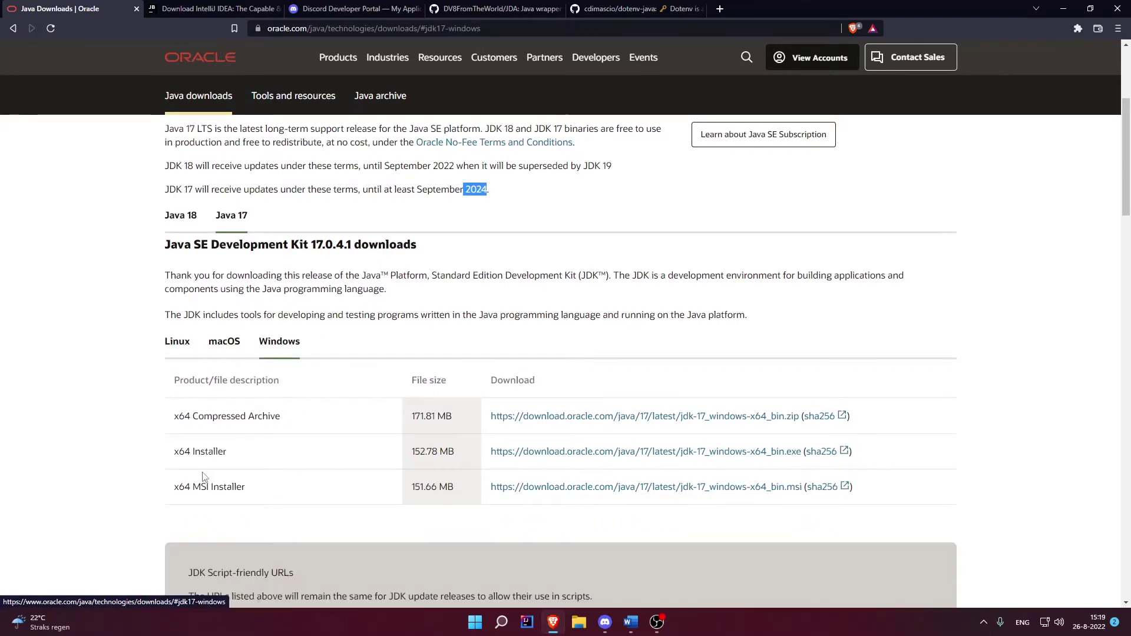
{"action": "scroll", "coordinate": [204, 486], "scroll_direction": "up", "scroll_amount": 1}
{"action": "left_click_drag", "start_coordinate": [174, 510], "coordinate": [218, 510]}
{"action": "scroll", "coordinate": [507, 306], "scroll_direction": "down", "scroll_amount": 1}
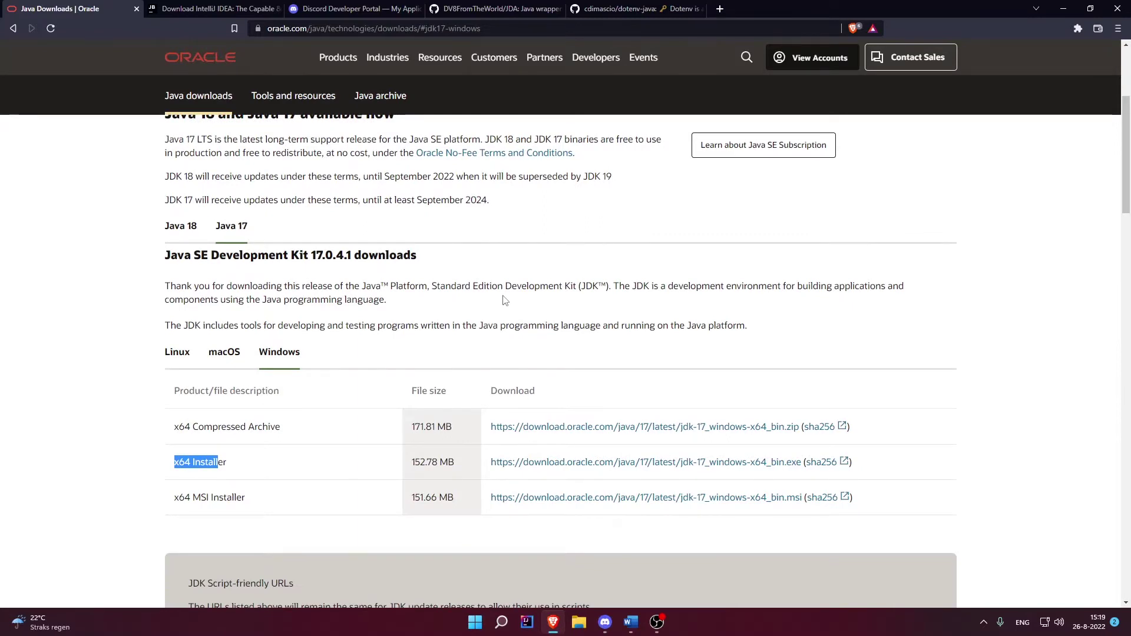
- Examine the Community and Ultimate editions for Windows on the IntelliJ IDEA download page
{"action": "key", "text": "ctrl+Tab"}
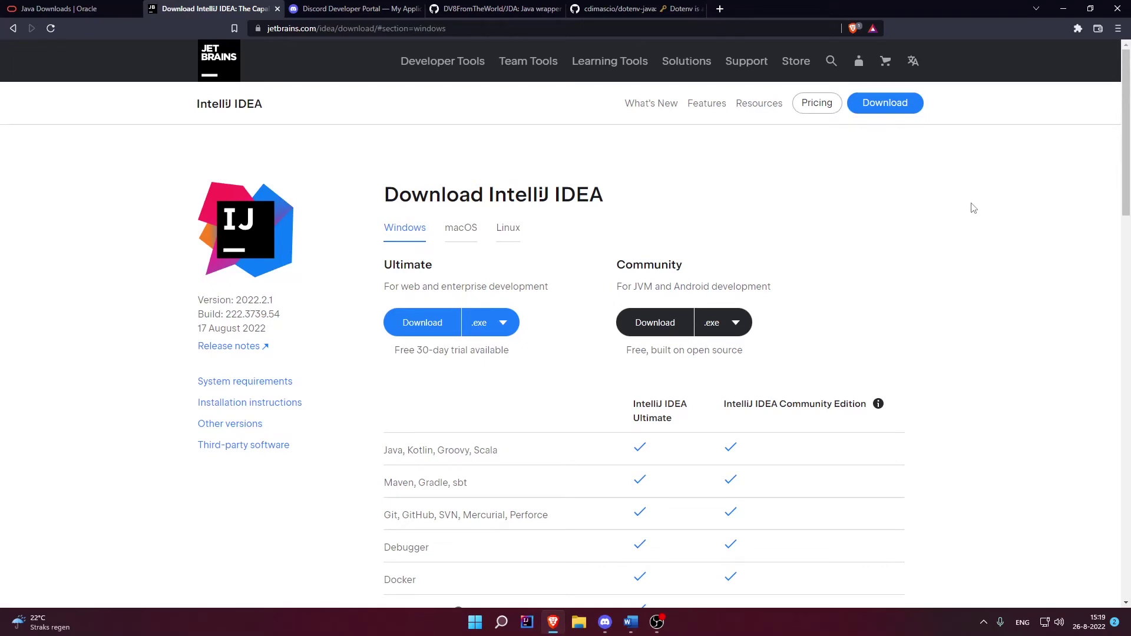
{"action": "left_click_drag", "start_coordinate": [488, 194], "coordinate": [545, 194]}
{"action": "left_click", "coordinate": [623, 198]}
{"action": "double_click", "coordinate": [648, 265]}
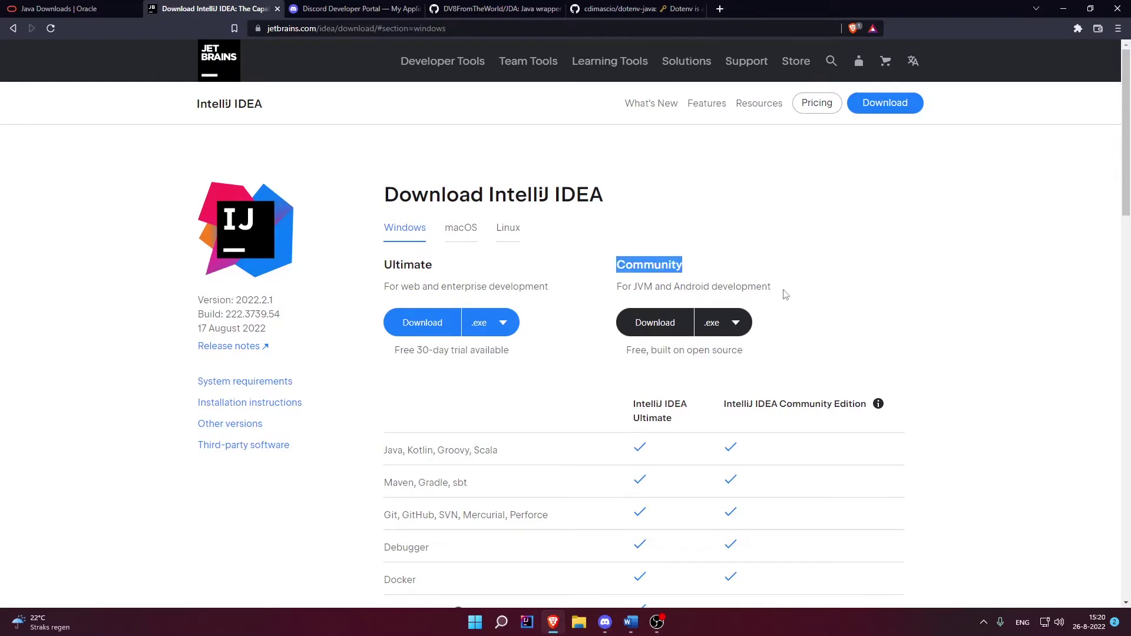
{"action": "left_click", "coordinate": [668, 289]}
{"action": "scroll", "coordinate": [668, 288], "scroll_direction": "down", "scroll_amount": 1}
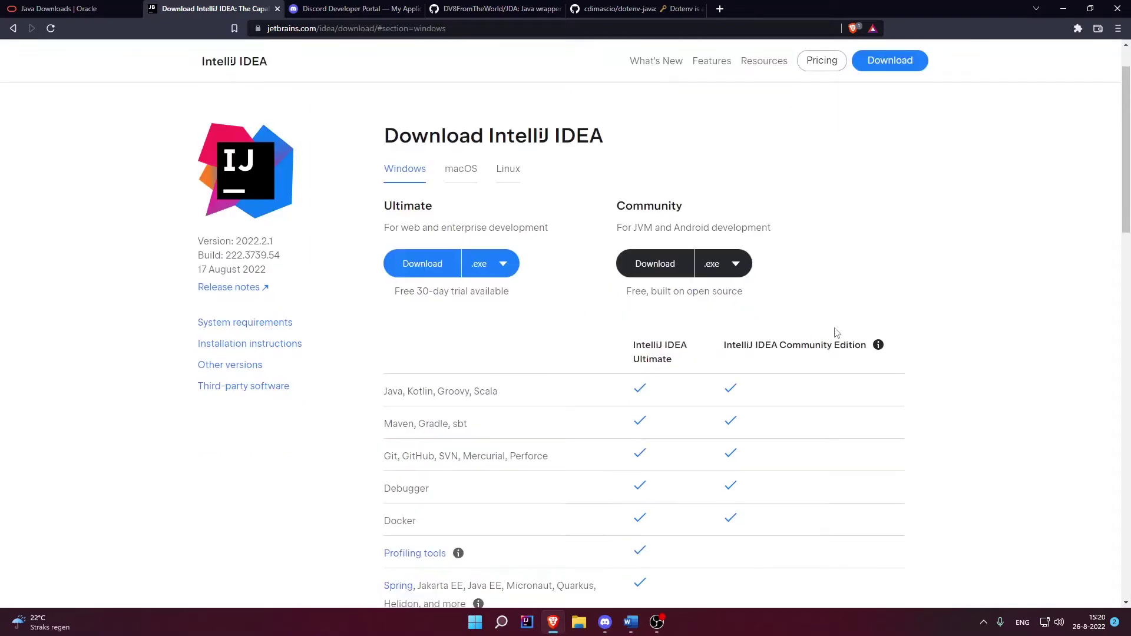
{"action": "double_click", "coordinate": [630, 208]}
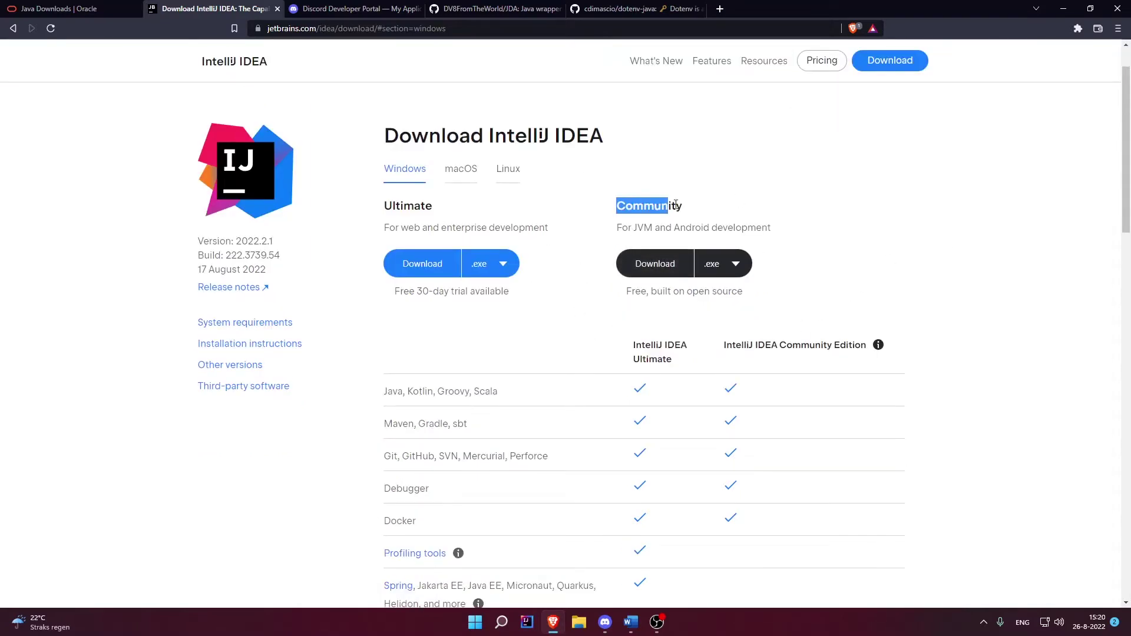
{"action": "double_click", "coordinate": [396, 206]}
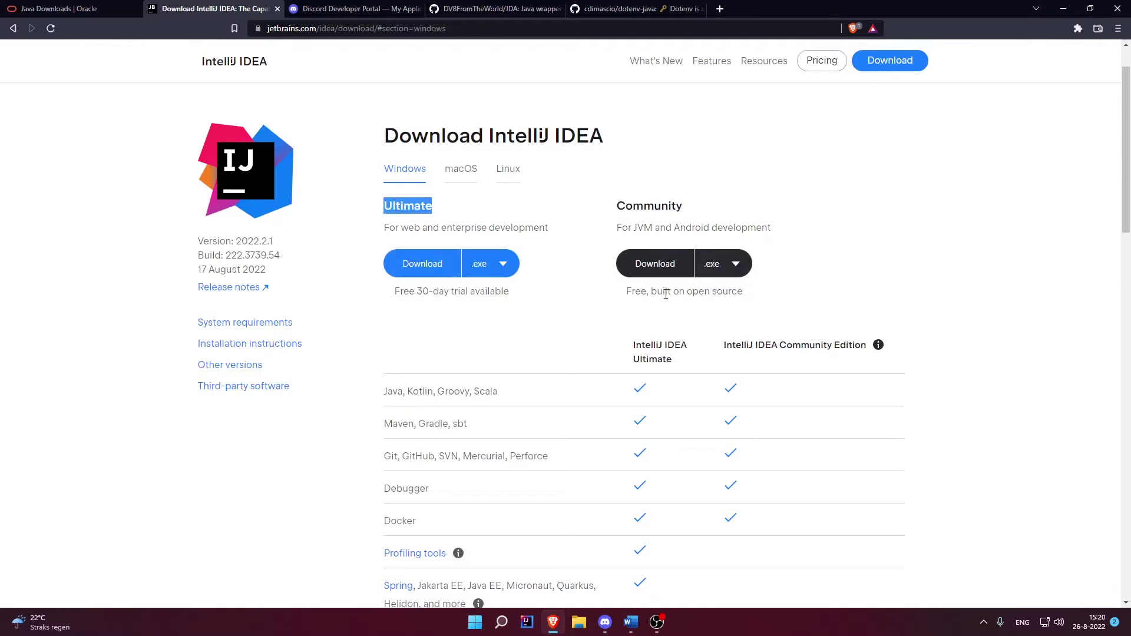
{"action": "left_click", "coordinate": [648, 226]}
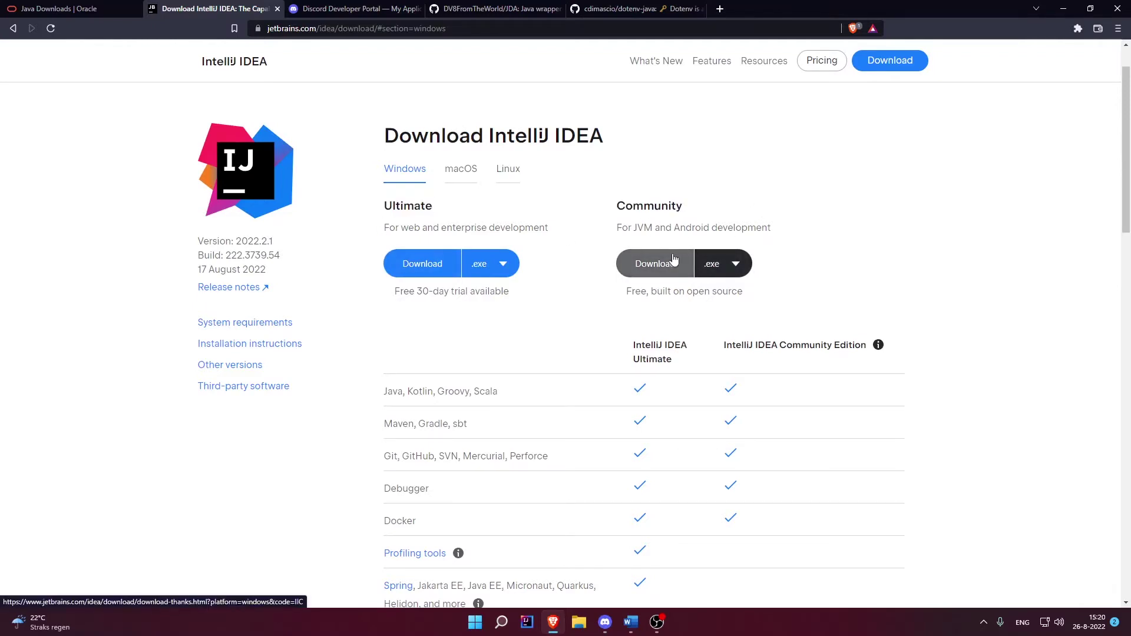
{"action": "scroll", "coordinate": [674, 260], "scroll_direction": "up", "scroll_amount": 1}
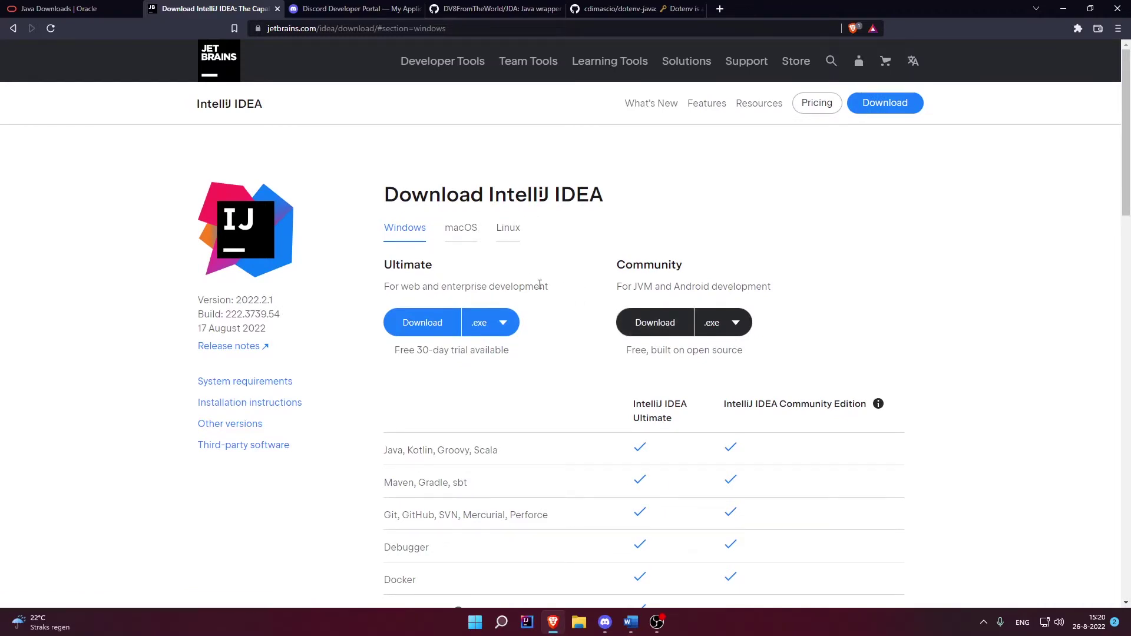
- Create a new application named TutorialBot in the Discord Developer Portal
{"action": "left_click", "coordinate": [327, 9]}
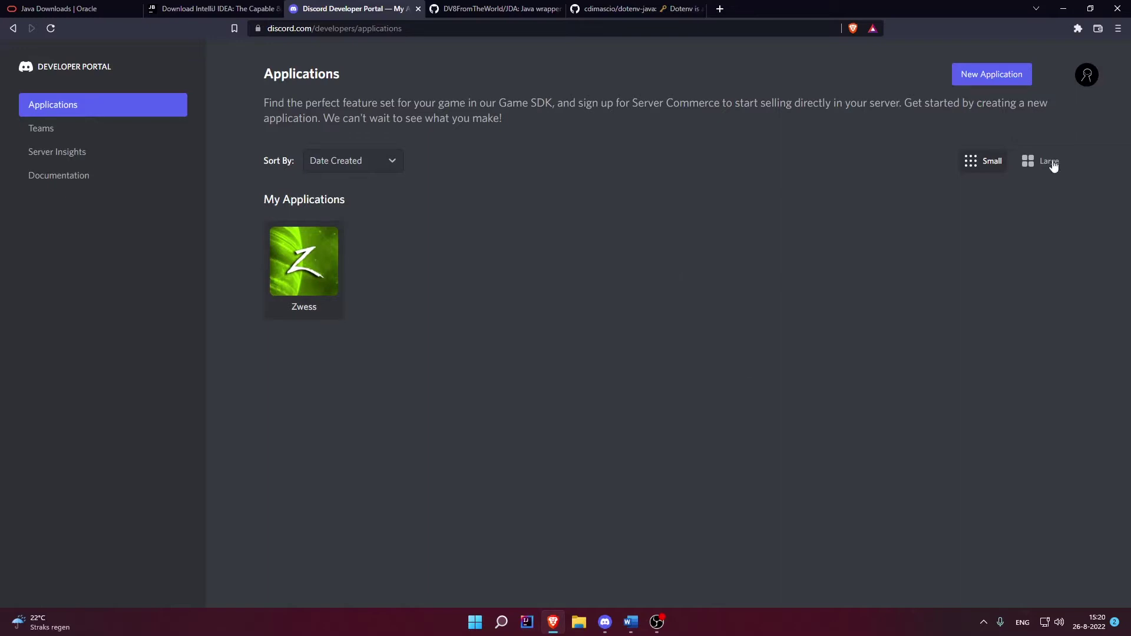
{"action": "left_click", "coordinate": [1094, 73]}
{"action": "left_click", "coordinate": [809, 228]}
{"action": "left_click", "coordinate": [990, 78]}
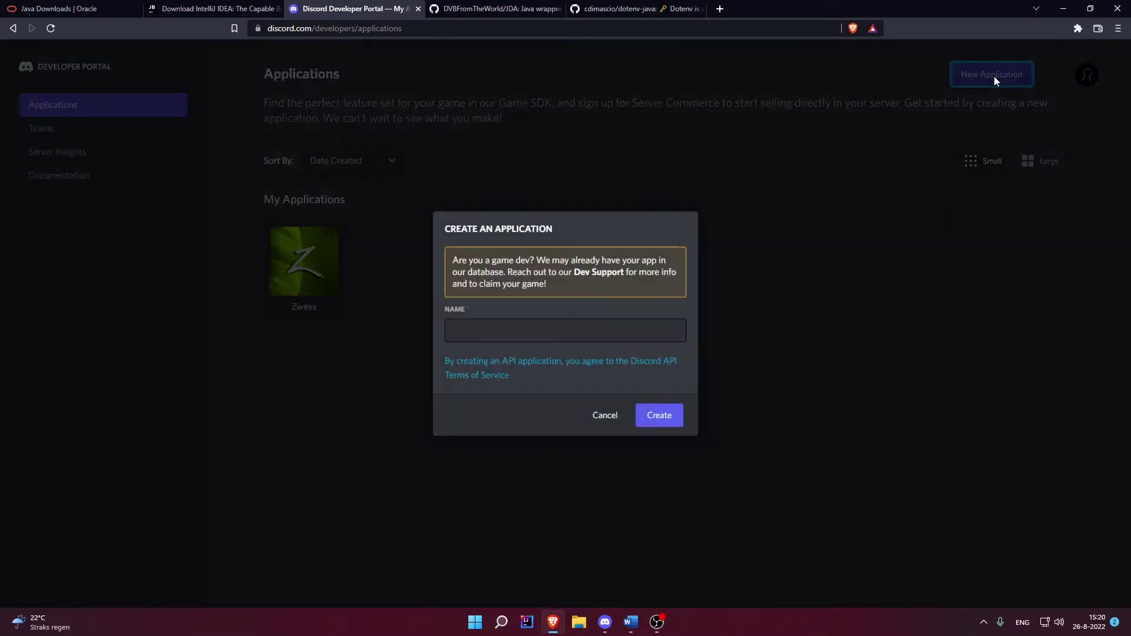
{"action": "left_click", "coordinate": [513, 330]}
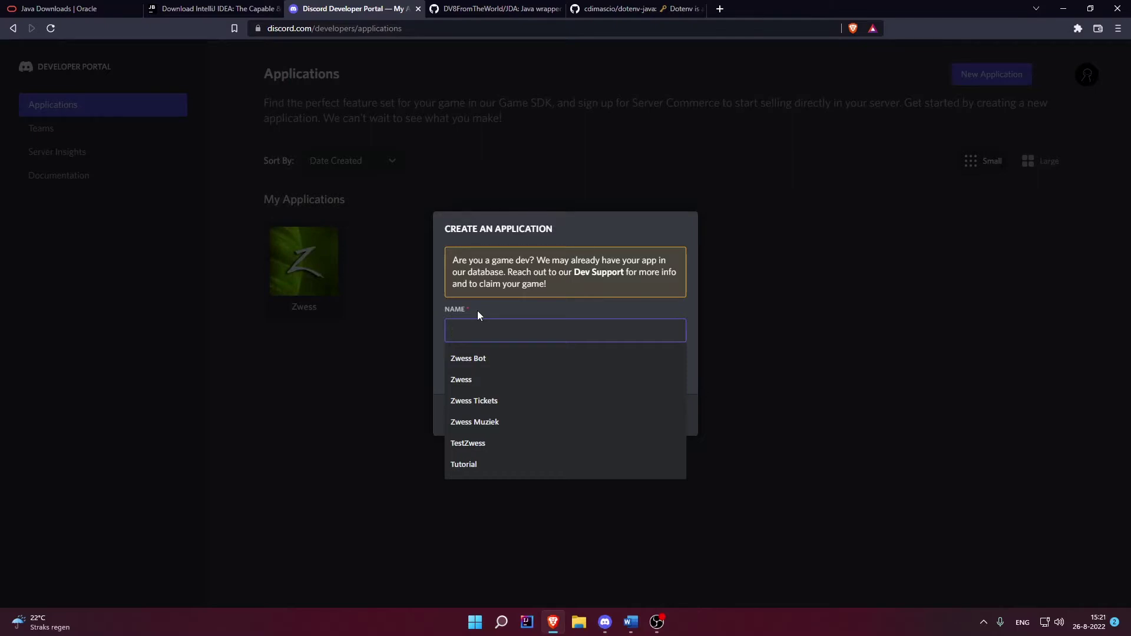
{"action": "type", "text": "TutorialBot"}
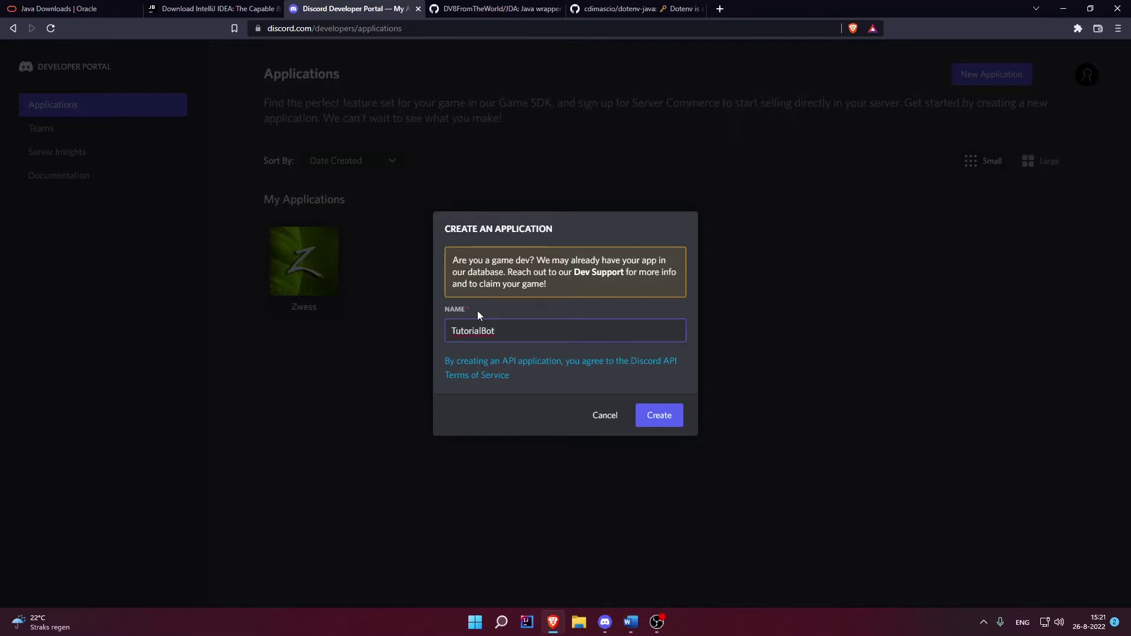
{"action": "left_click", "coordinate": [371, 386]}
{"action": "left_click", "coordinate": [993, 75]}
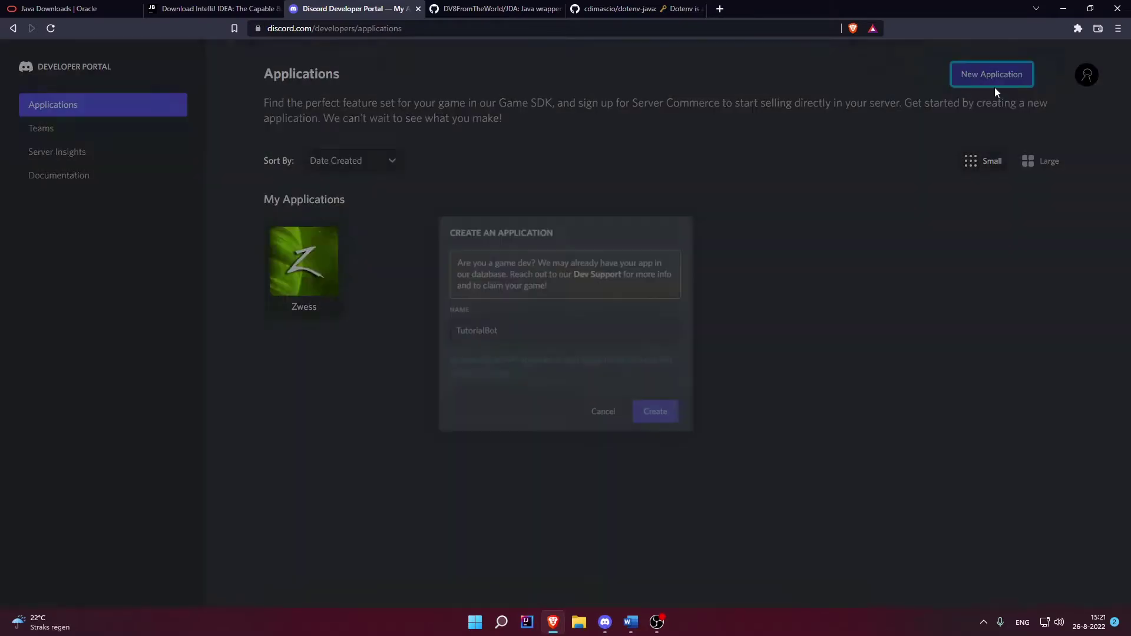
{"action": "left_click", "coordinate": [672, 422]}
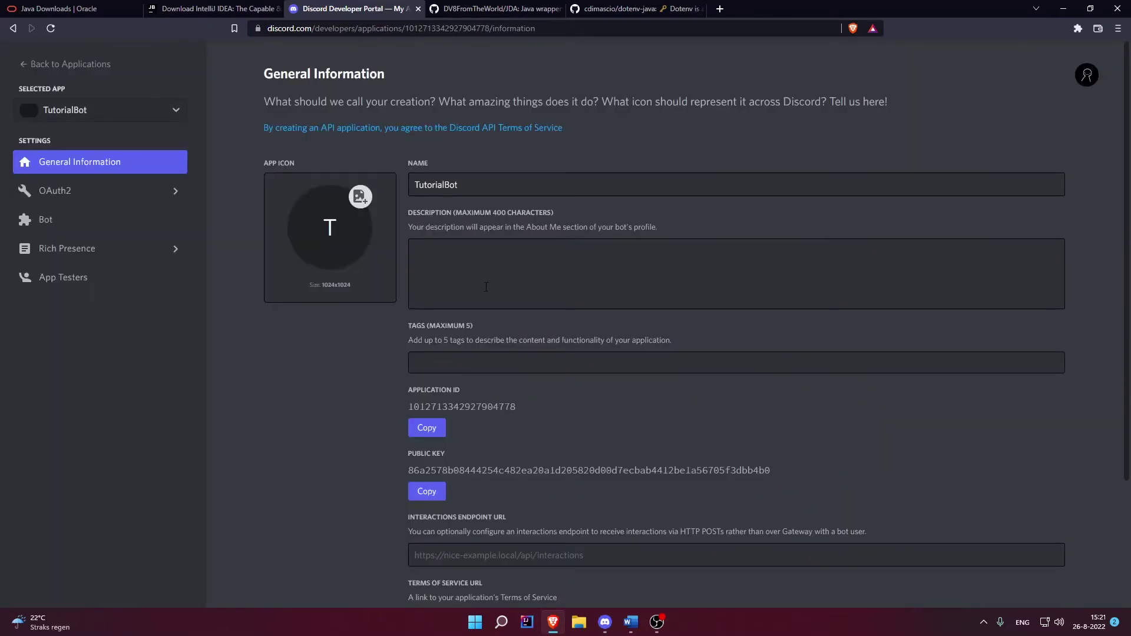
{"action": "double_click", "coordinate": [483, 185]}
{"action": "left_click", "coordinate": [434, 157]}
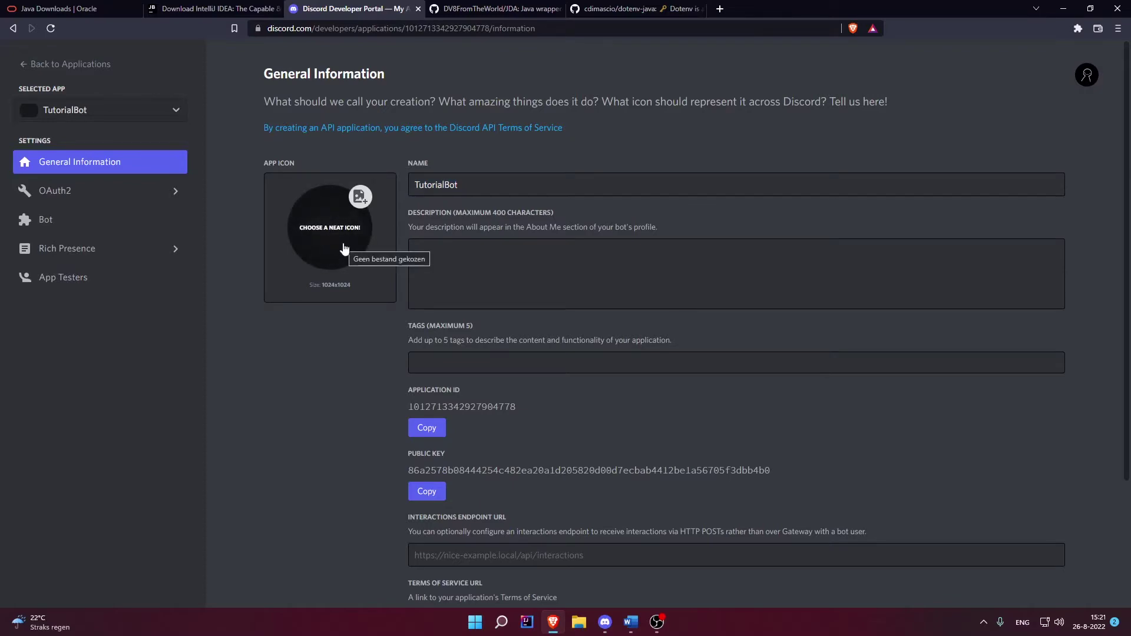
{"action": "left_click", "coordinate": [548, 305]}
{"action": "scroll", "coordinate": [522, 375], "scroll_direction": "down", "scroll_amount": 3}
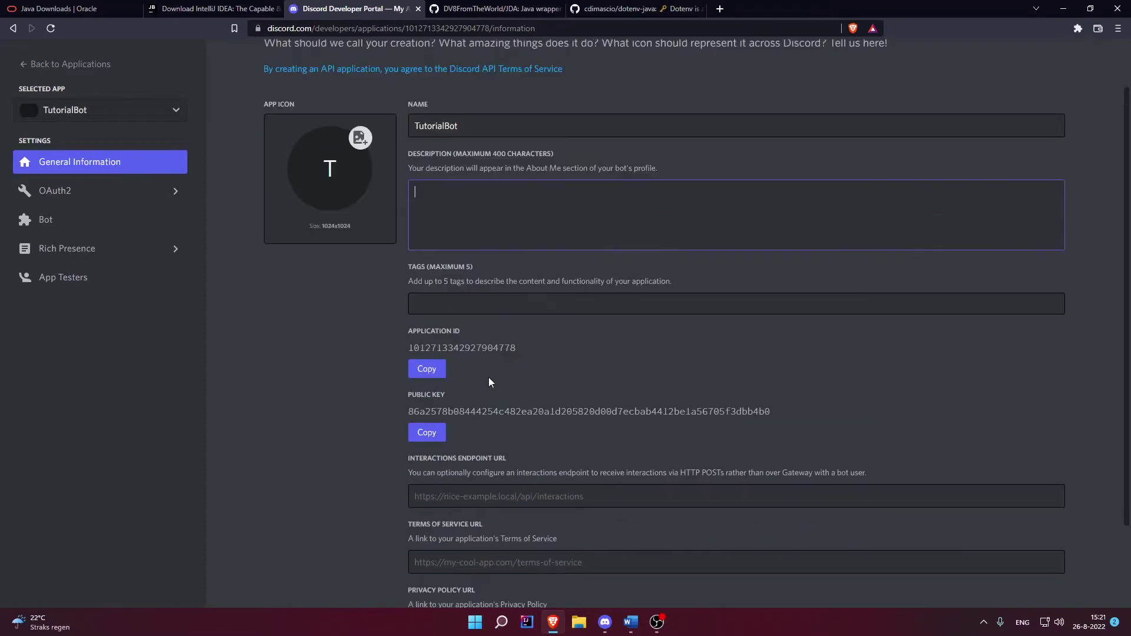
{"action": "scroll", "coordinate": [494, 365], "scroll_direction": "up", "scroll_amount": 3}
- Add a bot user to the TutorialBot application and set its icon to the white stick figure on black
{"action": "left_click", "coordinate": [88, 234]}
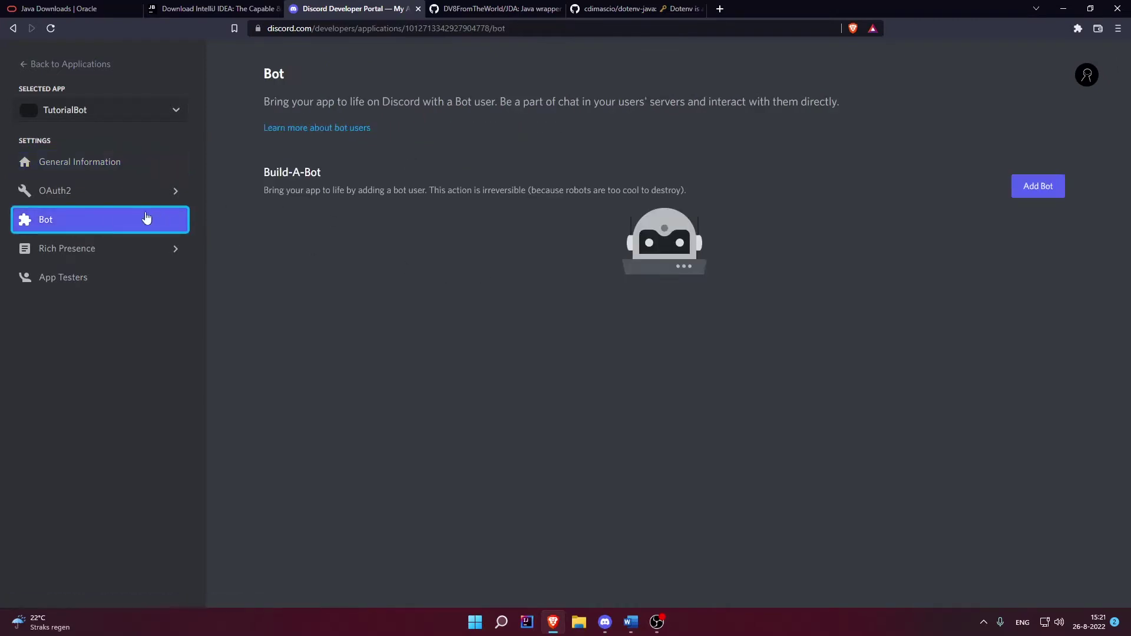
{"action": "left_click", "coordinate": [1034, 214]}
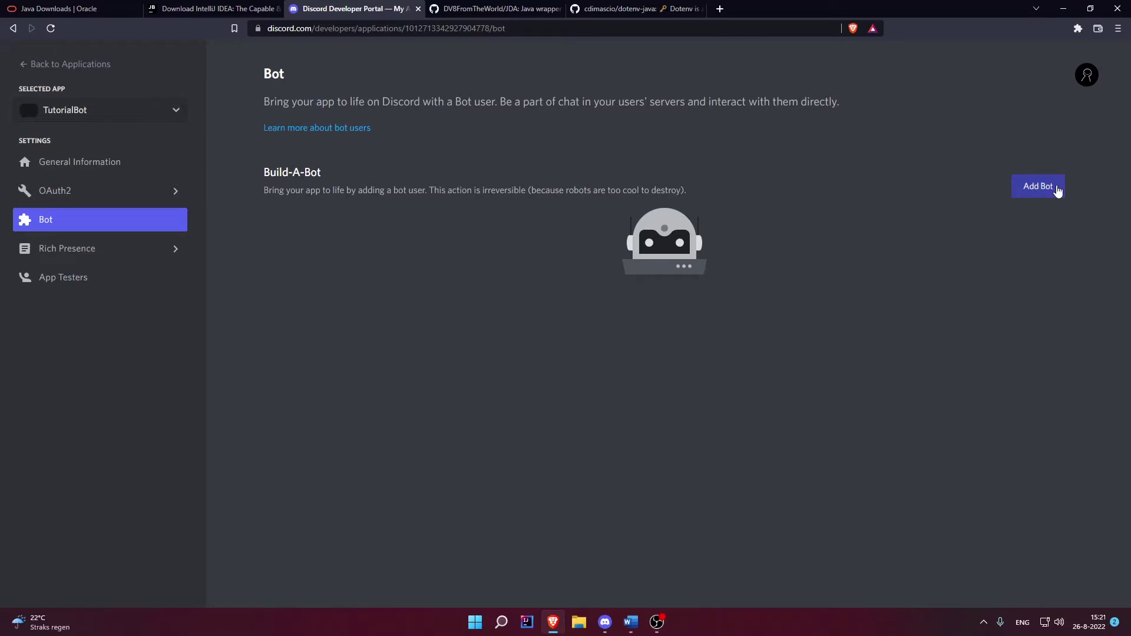
{"action": "left_click", "coordinate": [1038, 187]}
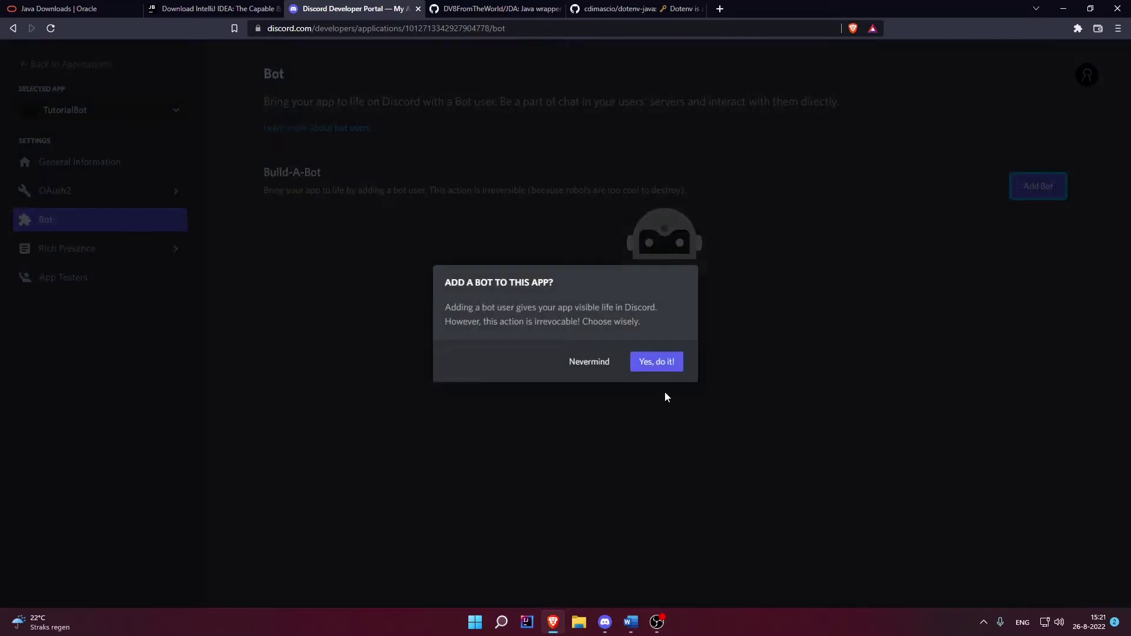
{"action": "left_click", "coordinate": [657, 362]}
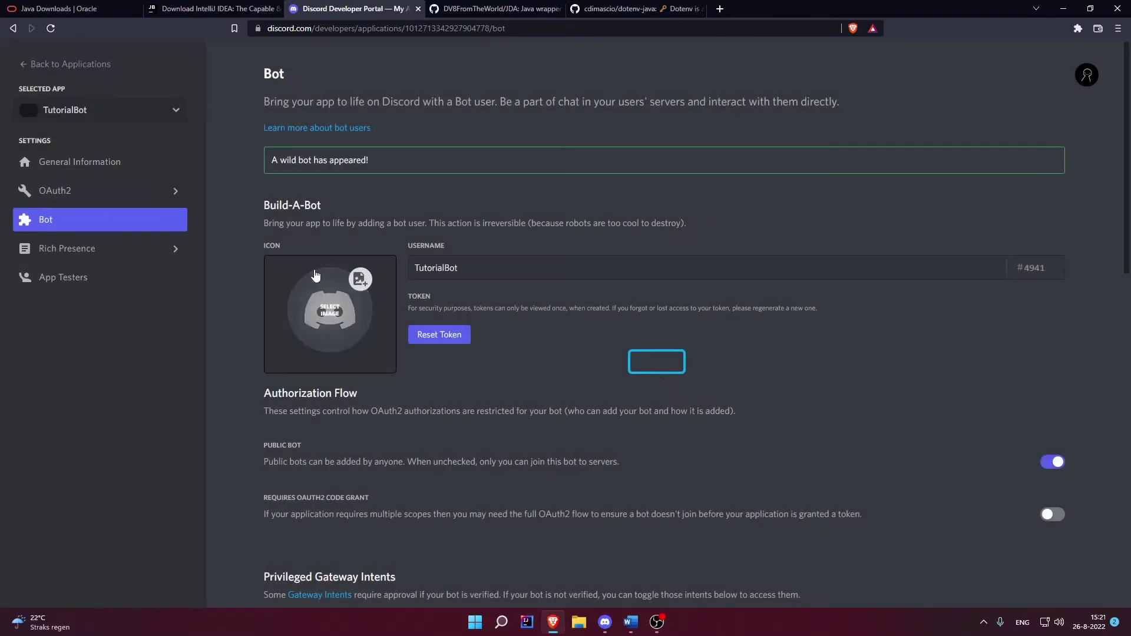
{"action": "left_click", "coordinate": [330, 311]}
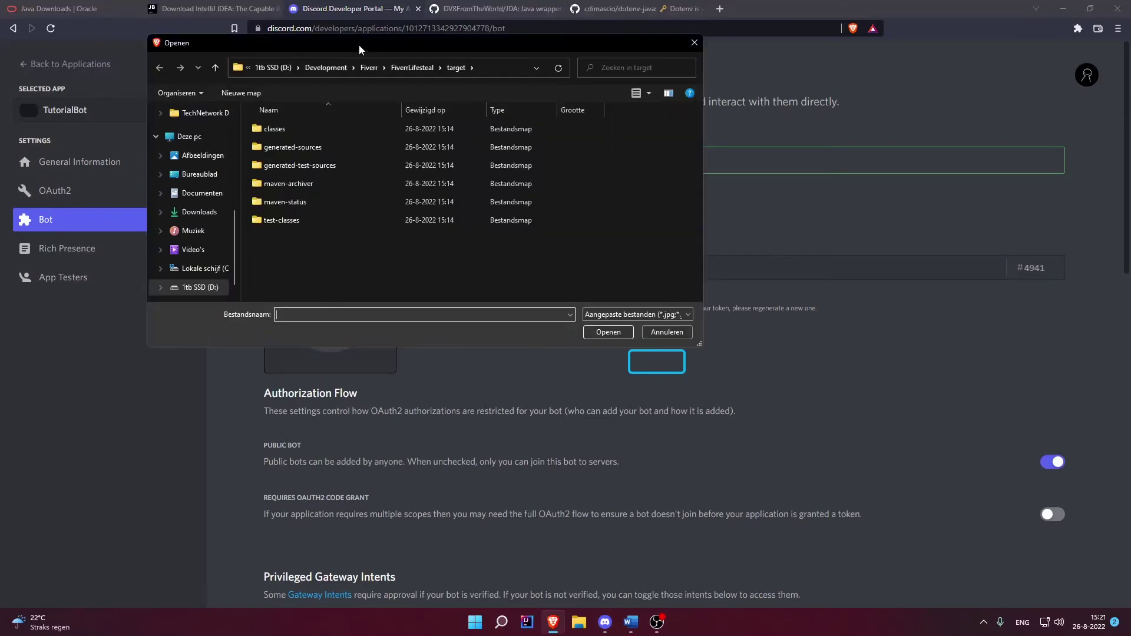
{"action": "left_click_drag", "start_coordinate": [358, 45], "coordinate": [424, 72]}
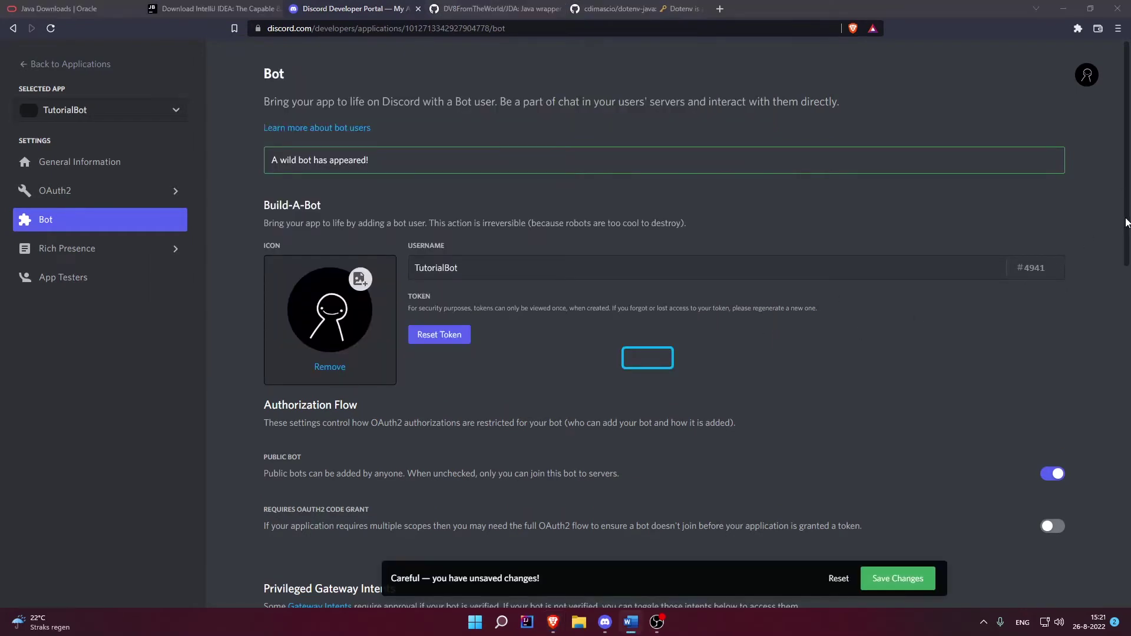
- Enable the Presence Intent and Server Members Intent for the bot and save the changes
{"action": "scroll", "coordinate": [1114, 259], "scroll_direction": "down", "scroll_amount": 3}
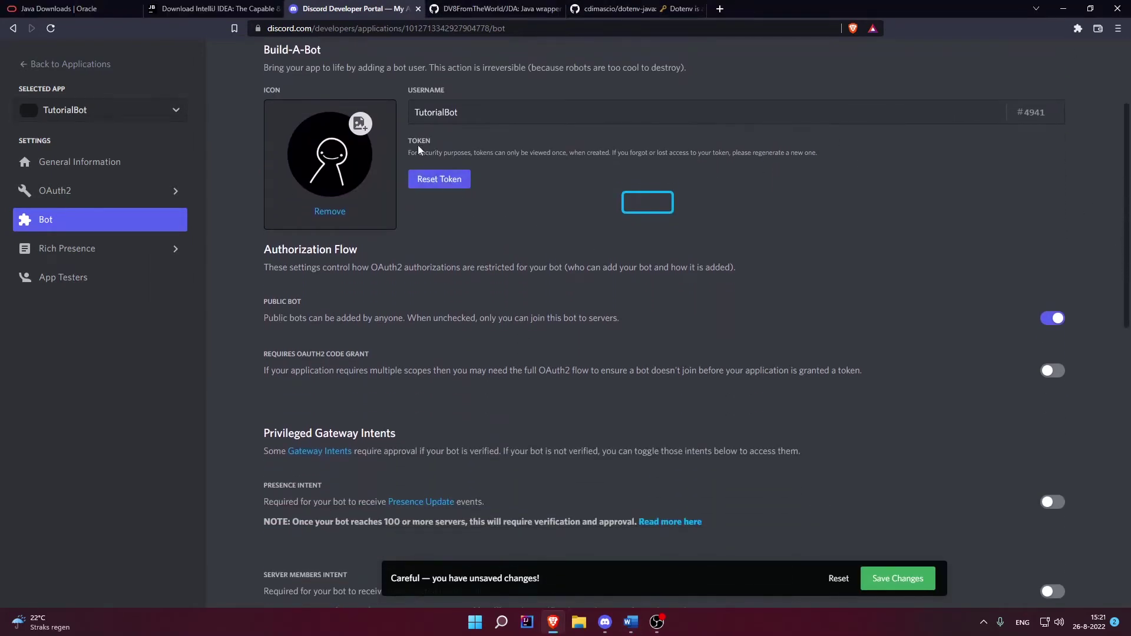
{"action": "left_click_drag", "start_coordinate": [412, 152], "coordinate": [771, 153]}
{"action": "left_click", "coordinate": [563, 180]}
{"action": "scroll", "coordinate": [545, 267], "scroll_direction": "down", "scroll_amount": 3}
{"action": "left_click", "coordinate": [1052, 289]}
{"action": "left_click", "coordinate": [1052, 379]}
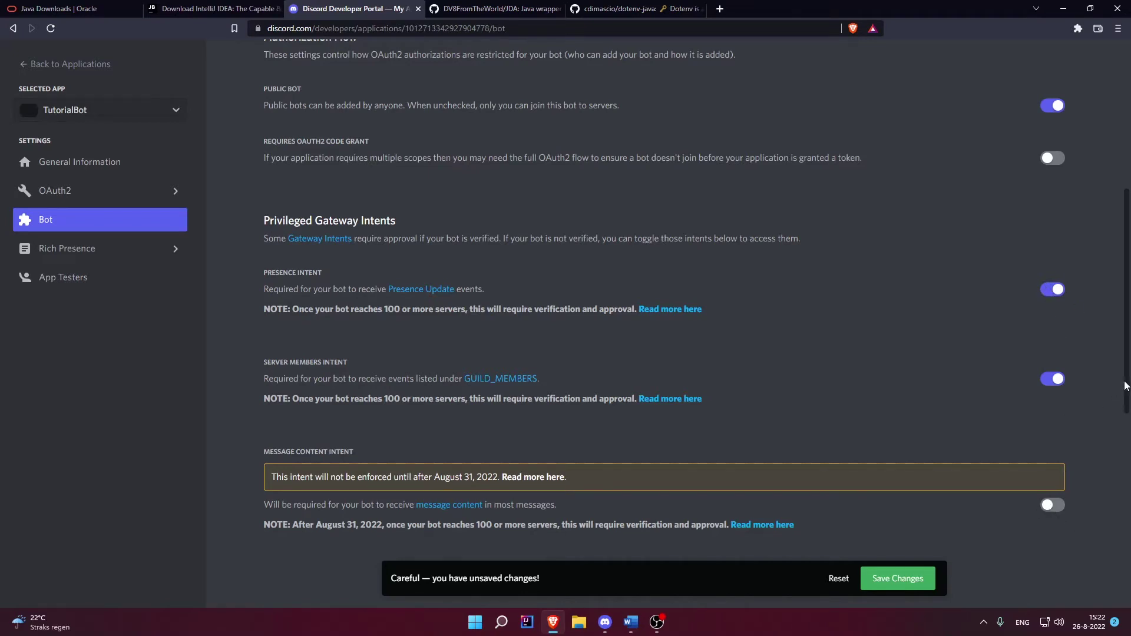
{"action": "scroll", "coordinate": [1048, 455], "scroll_direction": "down", "scroll_amount": 1}
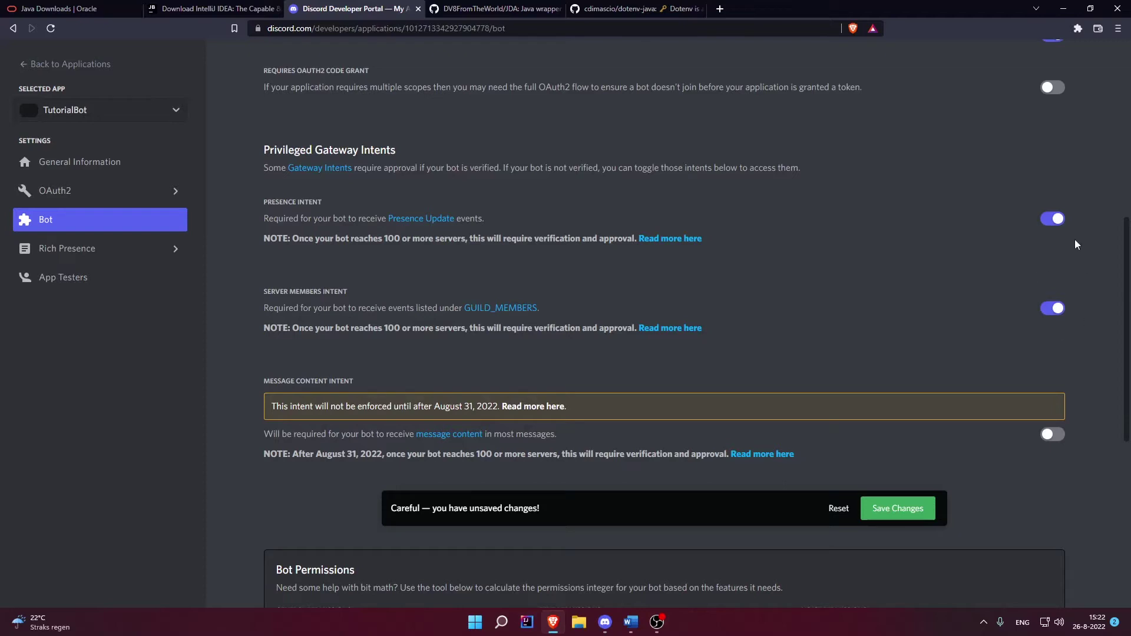
{"action": "scroll", "coordinate": [915, 413], "scroll_direction": "down", "scroll_amount": 2}
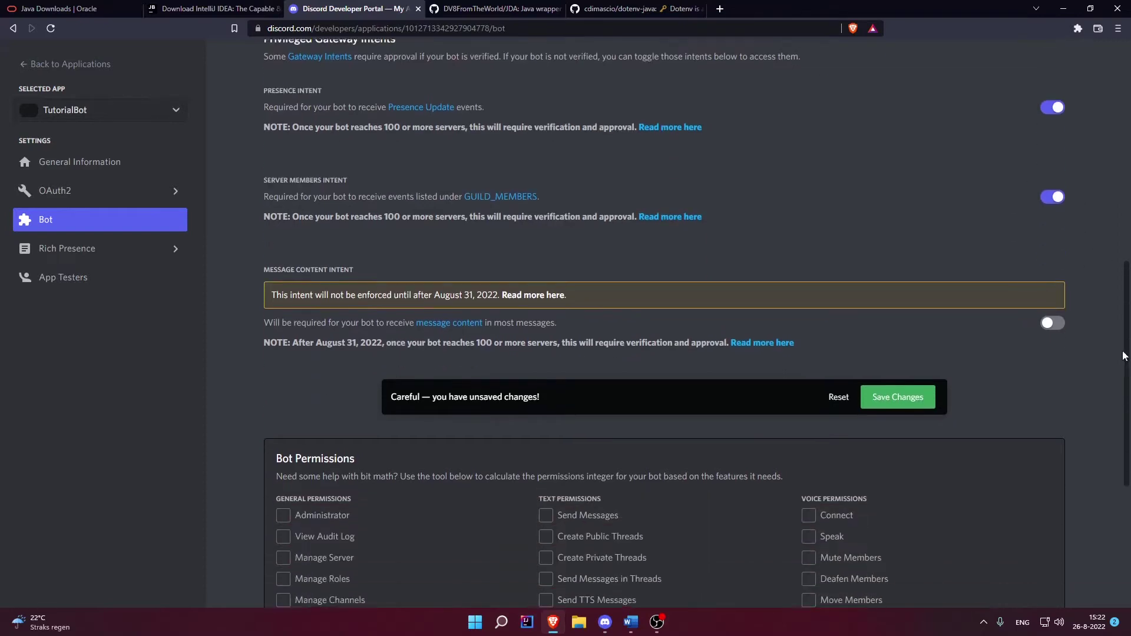
{"action": "left_click", "coordinate": [915, 413]}
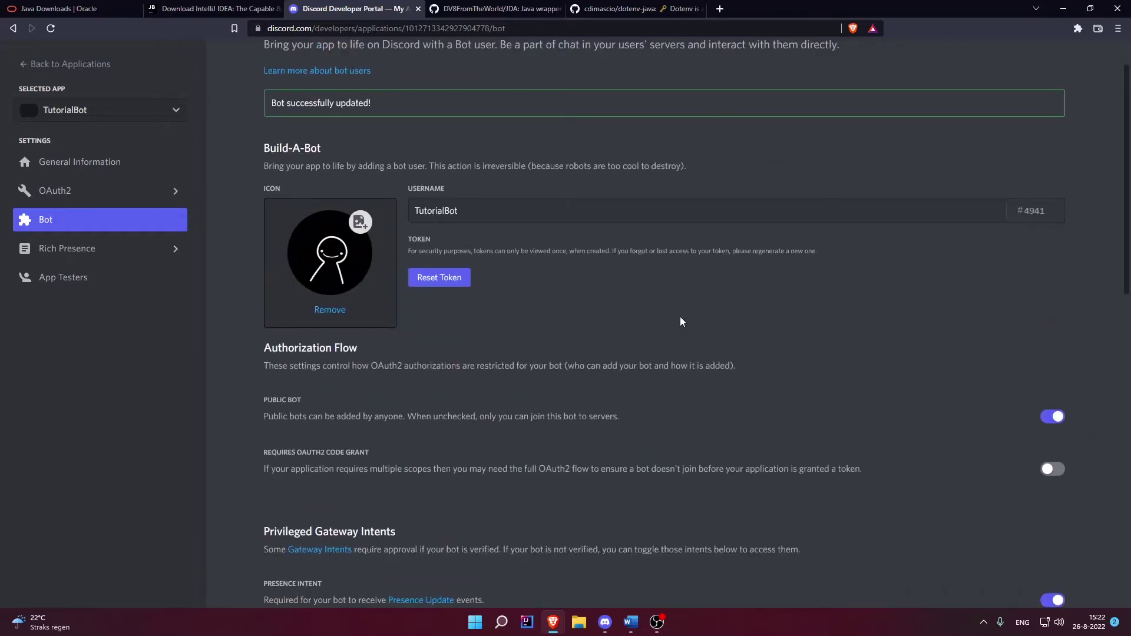
- Switch to Discord and view the Zwess Community media channel and the Zwess TESTSERVER server
{"action": "left_click", "coordinate": [605, 622]}
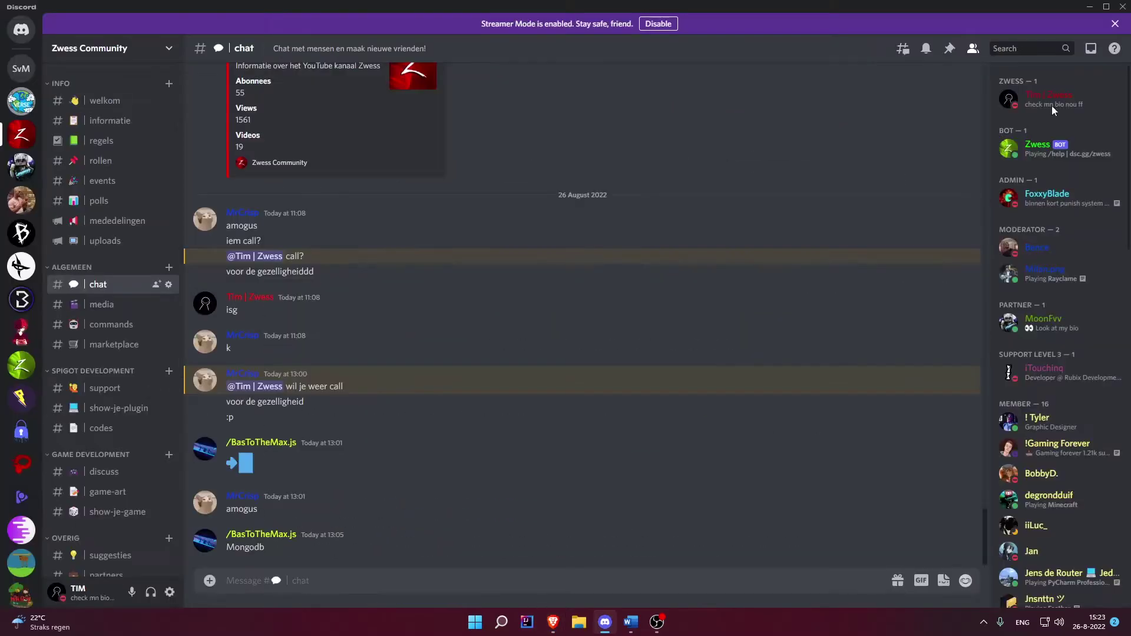
{"action": "left_click", "coordinate": [100, 305]}
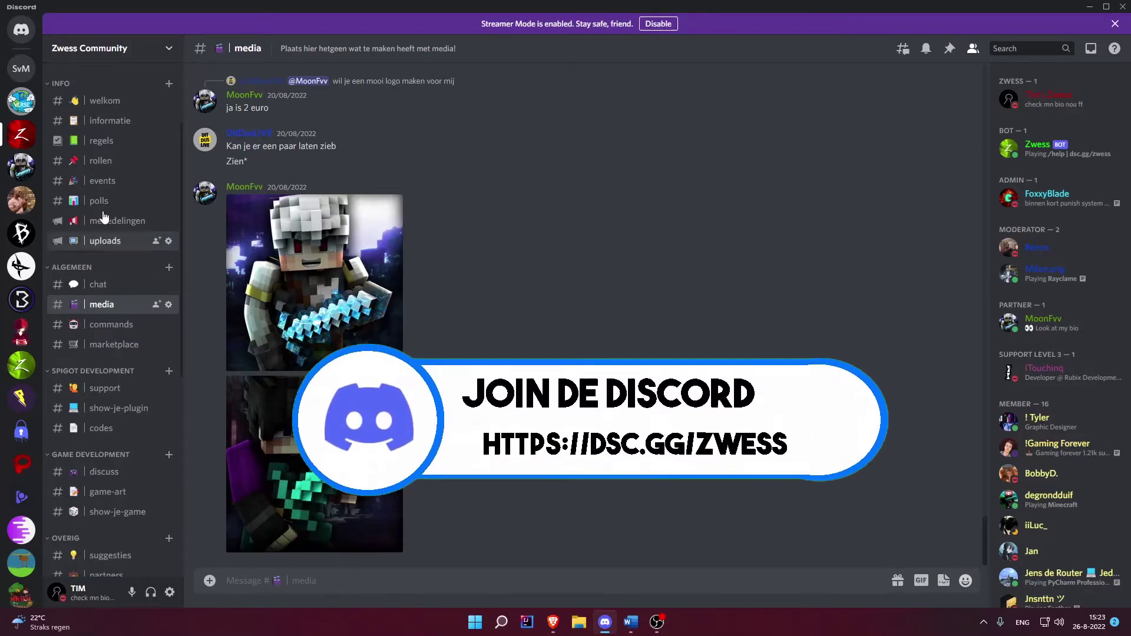
{"action": "left_click", "coordinate": [21, 365]}
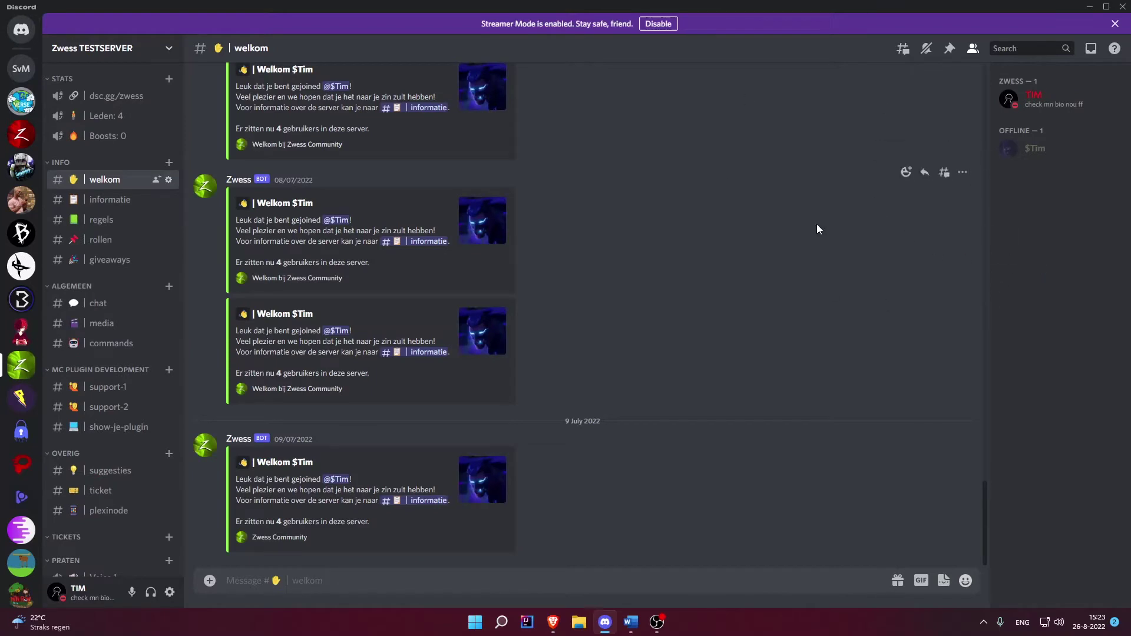
{"action": "left_click", "coordinate": [1090, 7]}
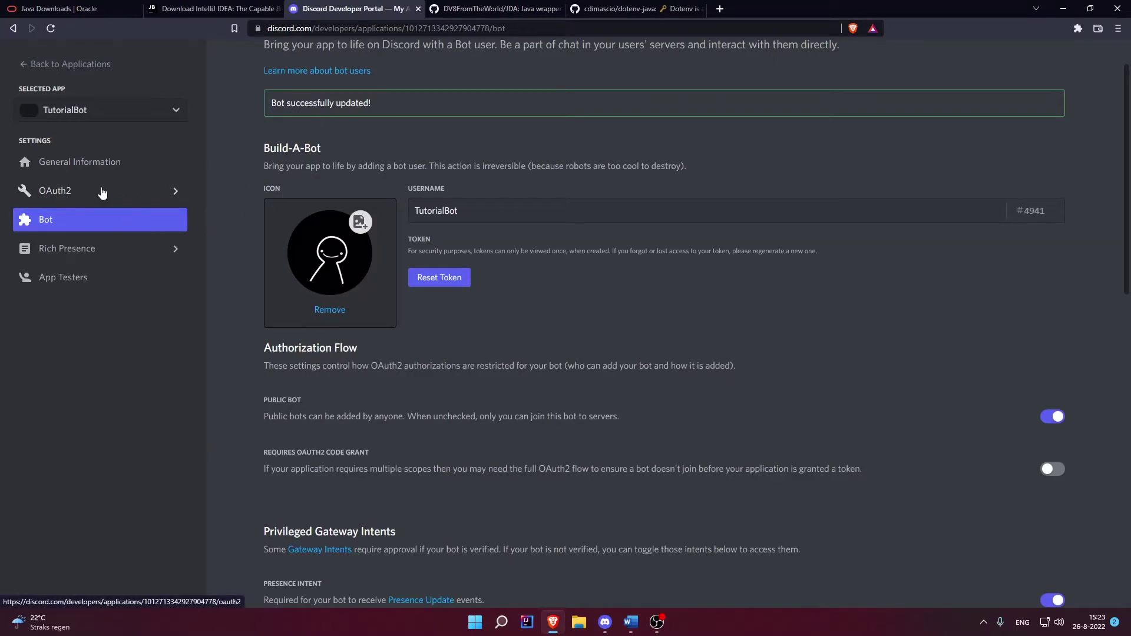
- Generate an OAuth2 invite URL for TutorialBot with the bot and applications.commands scopes and the Administrator permission
{"action": "left_click", "coordinate": [71, 193]}
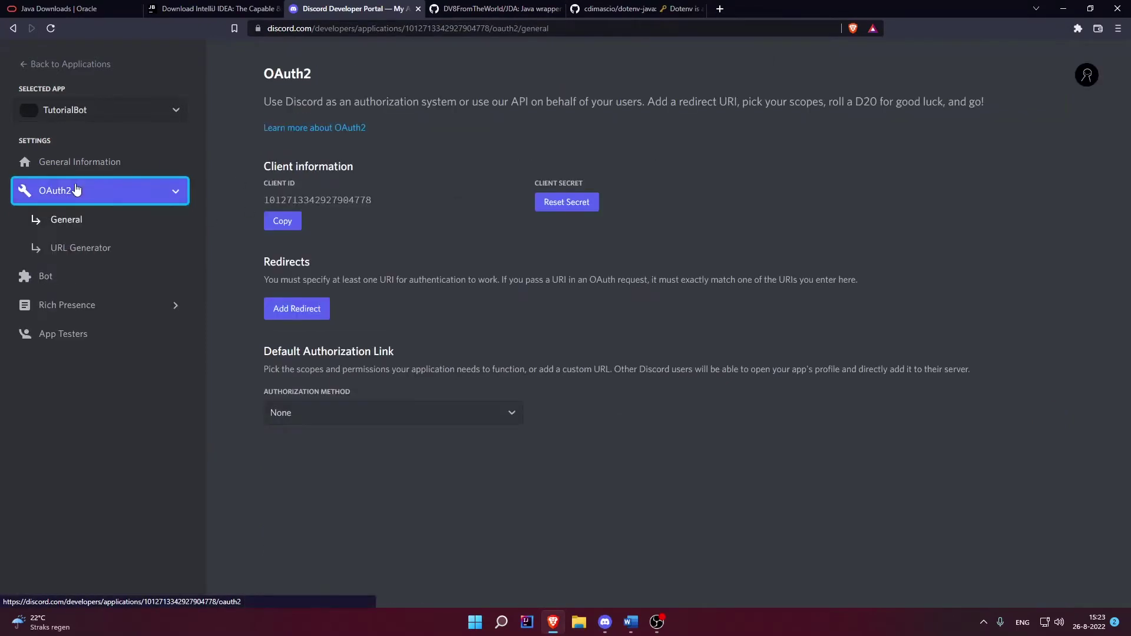
{"action": "left_click", "coordinate": [92, 252]}
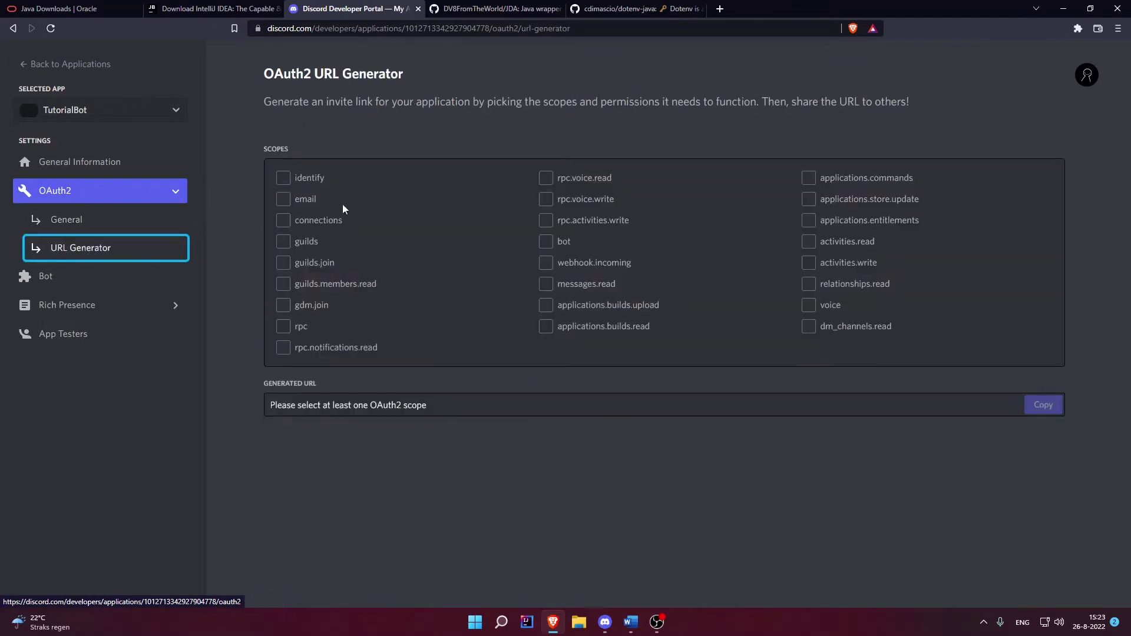
{"action": "left_click", "coordinate": [546, 244]}
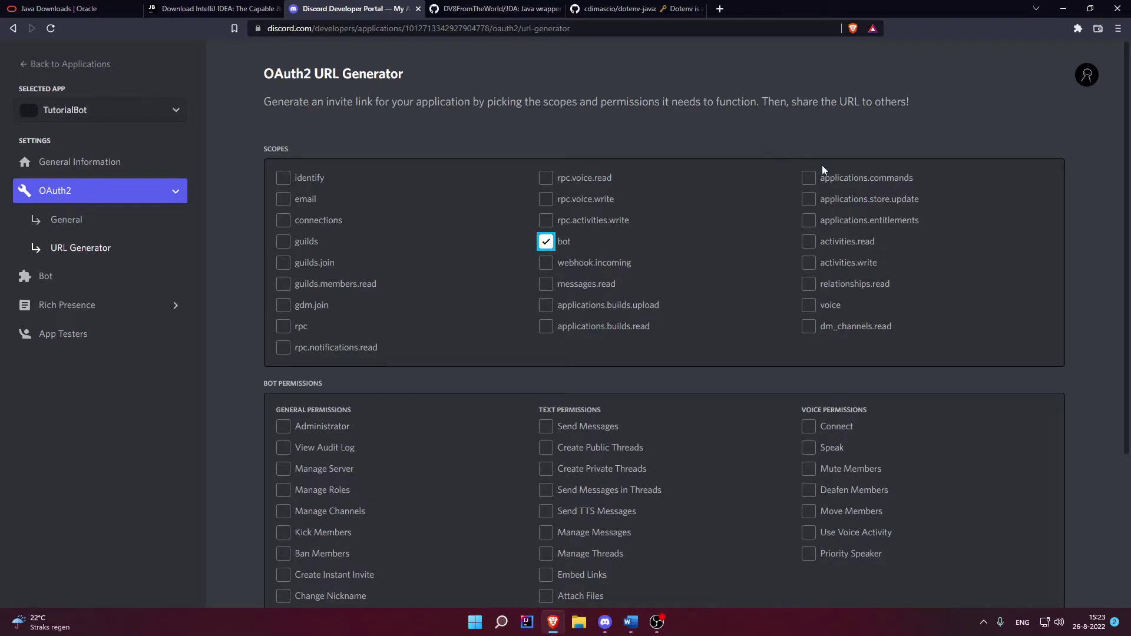
{"action": "left_click", "coordinate": [810, 182]}
{"action": "scroll", "coordinate": [818, 176], "scroll_direction": "down", "scroll_amount": 2}
{"action": "scroll", "coordinate": [327, 251], "scroll_direction": "up", "scroll_amount": 1}
{"action": "scroll", "coordinate": [335, 416], "scroll_direction": "down", "scroll_amount": 2}
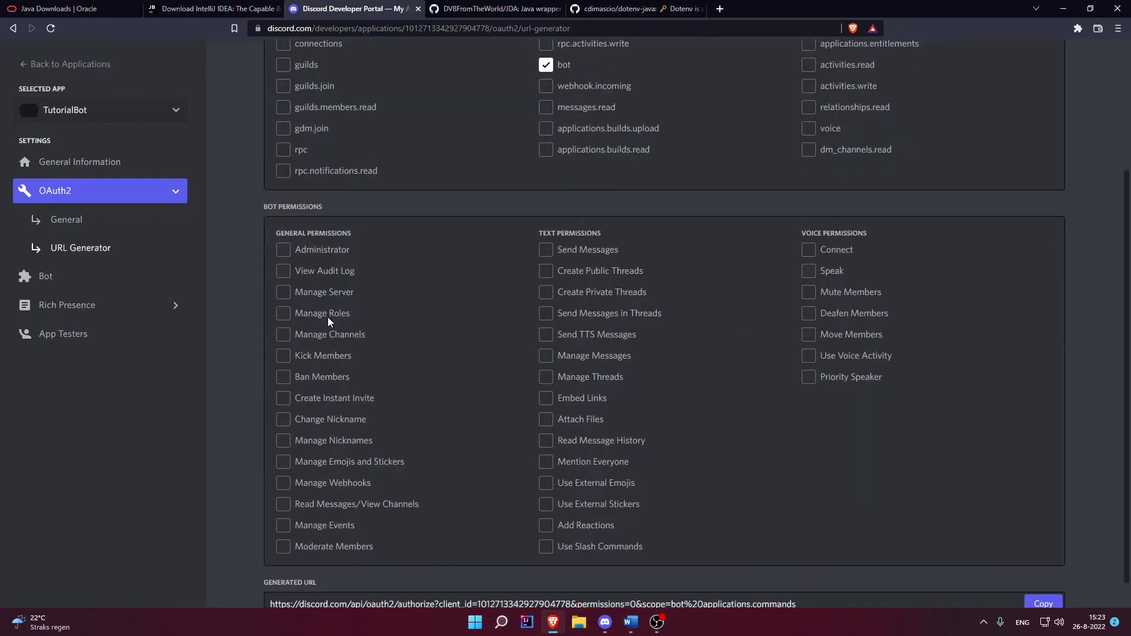
{"action": "left_click", "coordinate": [284, 250]}
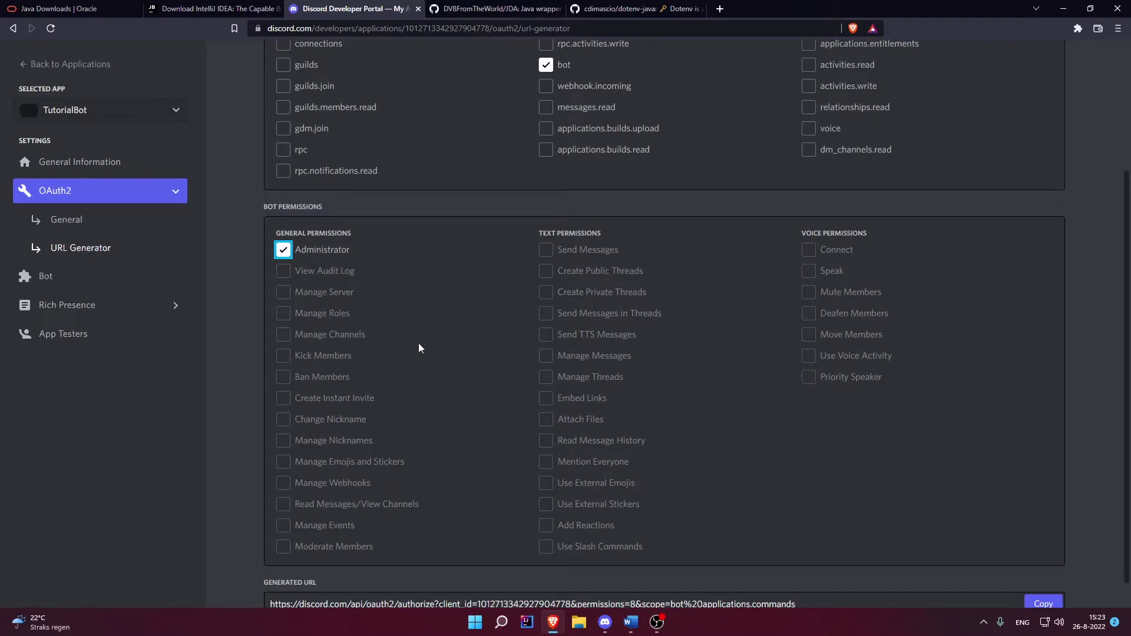
- Try the Send Messages permission instead of Administrator for the invite URL, and restore Administrator
{"action": "scroll", "coordinate": [948, 275], "scroll_direction": "down", "scroll_amount": 1}
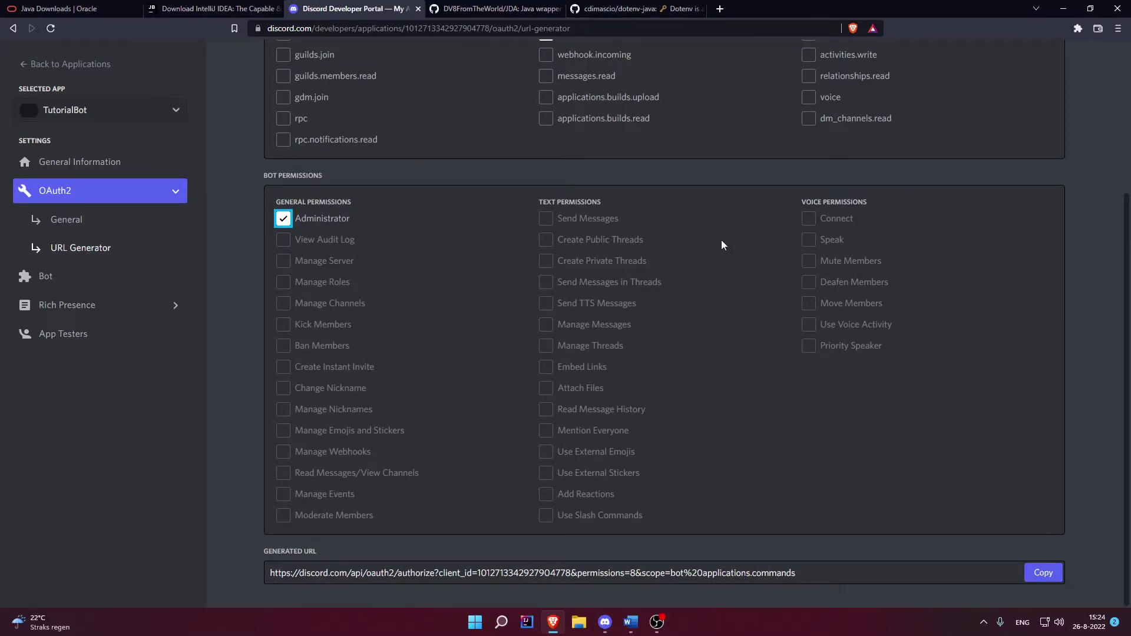
{"action": "left_click", "coordinate": [283, 218]}
{"action": "left_click", "coordinate": [546, 218]}
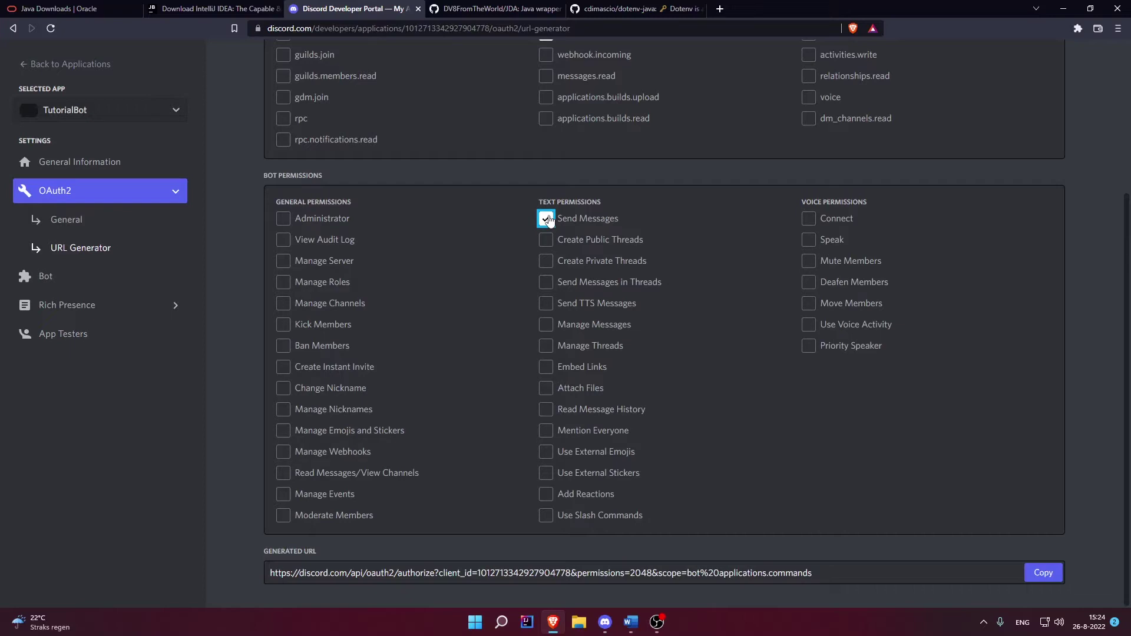
{"action": "left_click", "coordinate": [547, 219]}
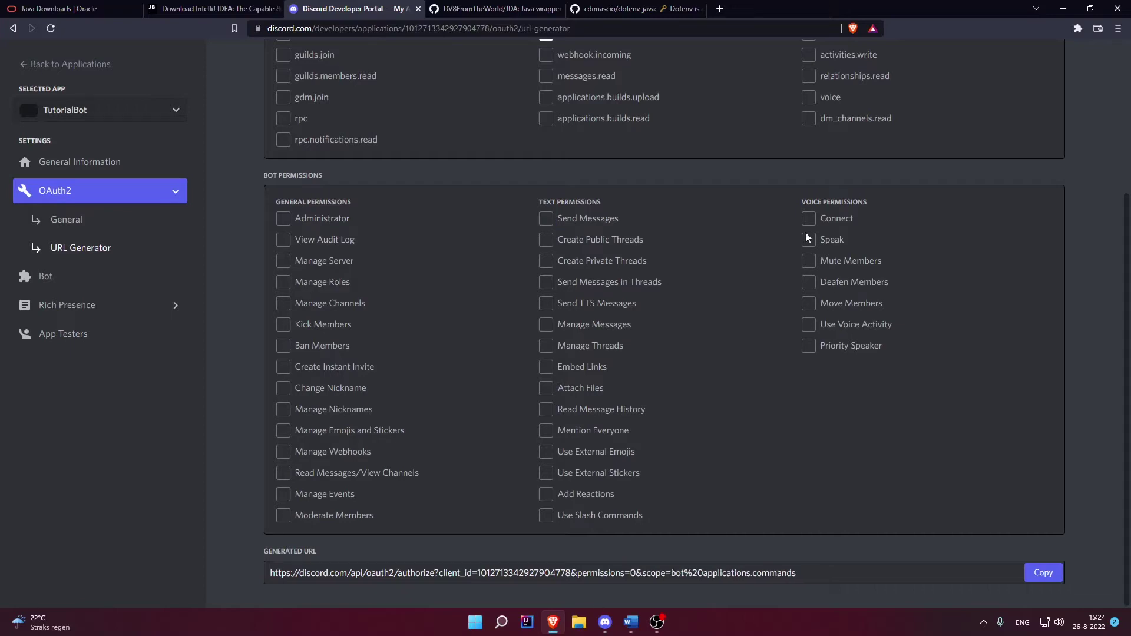
{"action": "left_click", "coordinate": [823, 251]}
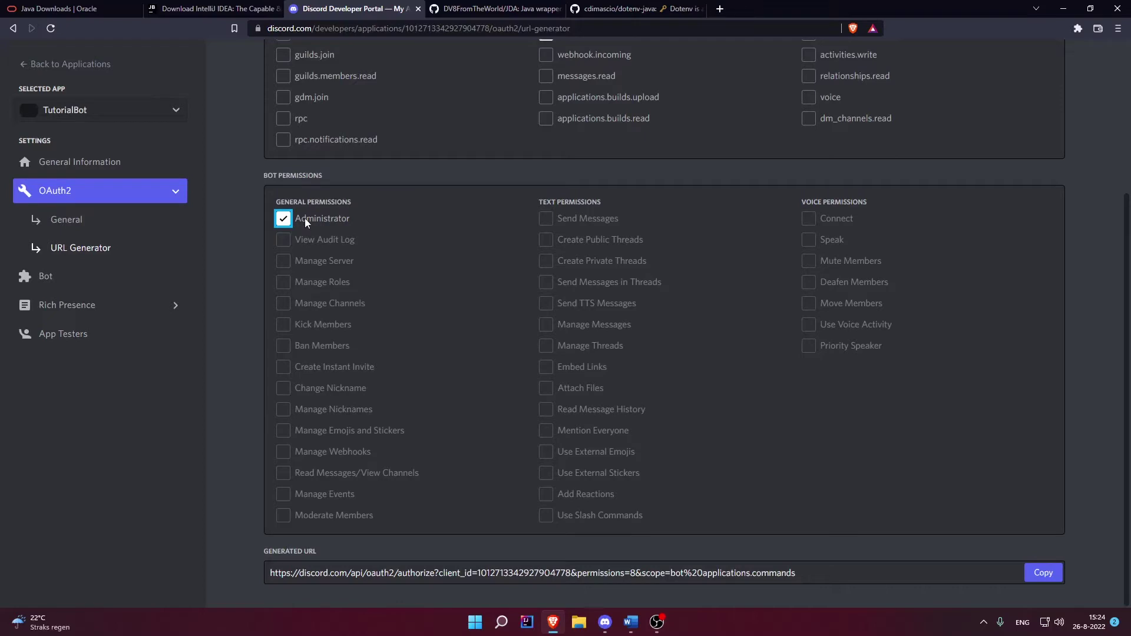
{"action": "scroll", "coordinate": [518, 340], "scroll_direction": "up", "scroll_amount": 1}
{"action": "scroll", "coordinate": [778, 486], "scroll_direction": "down", "scroll_amount": 1}
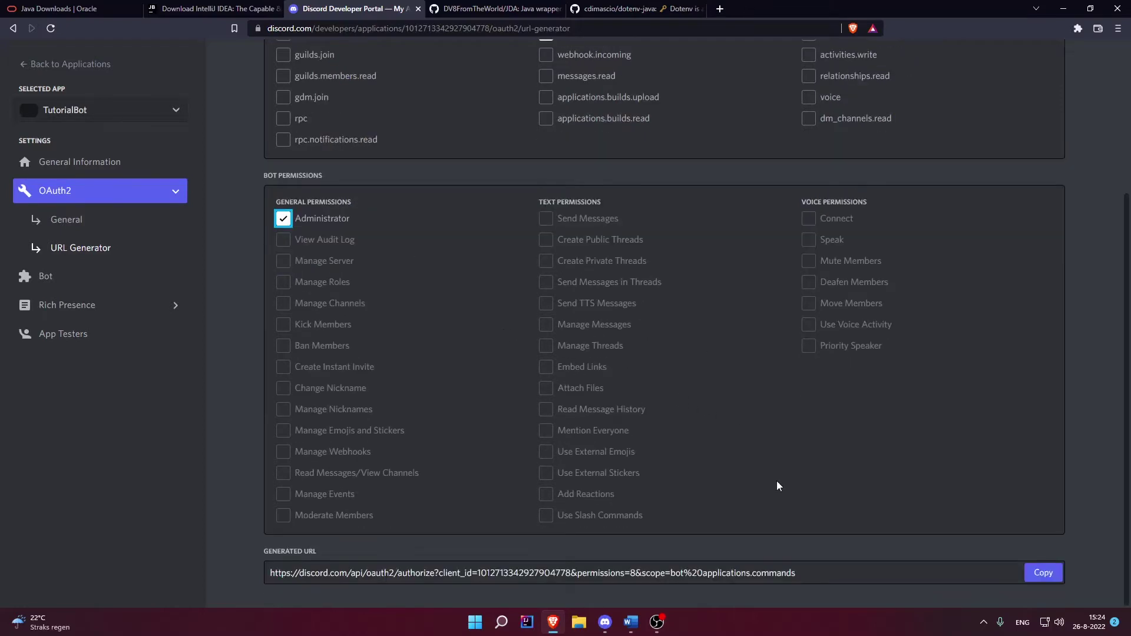
- Copy the generated invite URL and open it in a new browser tab
{"action": "left_click", "coordinate": [1044, 572]}
{"action": "left_click", "coordinate": [719, 8]}
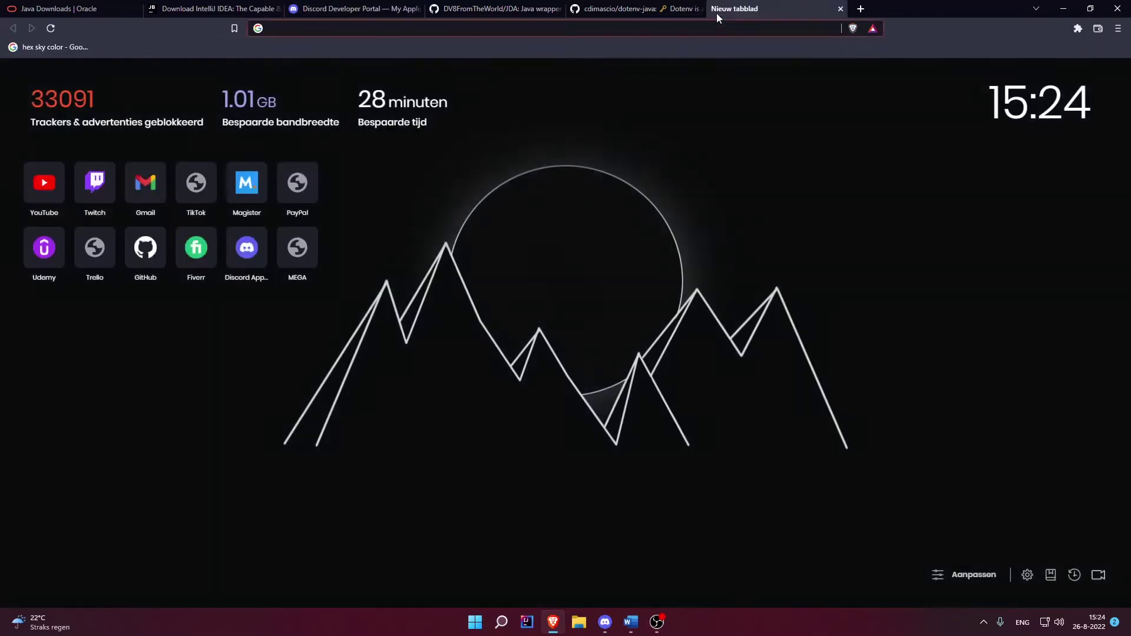
{"action": "key", "text": "ctrl+v"}
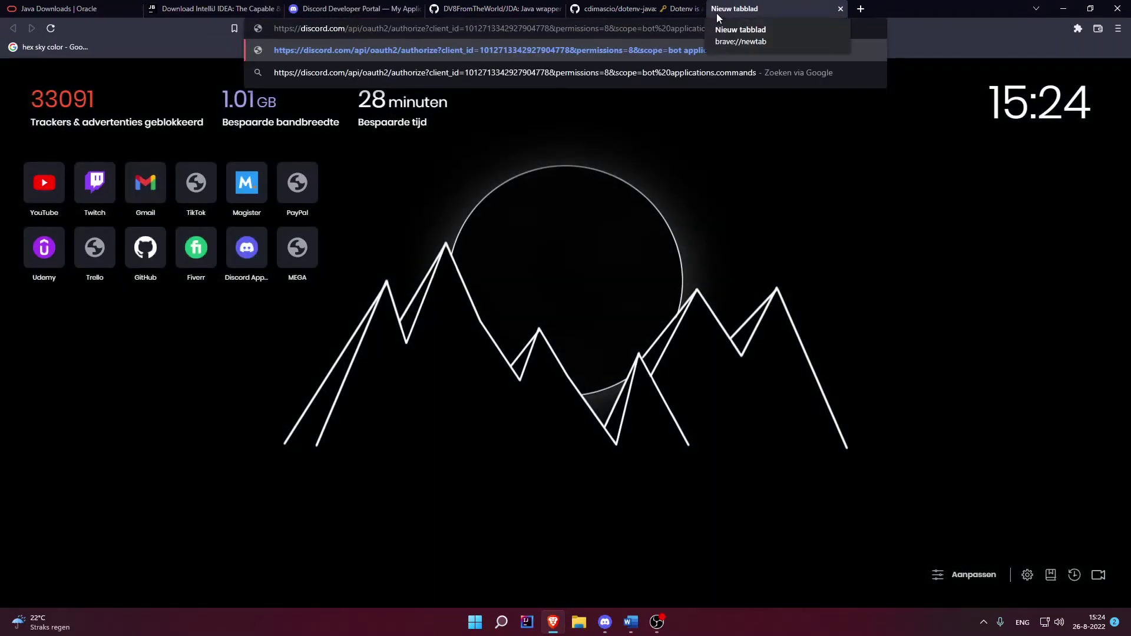
{"action": "key", "text": "Return"}
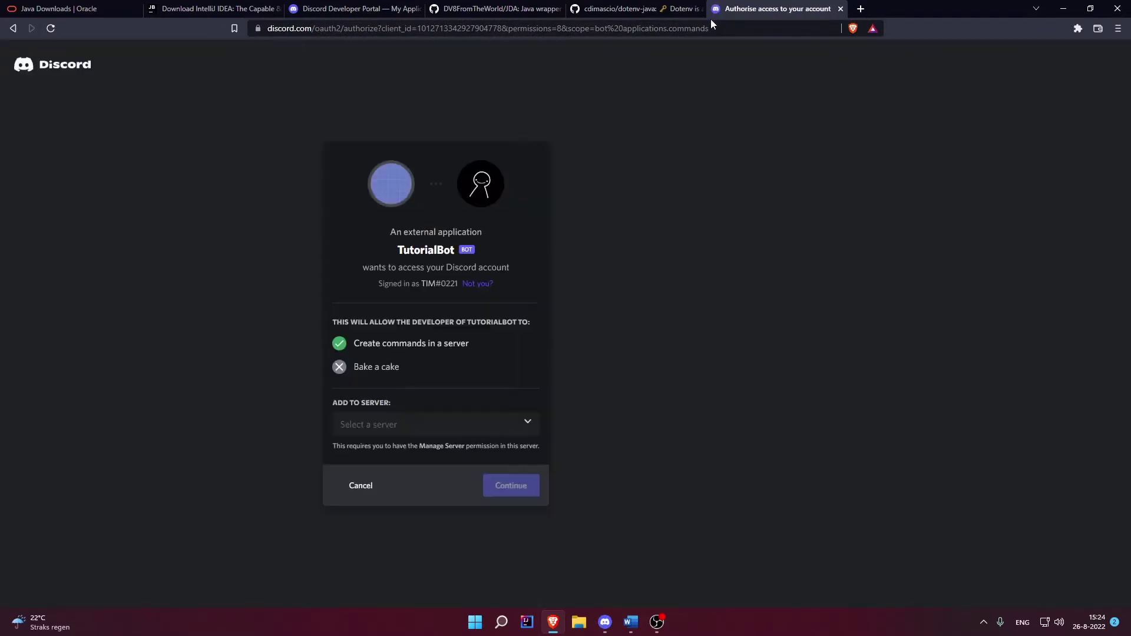
- Add TutorialBot to the Zwess TESTSERVER server and authorise its Administrator permission
{"action": "left_click", "coordinate": [412, 426]}
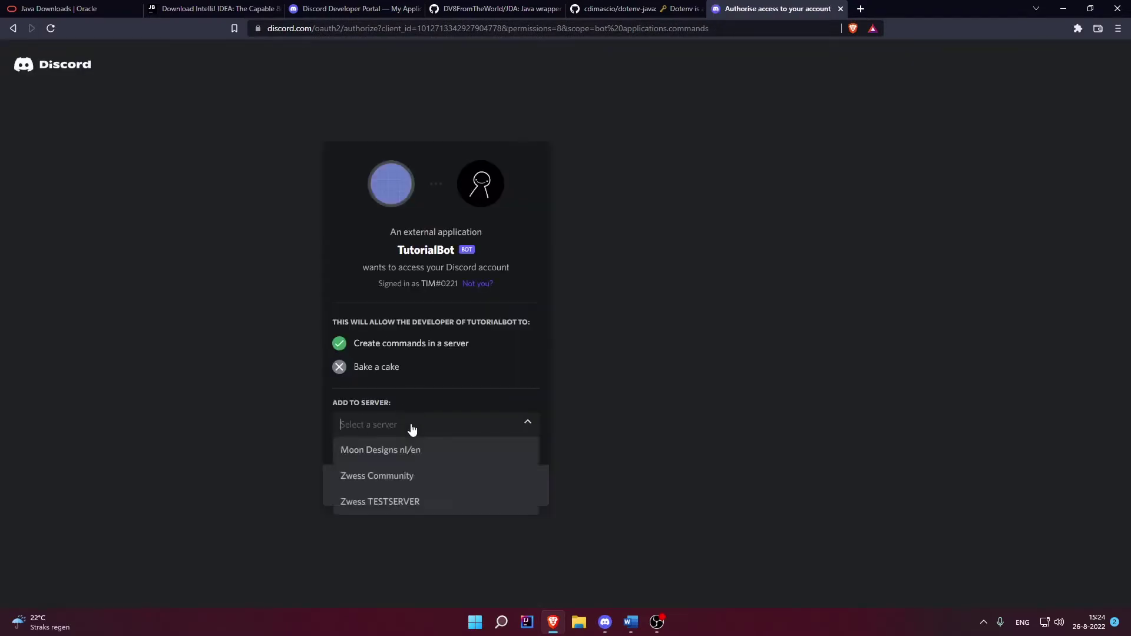
{"action": "left_click", "coordinate": [363, 505]}
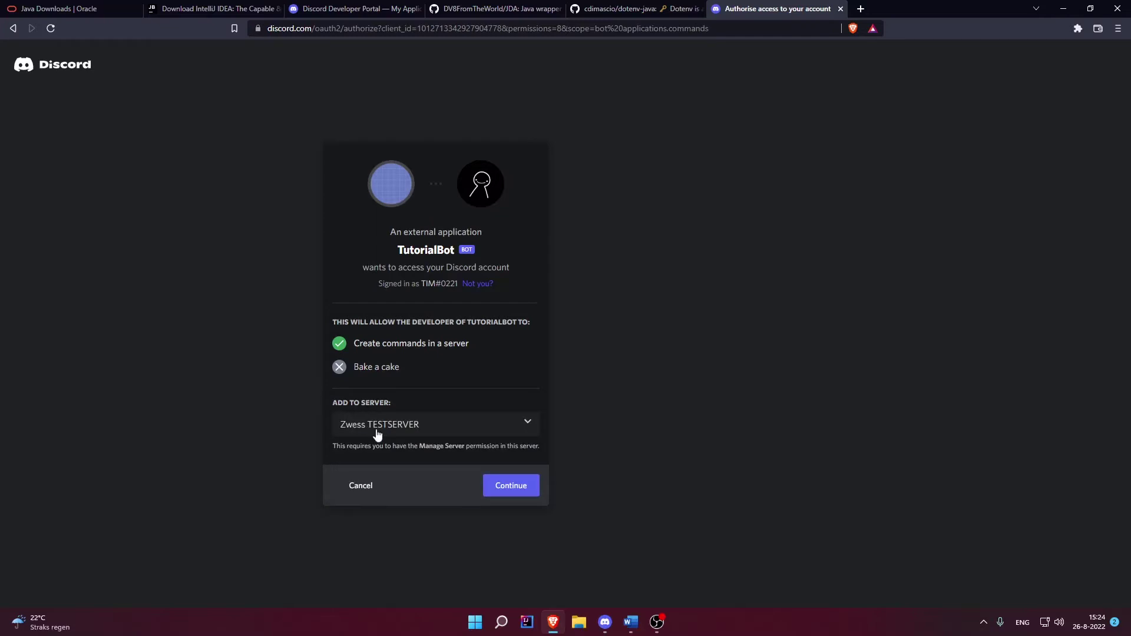
{"action": "left_click", "coordinate": [512, 487]}
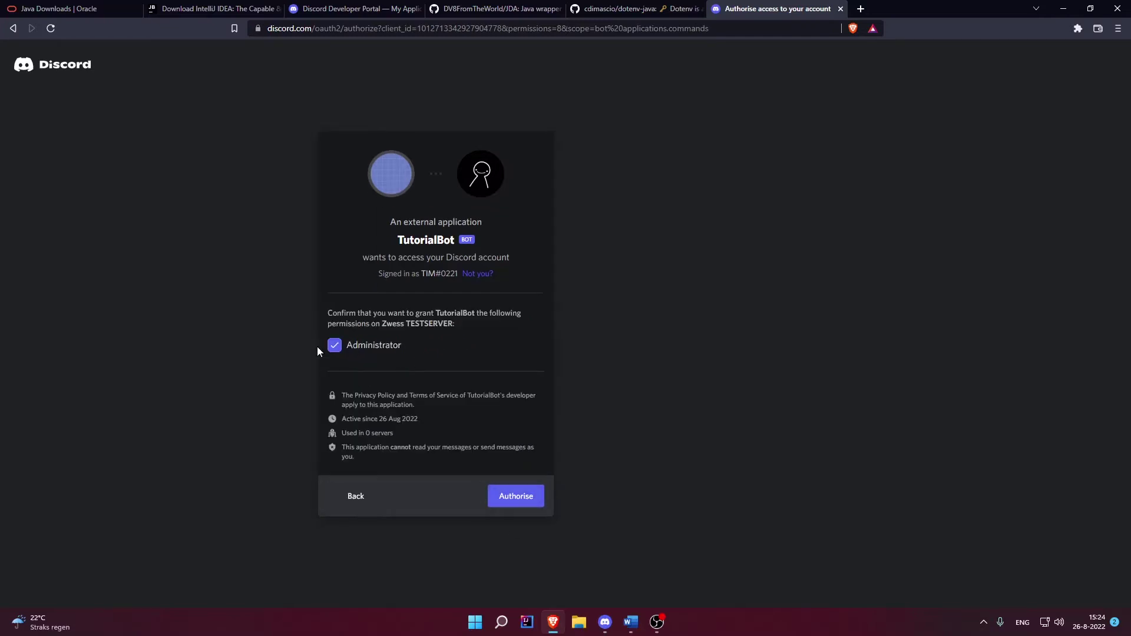
{"action": "left_click", "coordinate": [510, 496]}
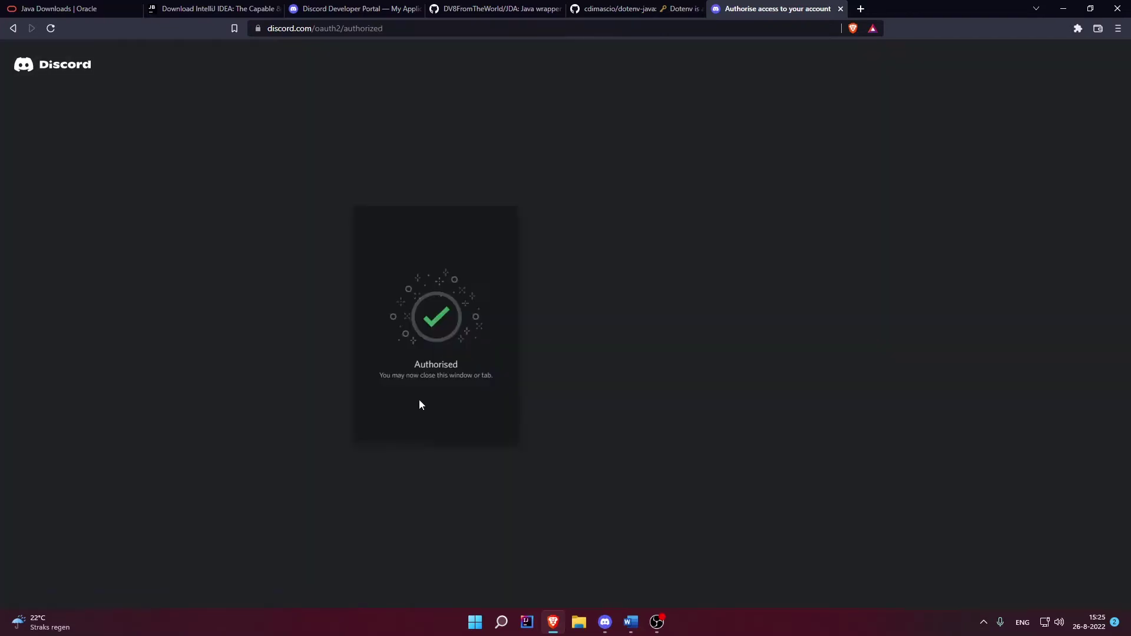
- Switch to Discord and check TutorialBot's profile in the member list of Zwess TESTSERVER
{"action": "left_click", "coordinate": [607, 621]}
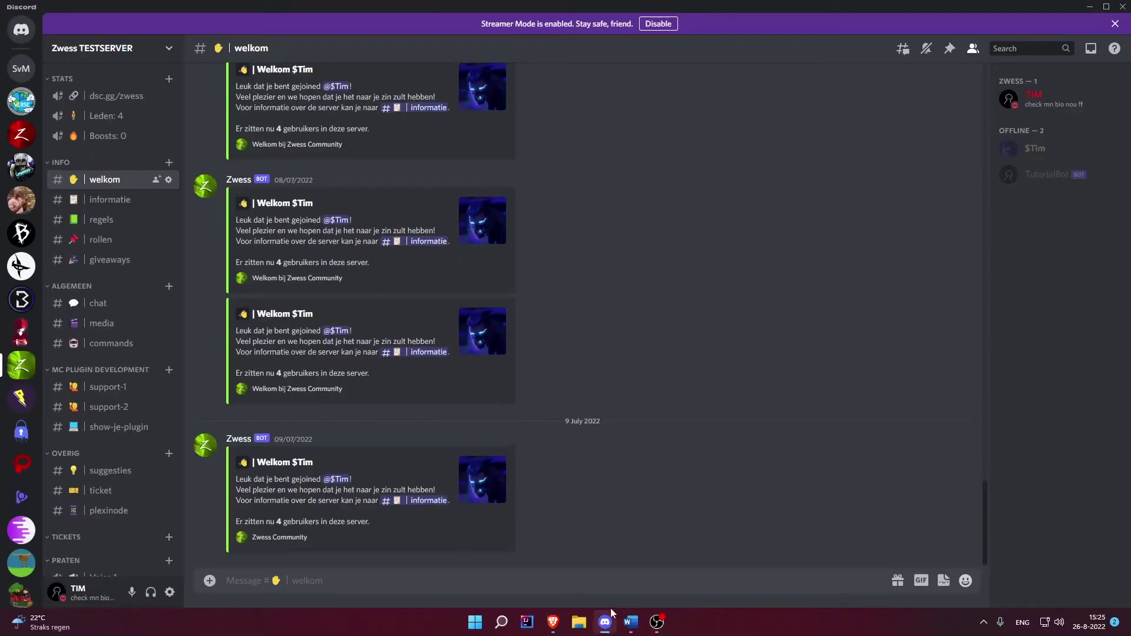
{"action": "left_click", "coordinate": [1054, 177]}
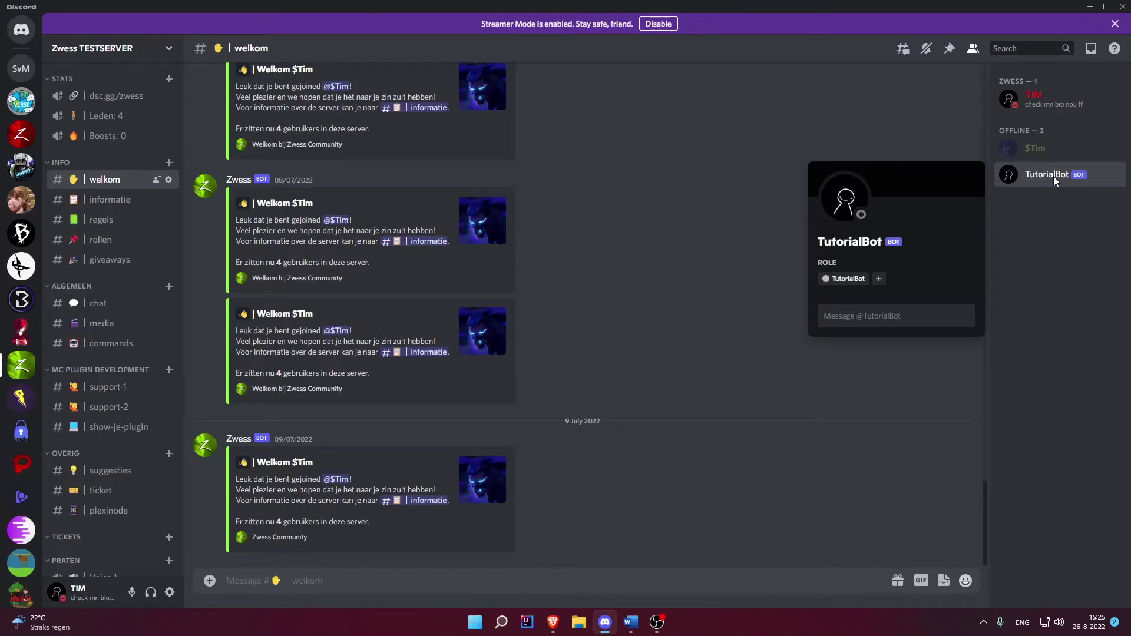
{"action": "left_click", "coordinate": [1053, 175]}
{"action": "left_click", "coordinate": [1053, 175]}
{"action": "left_click", "coordinate": [1045, 227]}
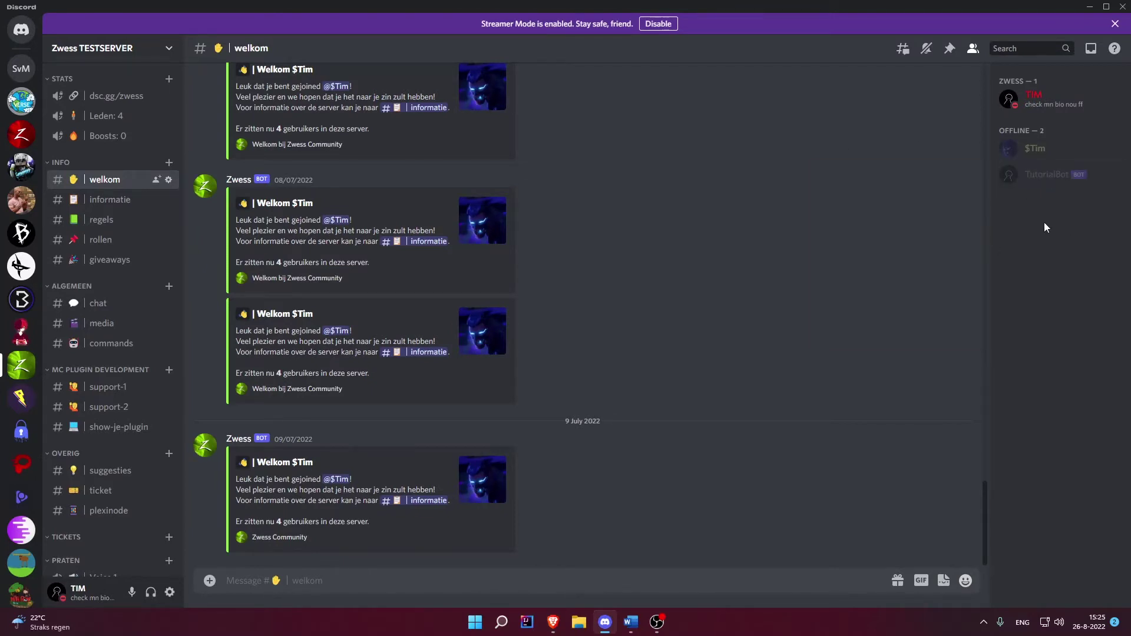
{"action": "left_click", "coordinate": [1105, 6]}
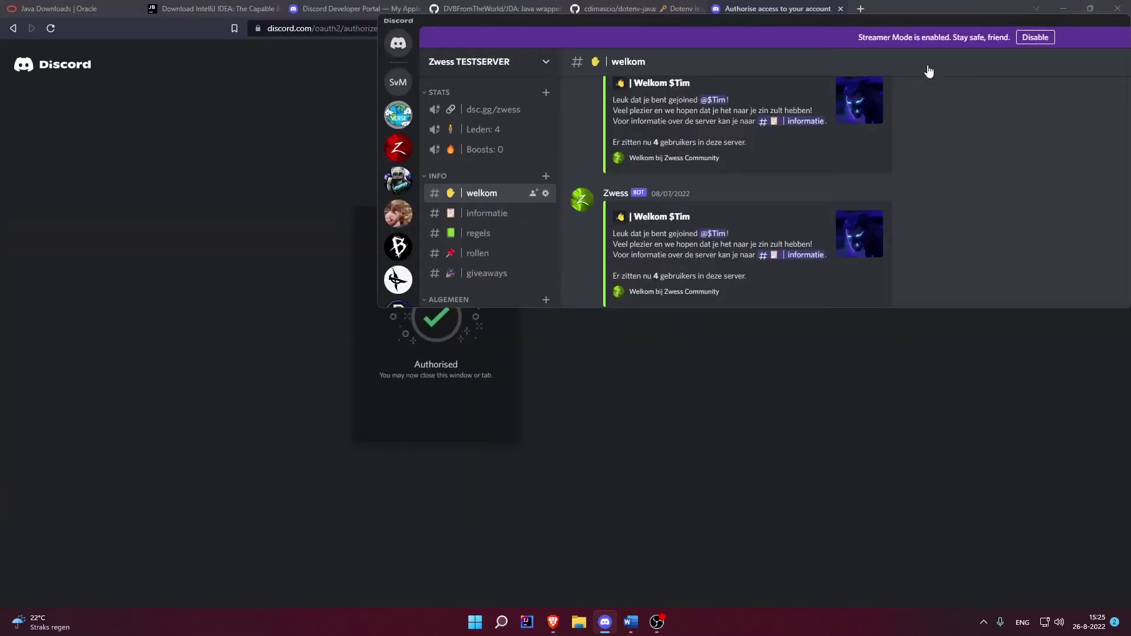
{"action": "key", "text": "super+Down"}
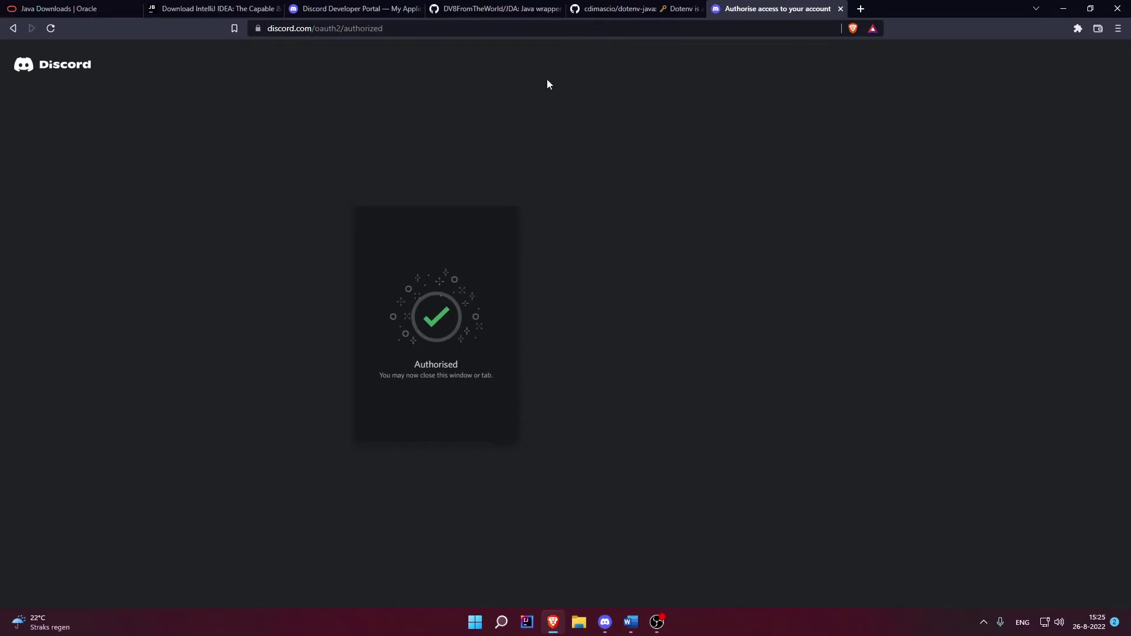
- Close the authorisation, Java and IntelliJ download pages and return to TutorialBot's Bot settings
{"action": "left_click", "coordinate": [840, 8]}
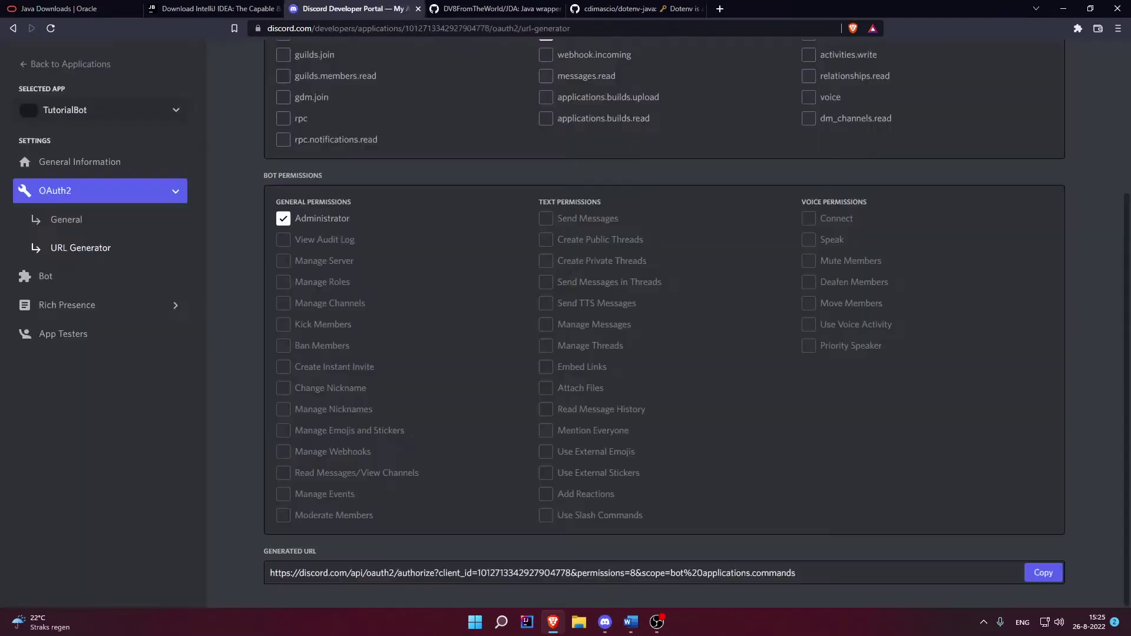
{"action": "left_click", "coordinate": [137, 9]}
{"action": "left_click", "coordinate": [137, 8]}
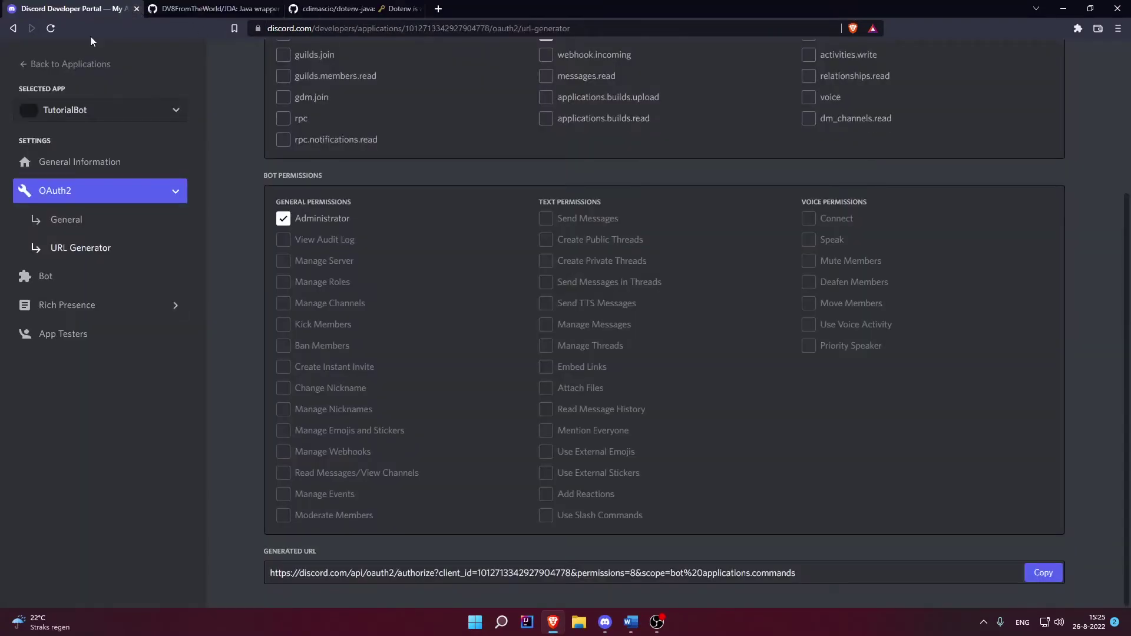
{"action": "left_click", "coordinate": [79, 162]}
{"action": "left_click", "coordinate": [88, 219]}
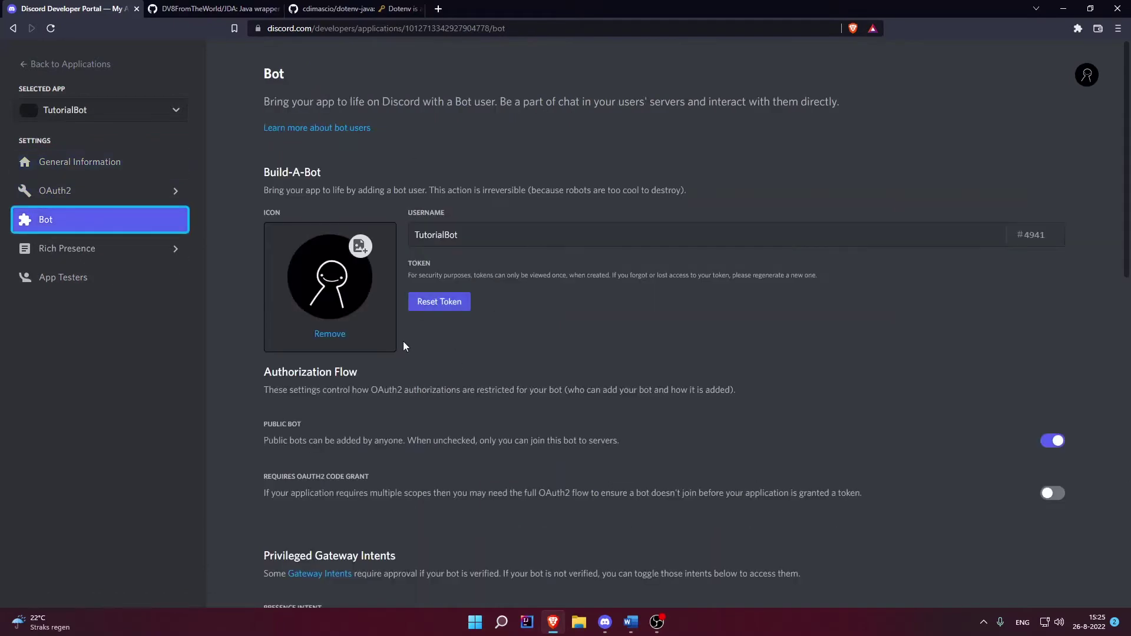
- Switch to IntelliJ IDEA and start a new project with the name TutorialBot
{"action": "left_click", "coordinate": [1064, 11]}
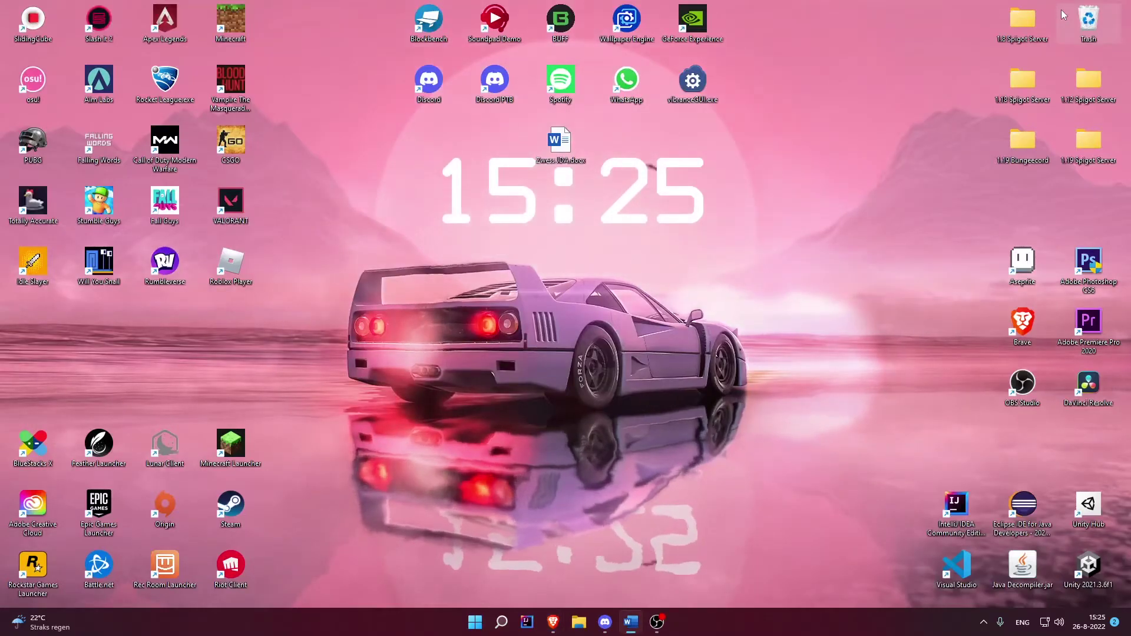
{"action": "left_click", "coordinate": [527, 622]}
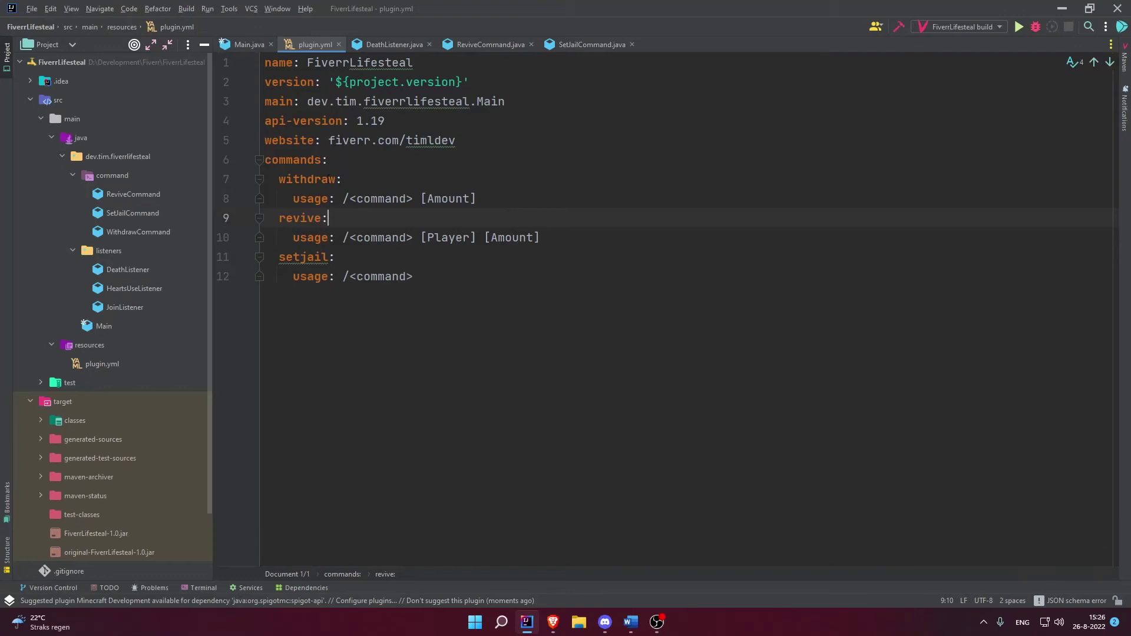
{"action": "left_click", "coordinate": [32, 8]}
{"action": "mouse_move", "coordinate": [37, 26]}
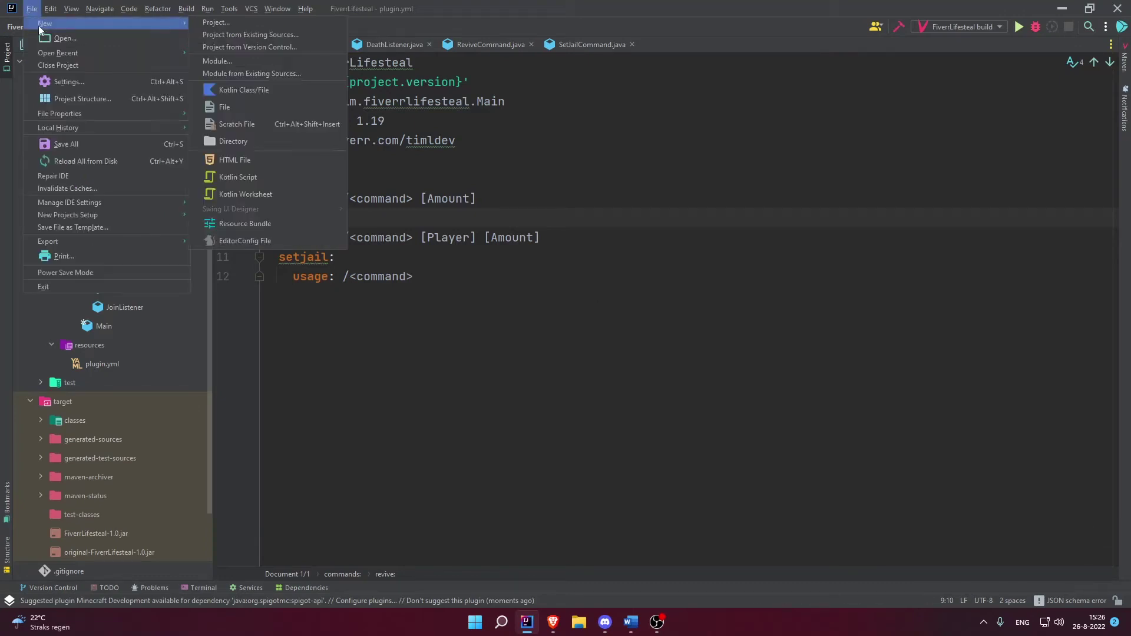
{"action": "left_click", "coordinate": [216, 24]}
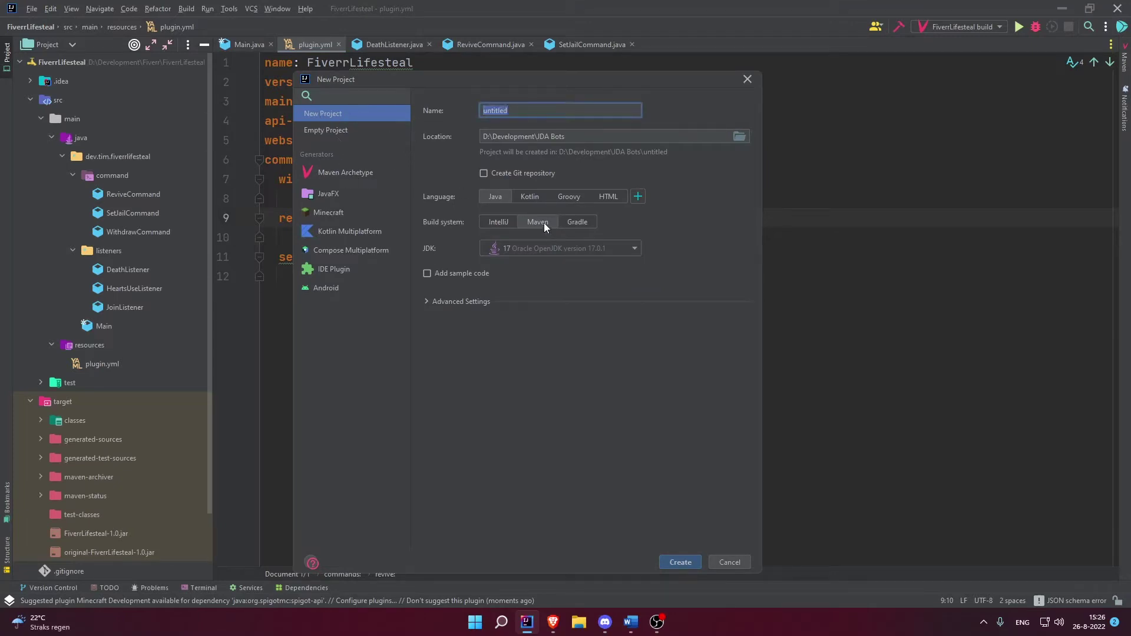
{"action": "type", "text": "Test"}
{"action": "key", "text": "BackSpace"}
{"action": "key", "text": "BackSpace"}
{"action": "key", "text": "BackSpace"}
{"action": "type", "text": "utorialBo"}
- Compare the Gradle and Maven build systems for the new project and choose Maven
{"action": "left_click", "coordinate": [579, 221]}
{"action": "left_click", "coordinate": [532, 225]}
{"action": "left_click", "coordinate": [564, 224]}
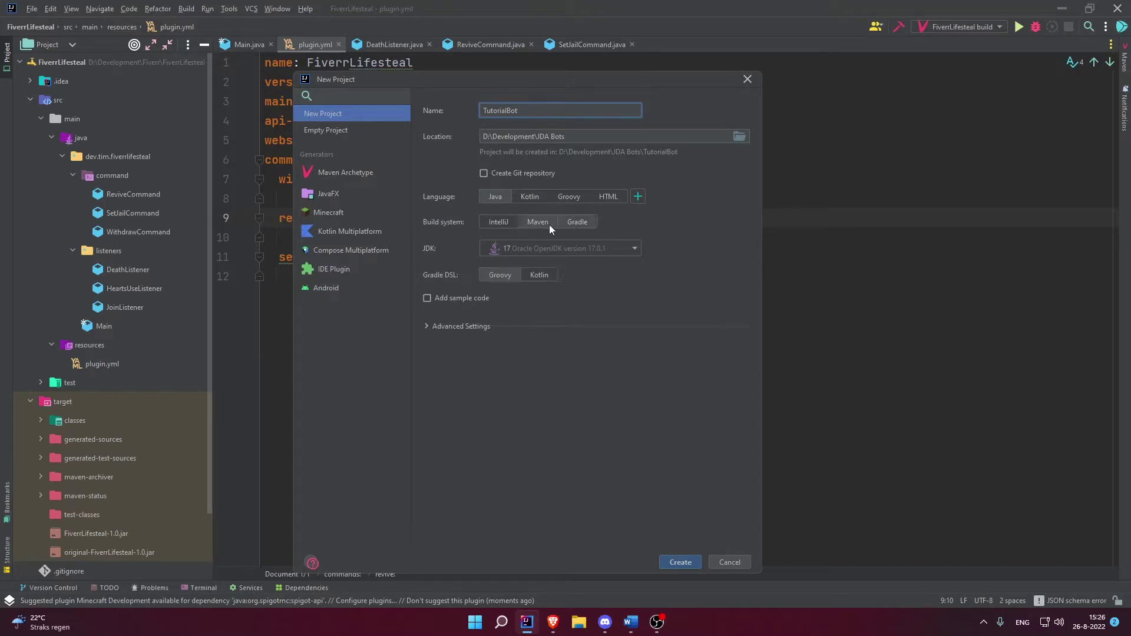
{"action": "left_click", "coordinate": [549, 224]}
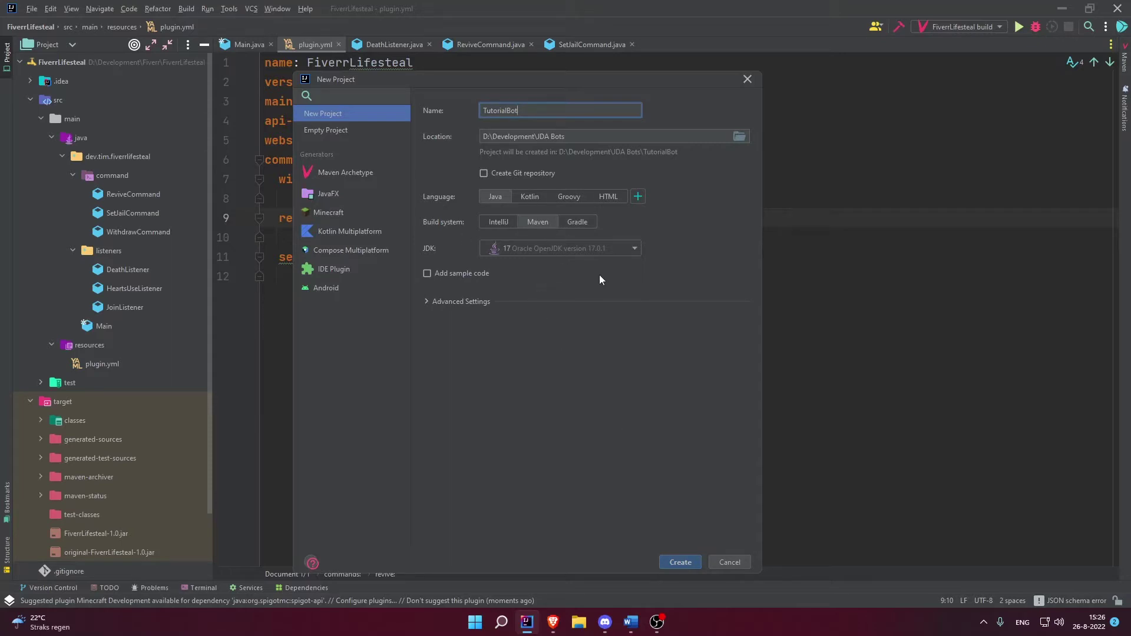
- Create the TutorialBot Maven project in the current window and expand its src and main folders
{"action": "left_click", "coordinate": [681, 563]}
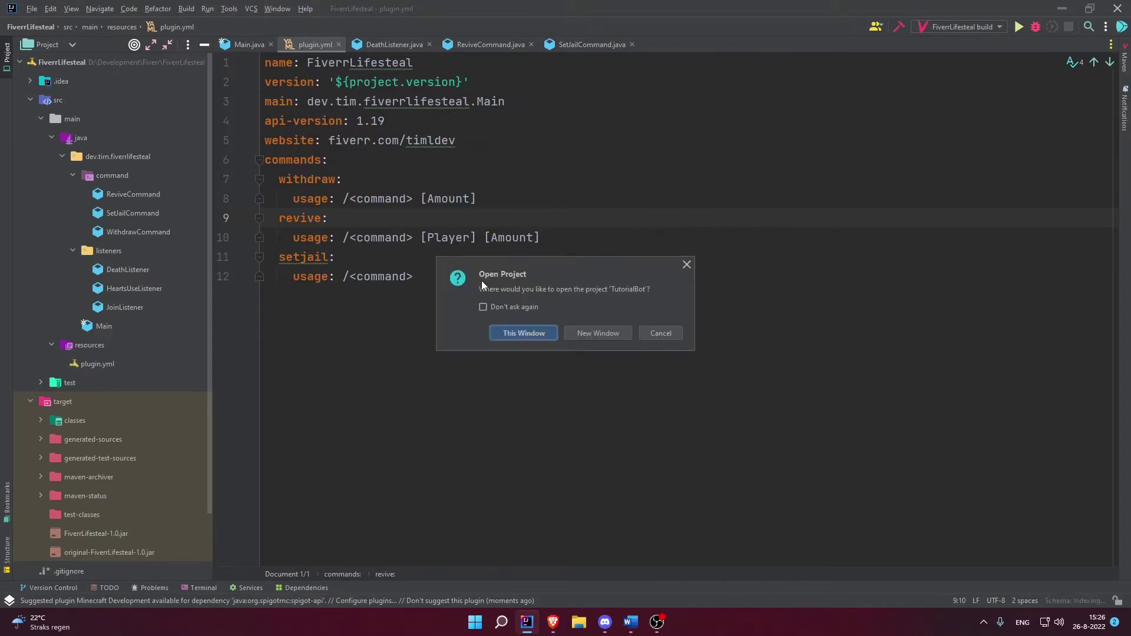
{"action": "left_click", "coordinate": [523, 333]}
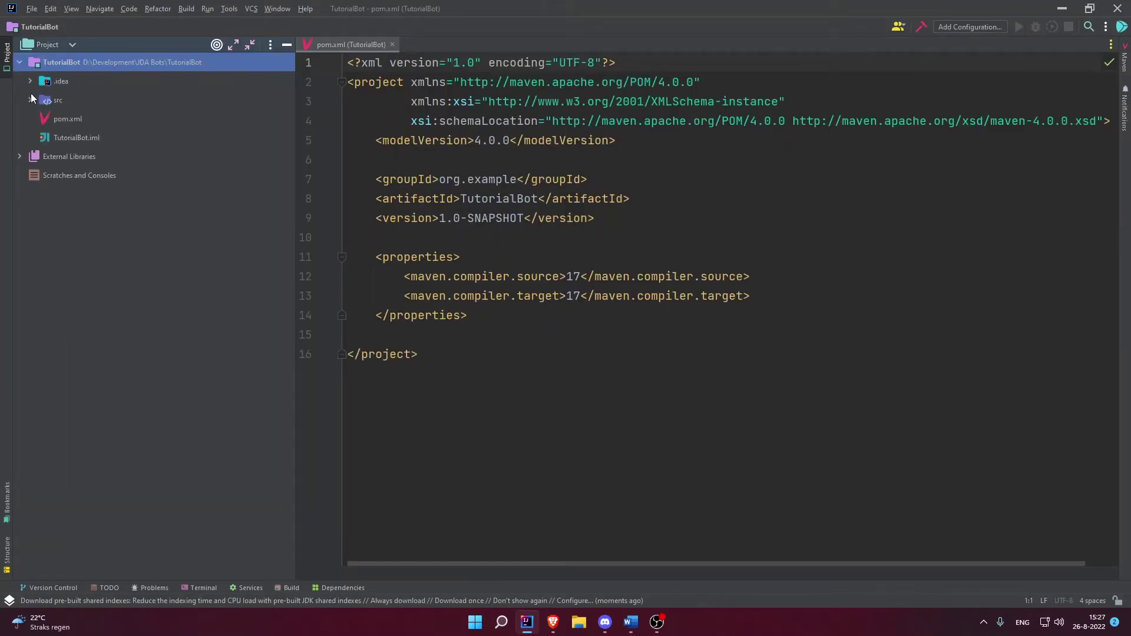
{"action": "left_click", "coordinate": [31, 100]}
{"action": "left_click", "coordinate": [42, 120]}
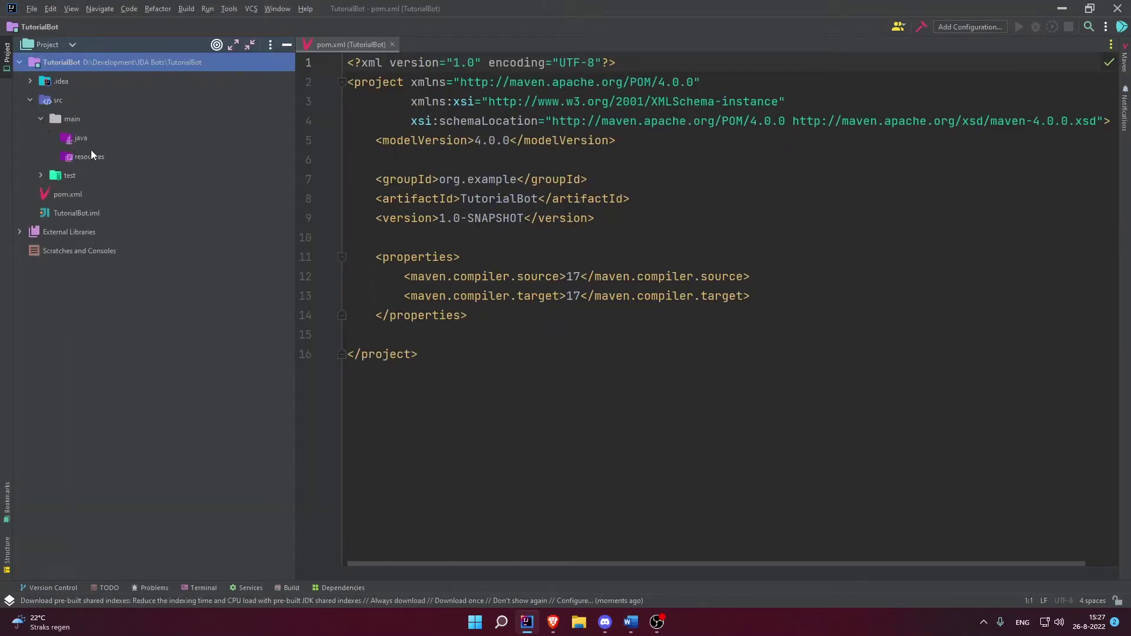
- Select pom.xml in the project tree and look over its default contents
{"action": "left_click", "coordinate": [56, 198]}
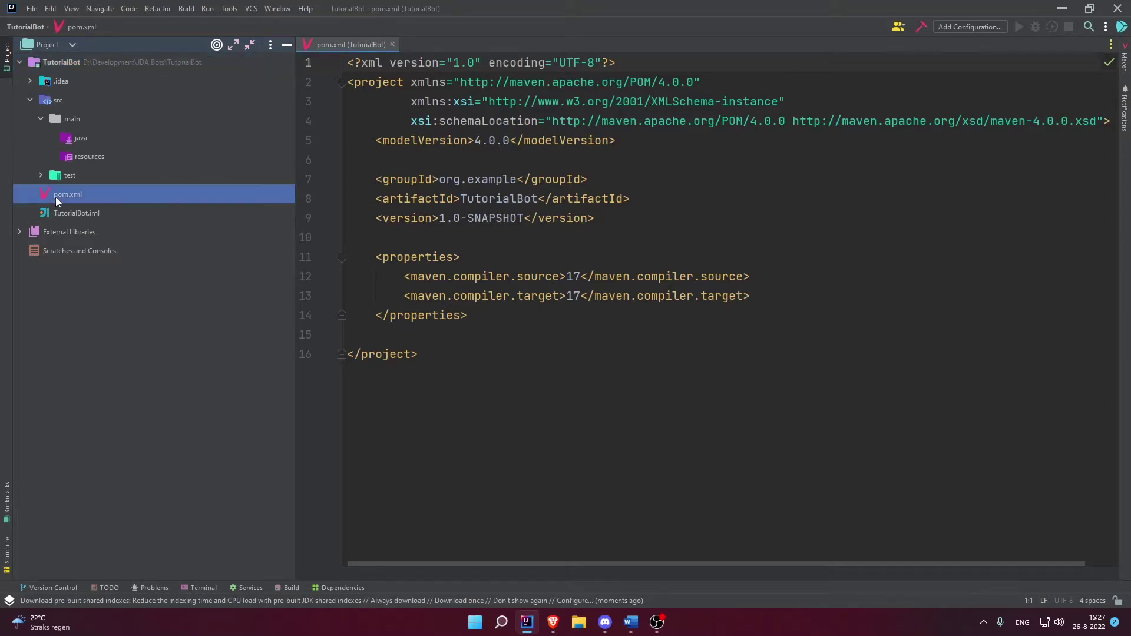
{"action": "left_click_drag", "start_coordinate": [458, 369], "coordinate": [348, 59]}
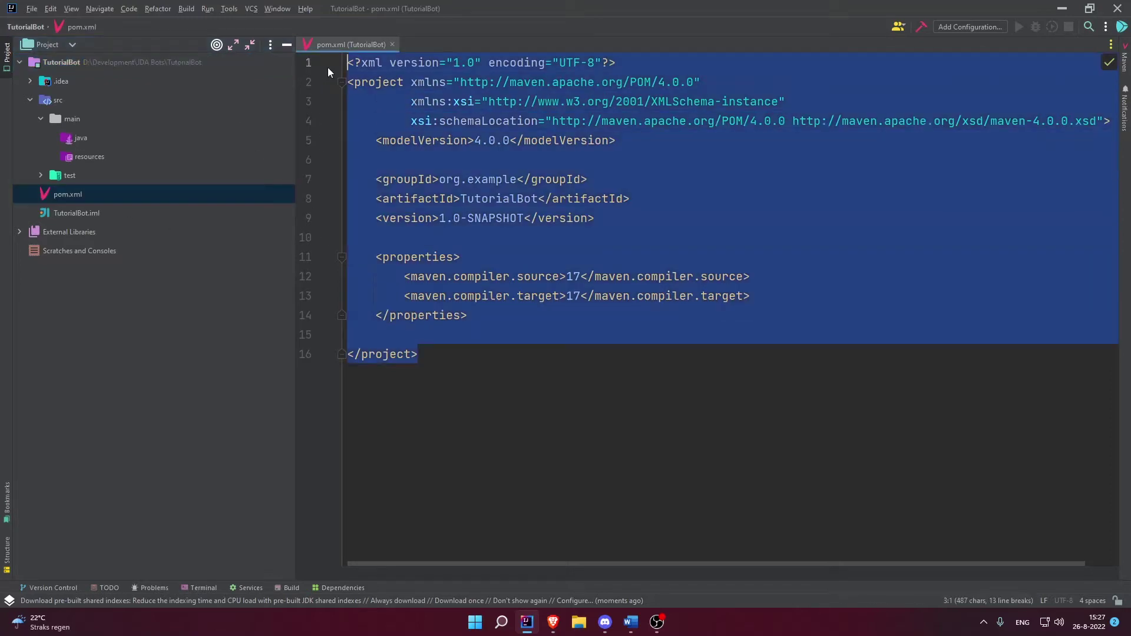
{"action": "left_click", "coordinate": [459, 368]}
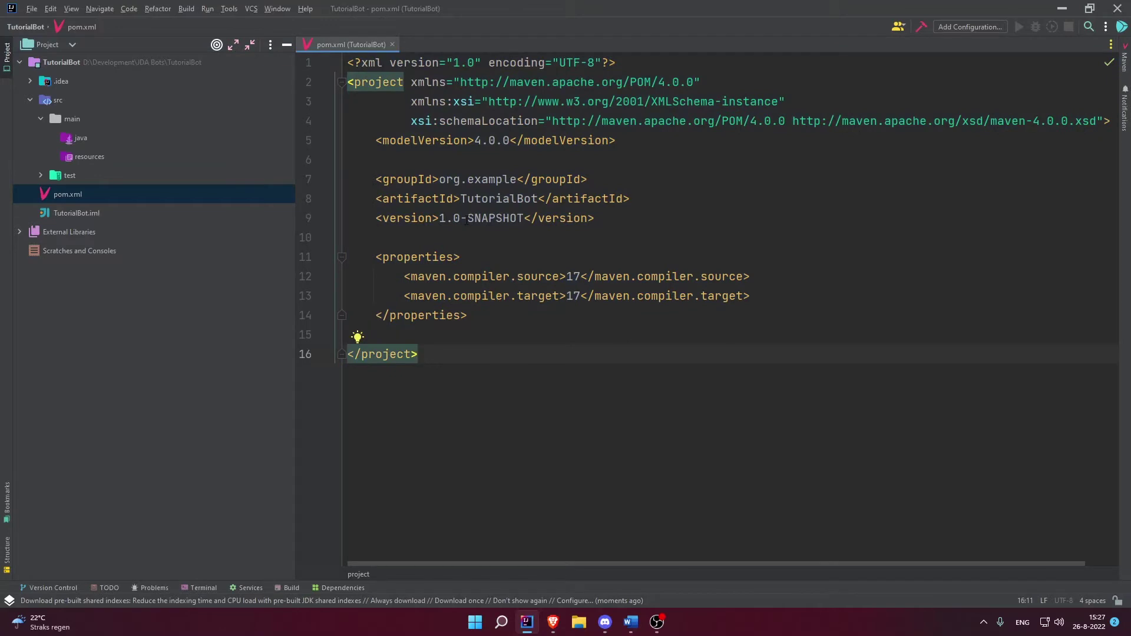
{"action": "mouse_move", "coordinate": [466, 221]}
{"action": "left_click_drag", "start_coordinate": [448, 353], "coordinate": [289, 59]}
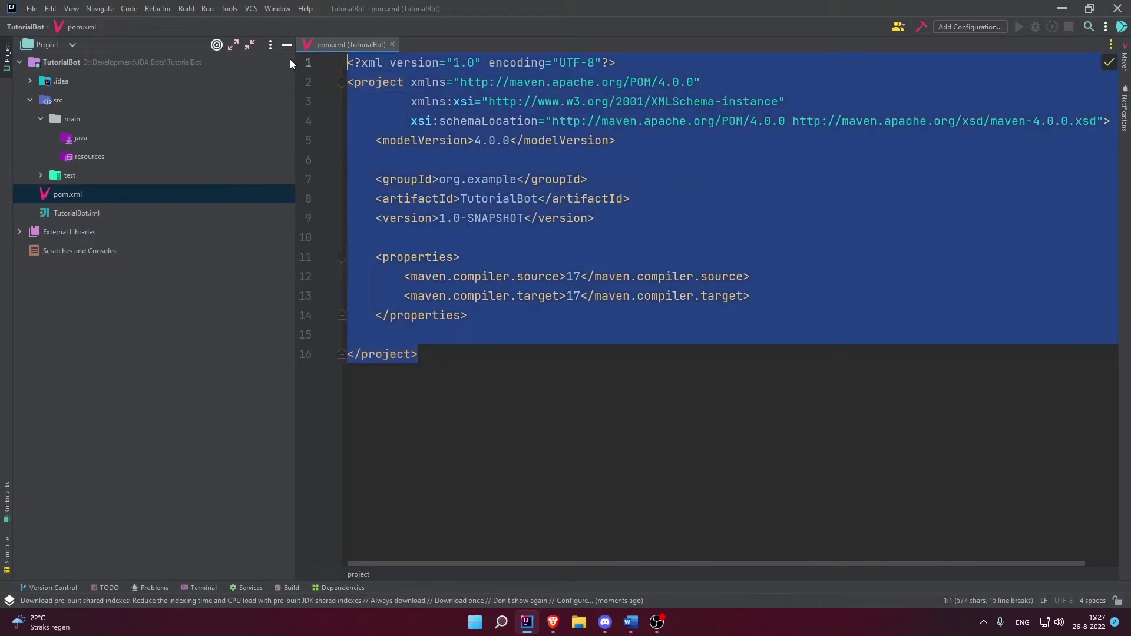
{"action": "left_click", "coordinate": [448, 357]}
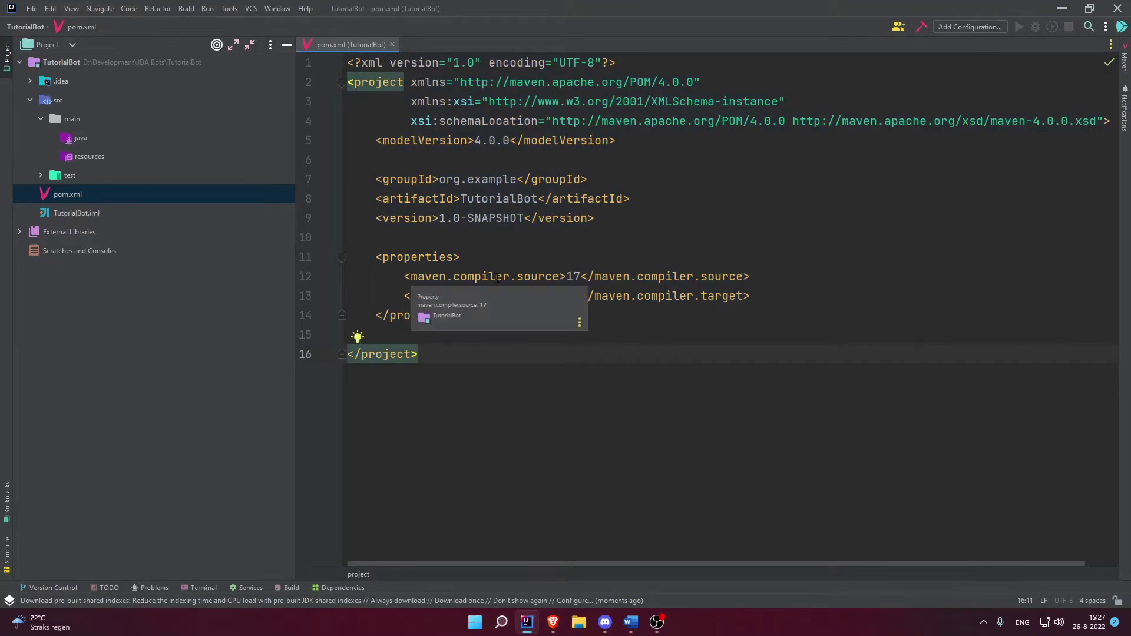
- Switch to the browser, open the DV8FromTheWorld/JDA GitHub page and go to the README's Download section
{"action": "left_click", "coordinate": [552, 622]}
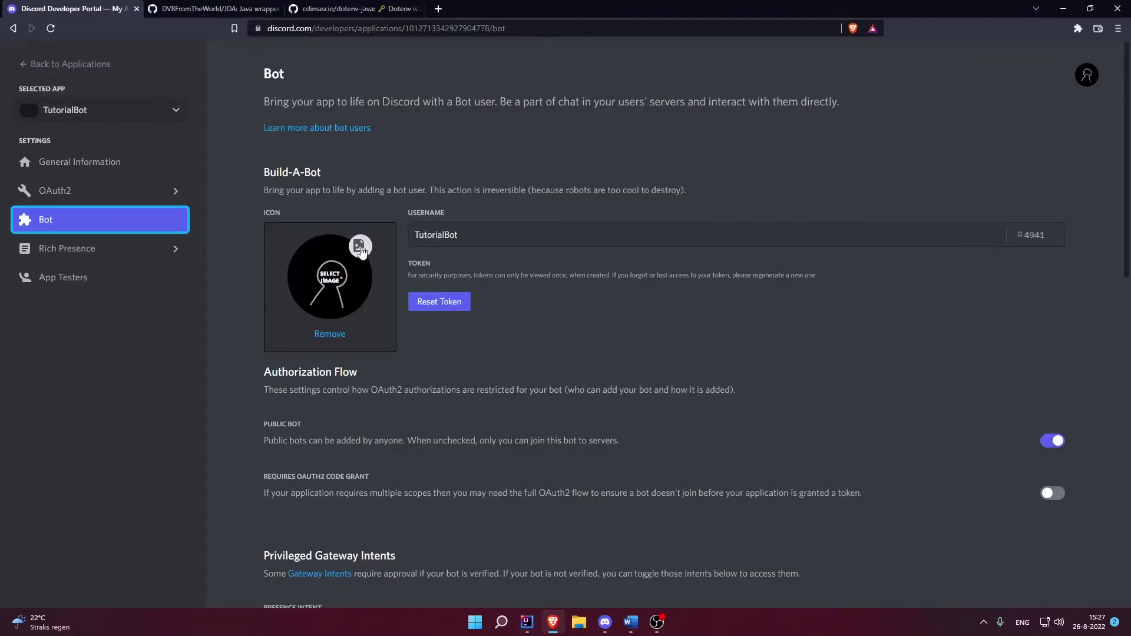
{"action": "left_click", "coordinate": [339, 8]}
{"action": "left_click", "coordinate": [198, 7]}
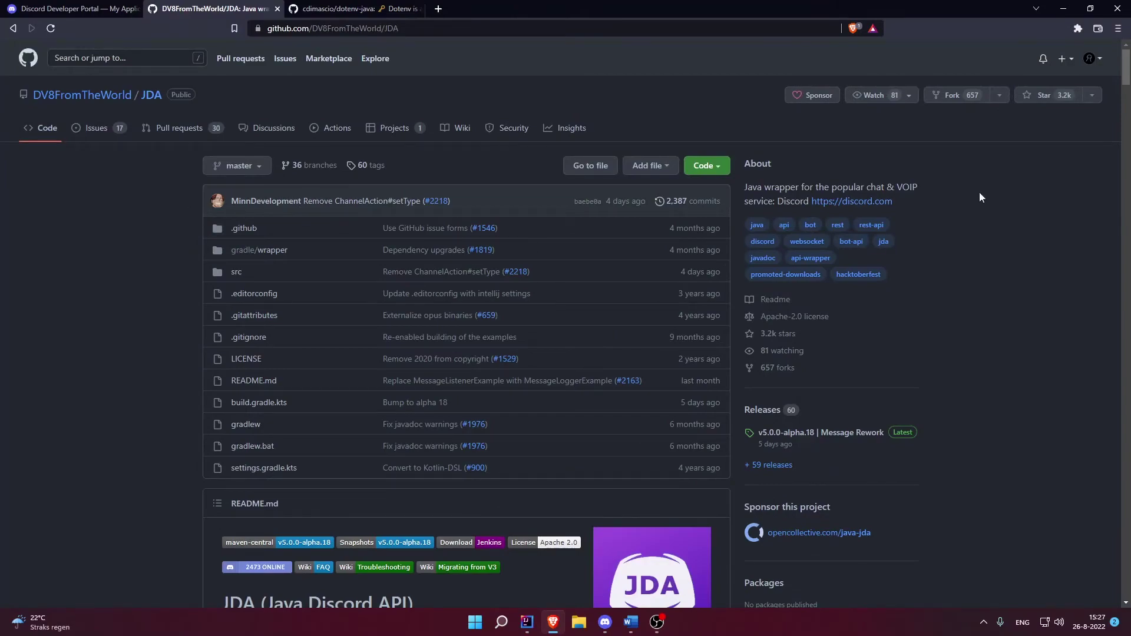
{"action": "left_click_drag", "start_coordinate": [1126, 70], "coordinate": [1126, 108]}
{"action": "scroll", "coordinate": [363, 371], "scroll_direction": "down", "scroll_amount": 5}
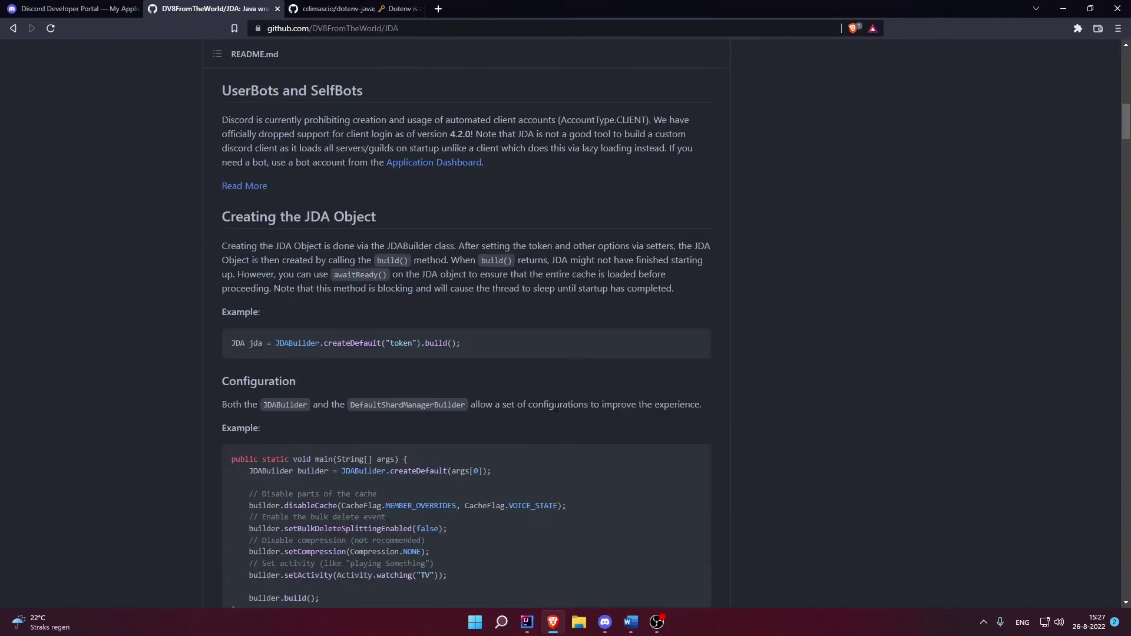
{"action": "scroll", "coordinate": [571, 383], "scroll_direction": "down", "scroll_amount": 3}
{"action": "scroll", "coordinate": [609, 392], "scroll_direction": "up", "scroll_amount": 11}
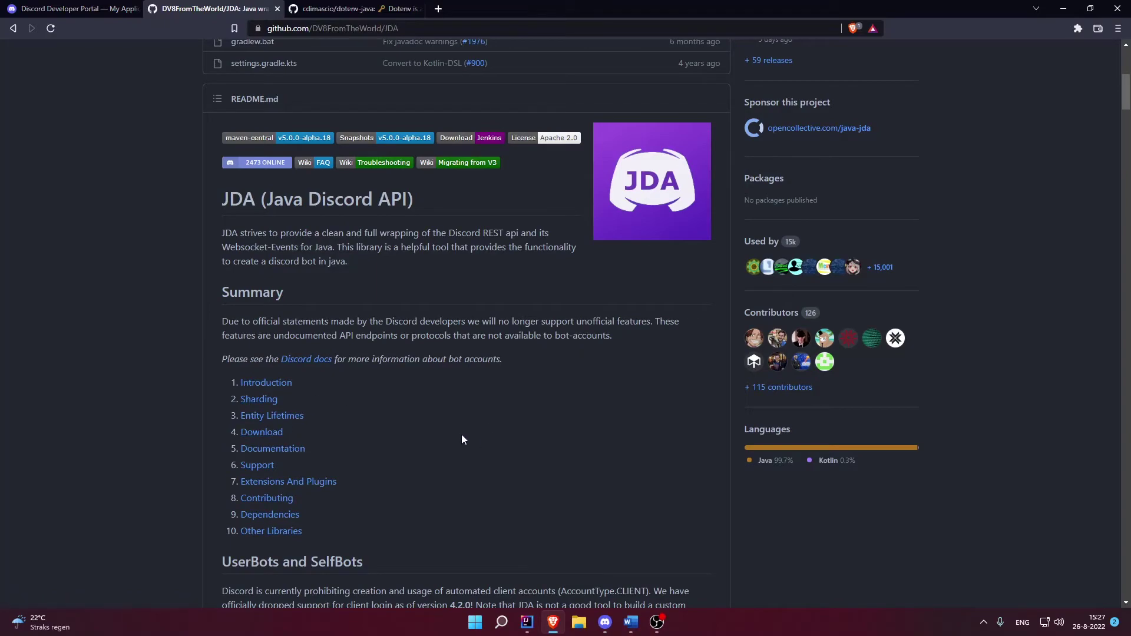
{"action": "scroll", "coordinate": [262, 394], "scroll_direction": "down", "scroll_amount": 2}
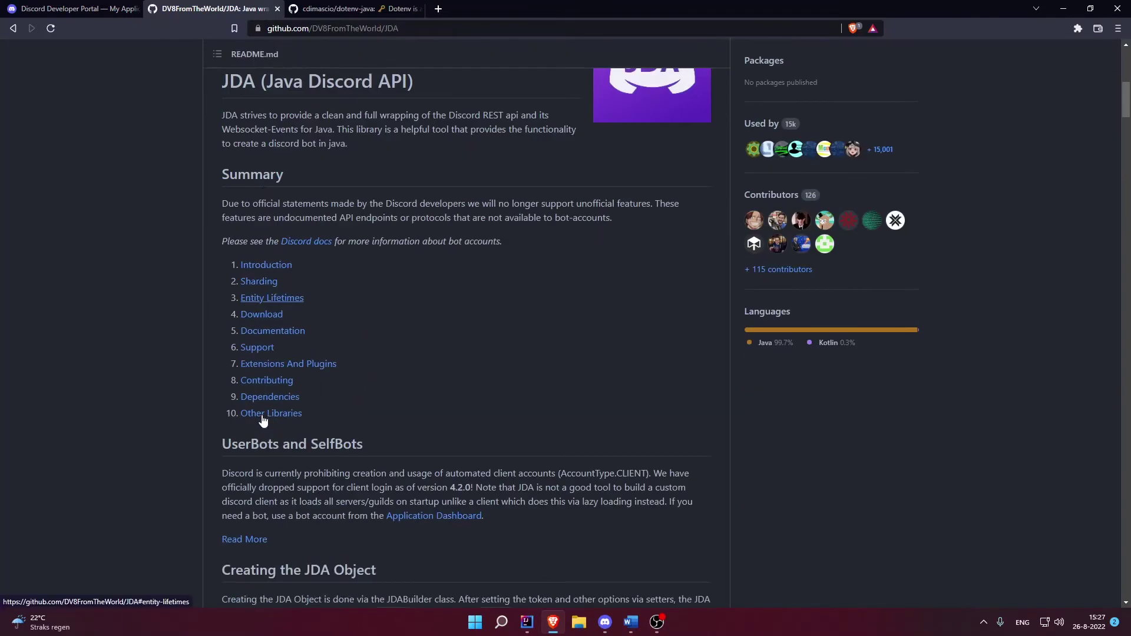
{"action": "scroll", "coordinate": [262, 393], "scroll_direction": "up", "scroll_amount": 8}
{"action": "scroll", "coordinate": [262, 394], "scroll_direction": "down", "scroll_amount": 8}
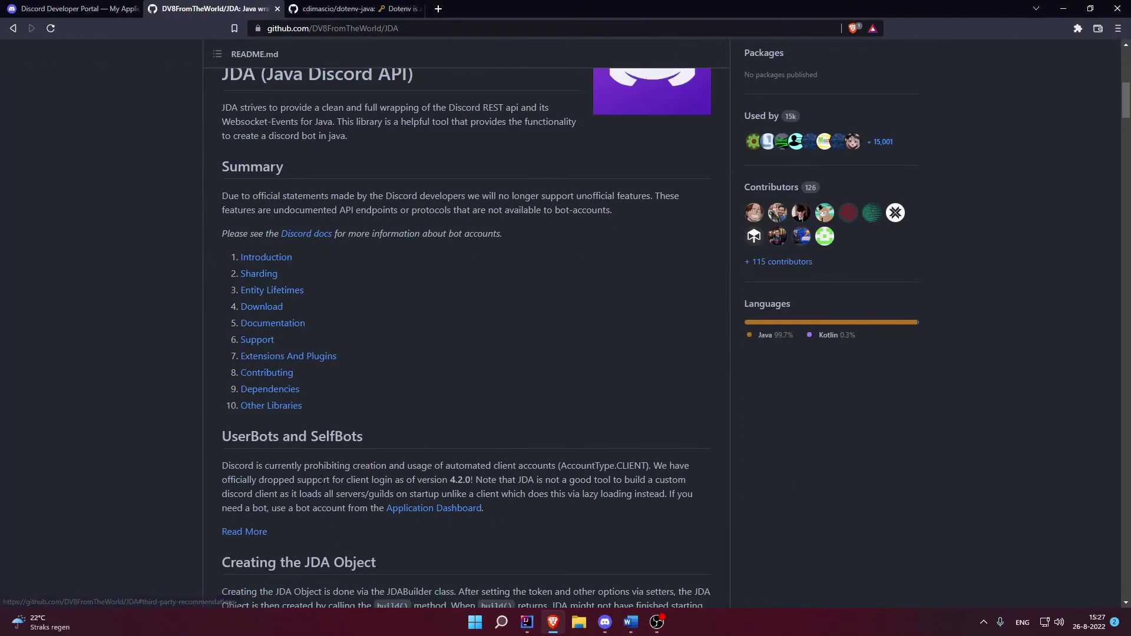
{"action": "left_click", "coordinate": [261, 307]}
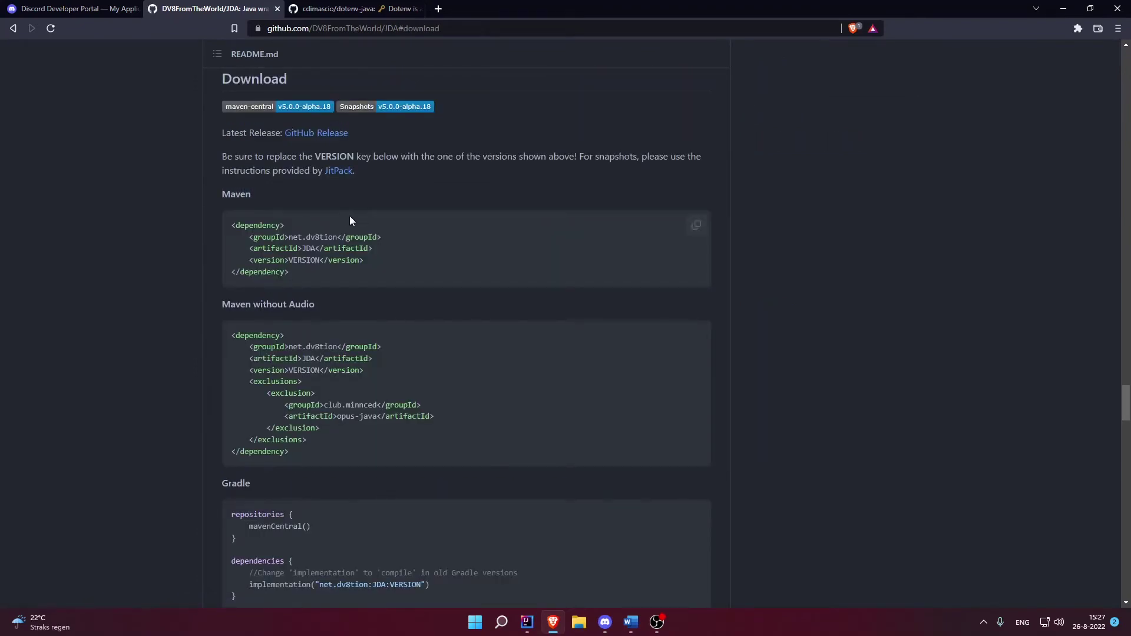
- Compare the Maven and Gradle dependency snippets, with and without audio, in JDA's Download section
{"action": "double_click", "coordinate": [243, 193]}
{"action": "scroll", "coordinate": [264, 435], "scroll_direction": "down", "scroll_amount": 2}
{"action": "left_click", "coordinate": [264, 435]}
{"action": "triple_click", "coordinate": [272, 510]}
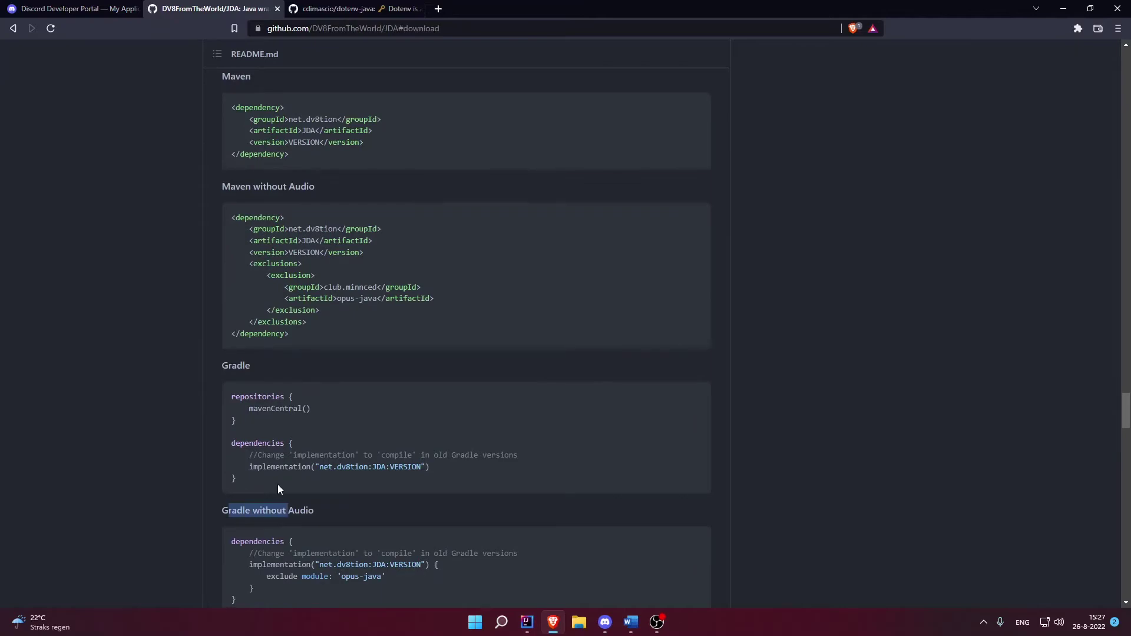
{"action": "scroll", "coordinate": [295, 448], "scroll_direction": "up", "scroll_amount": 3}
{"action": "scroll", "coordinate": [258, 206], "scroll_direction": "down", "scroll_amount": 1}
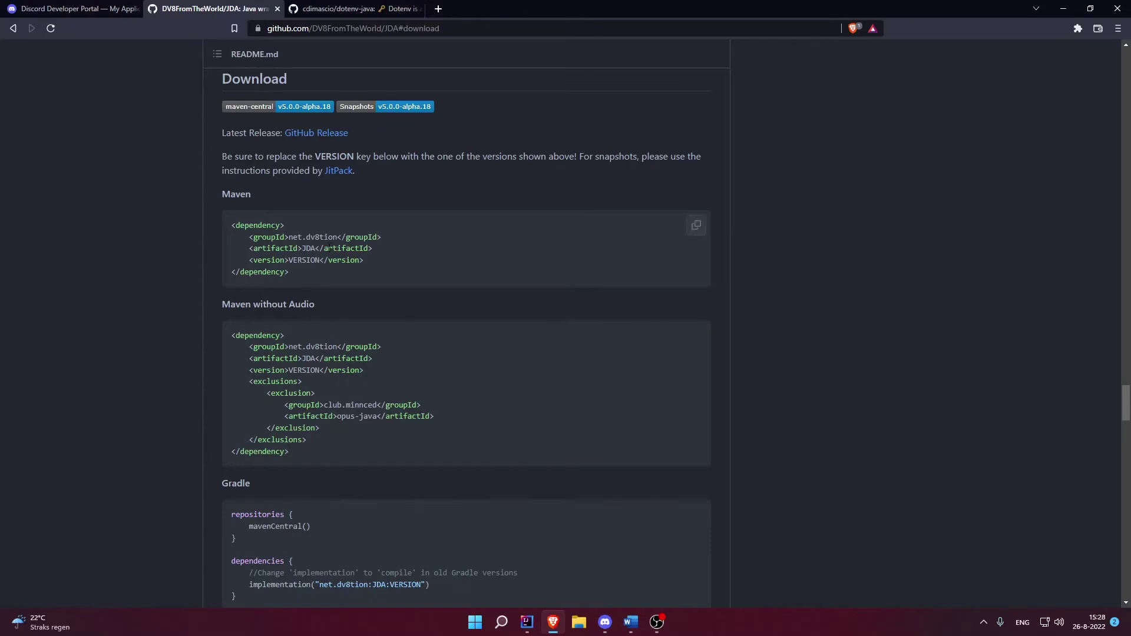
{"action": "scroll", "coordinate": [135, 359], "scroll_direction": "down", "scroll_amount": 2}
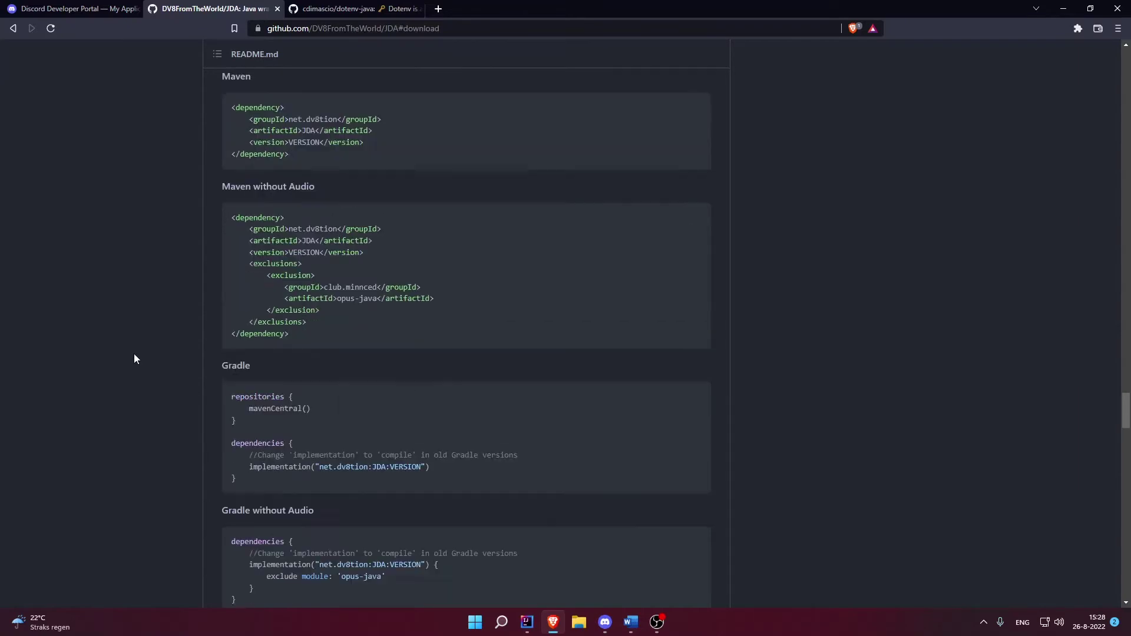
{"action": "scroll", "coordinate": [106, 377], "scroll_direction": "up", "scroll_amount": 3}
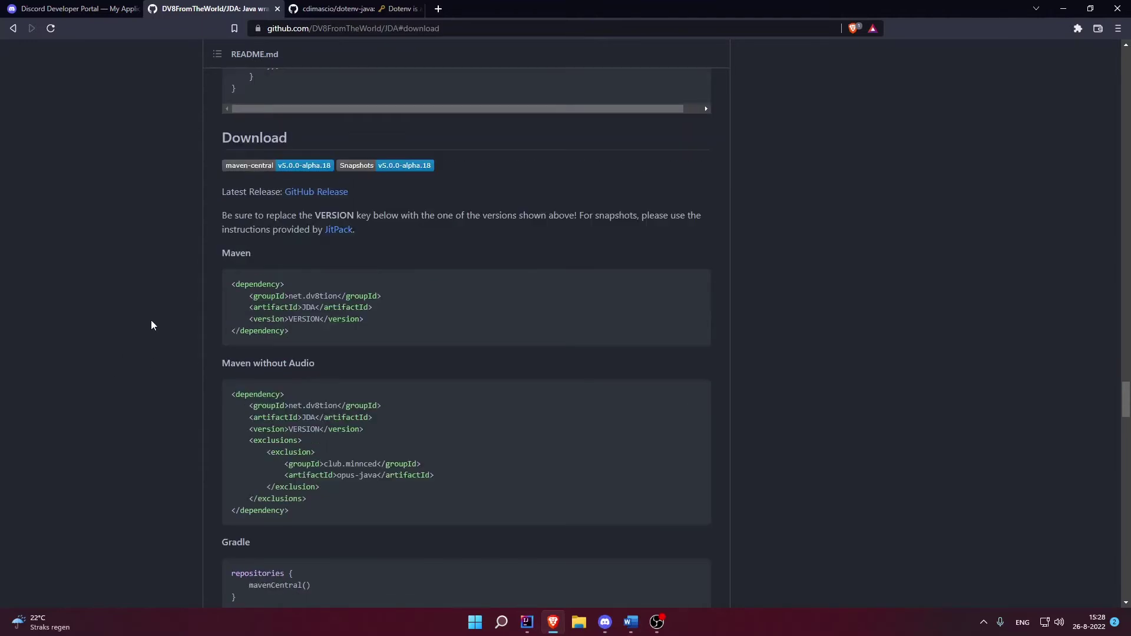
- Copy JDA's standard Maven dependency snippet and return to IntelliJ IDEA
{"action": "mouse_move", "coordinate": [697, 287]}
{"action": "left_click", "coordinate": [698, 287]}
{"action": "left_click", "coordinate": [527, 623]}
- Add an empty dependencies block below the properties block in pom.xml
{"action": "left_click", "coordinate": [419, 336]}
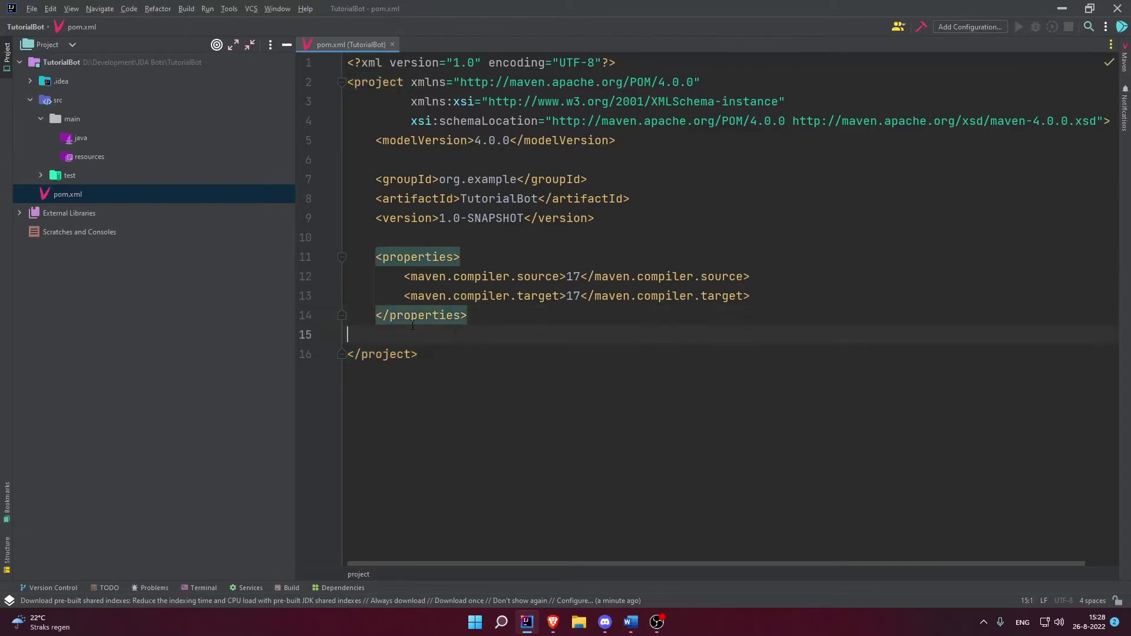
{"action": "key", "text": "Return"}
{"action": "key", "text": "Return"}
{"action": "key", "text": "Up"}
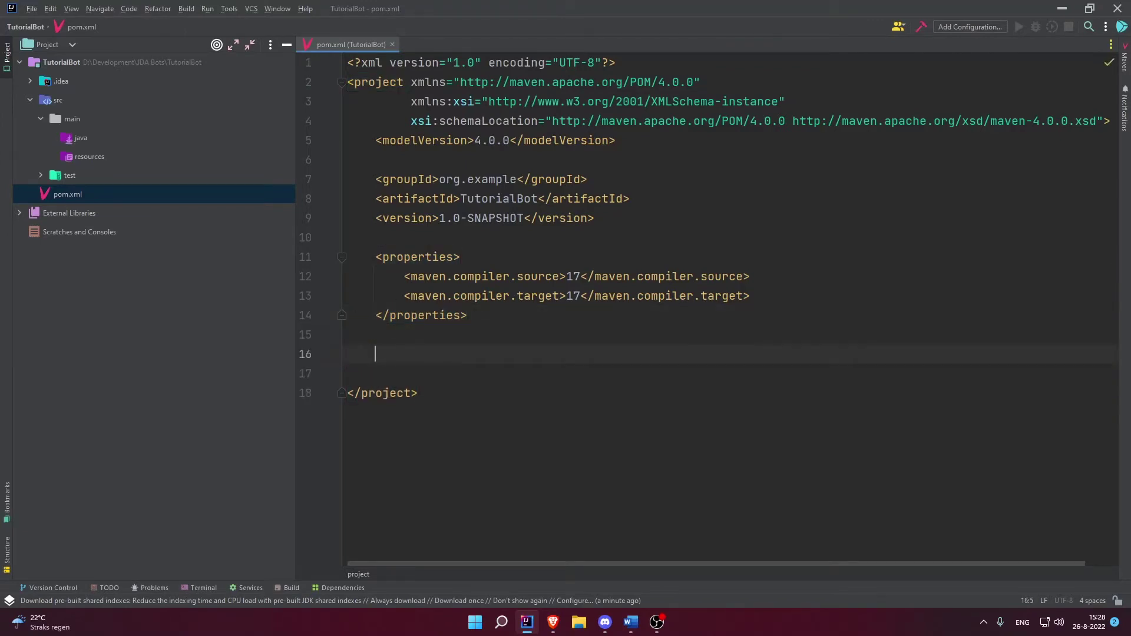
{"action": "type", "text": "<"}
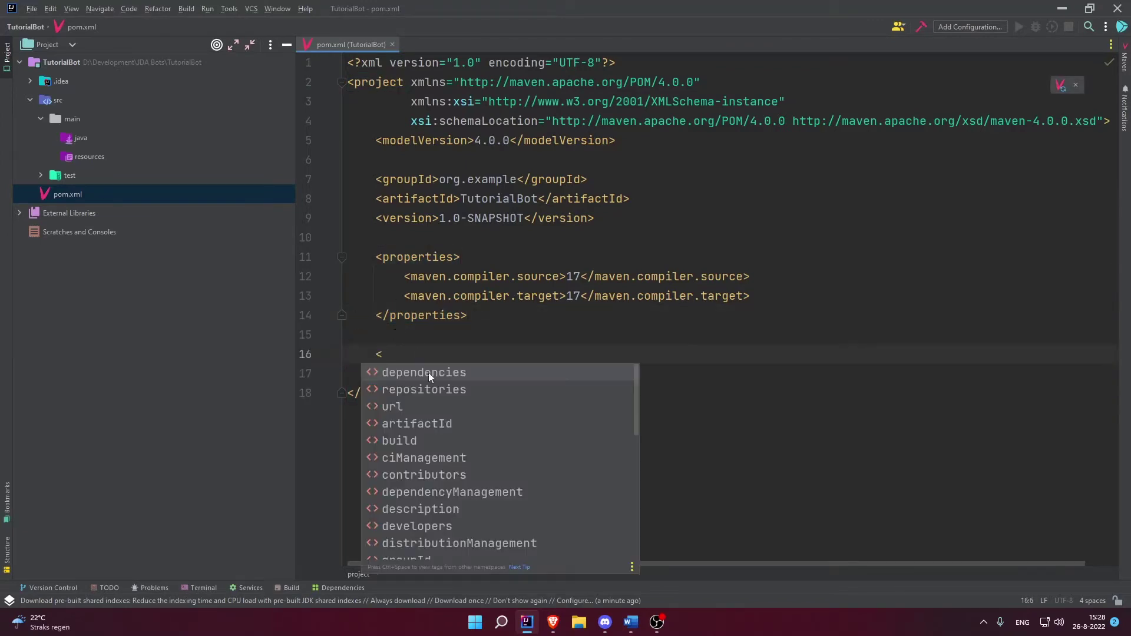
{"action": "left_click", "coordinate": [419, 374]}
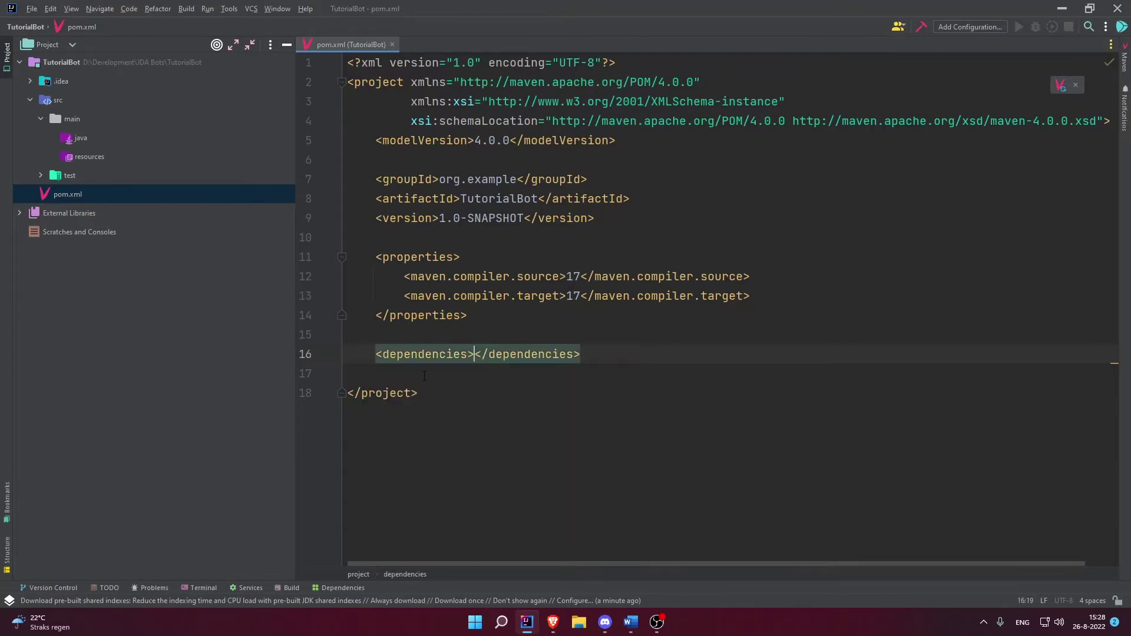
{"action": "key", "text": "Return"}
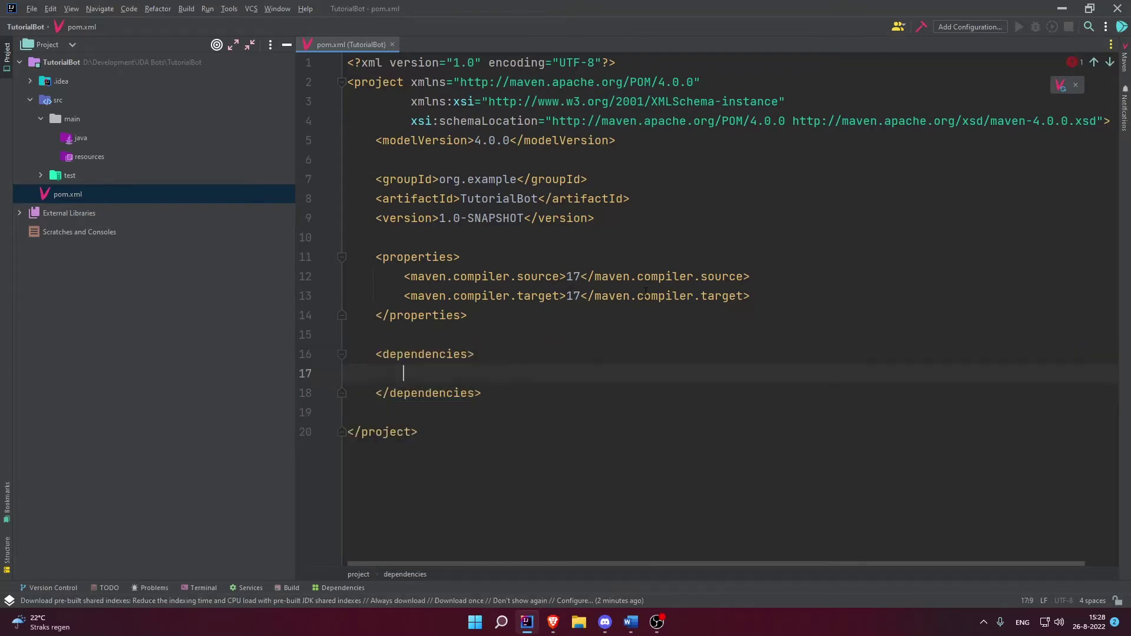
- Paste the copied net.dv8tion JDA dependency inside the dependencies block
{"action": "key", "text": "ctrl+v"}
{"action": "scroll", "coordinate": [516, 406], "scroll_direction": "down", "scroll_amount": 1}
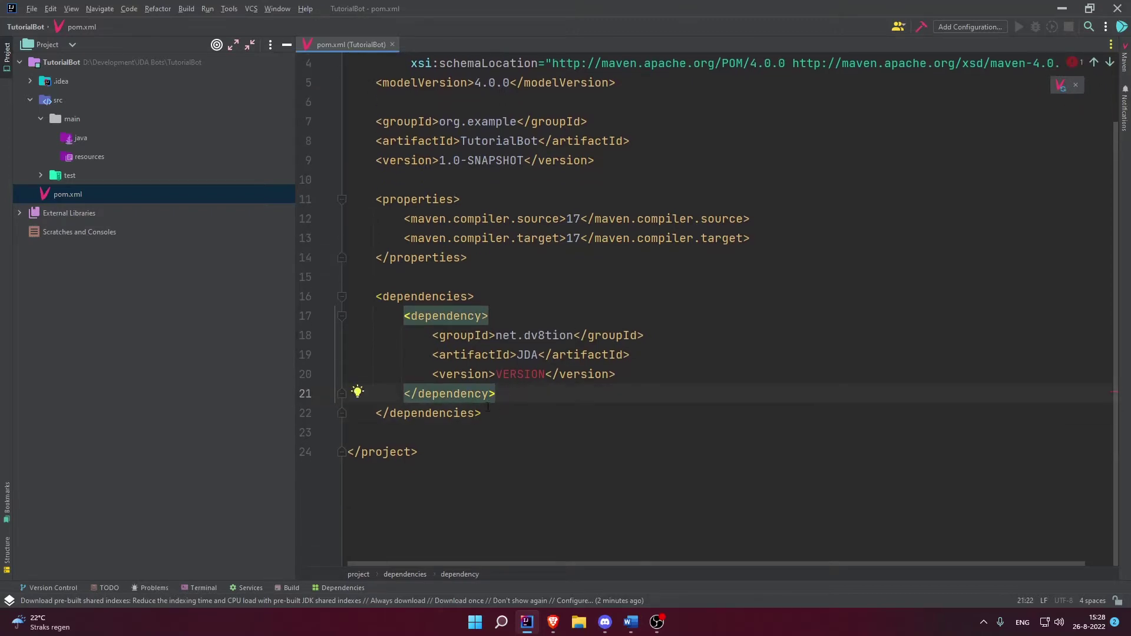
{"action": "left_click_drag", "start_coordinate": [506, 393], "coordinate": [396, 316]}
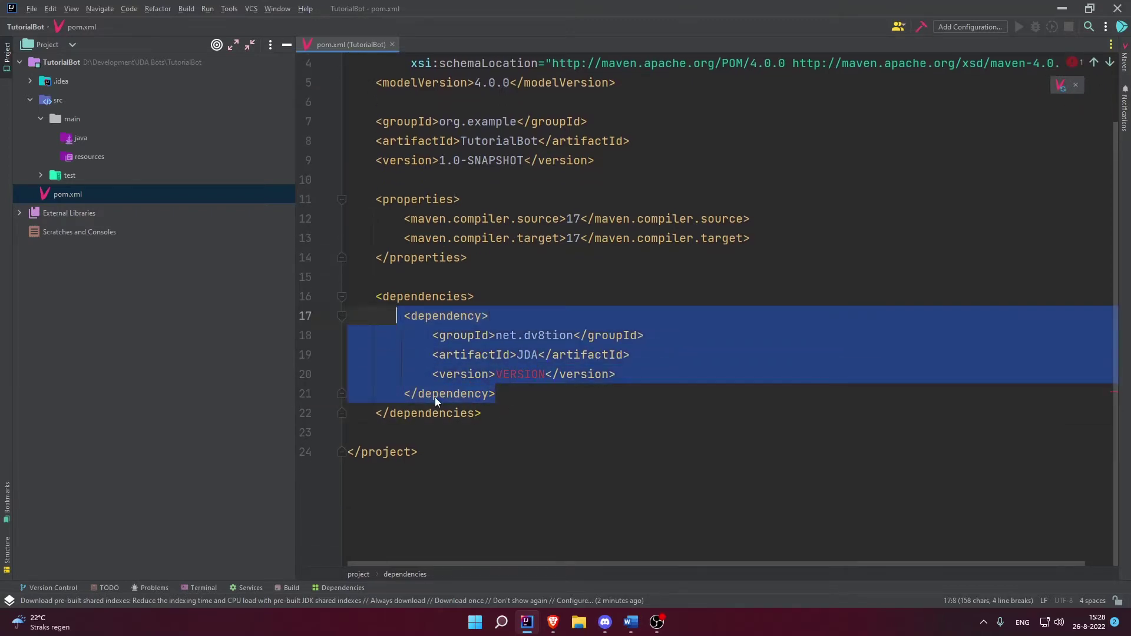
{"action": "mouse_move", "coordinate": [434, 397]}
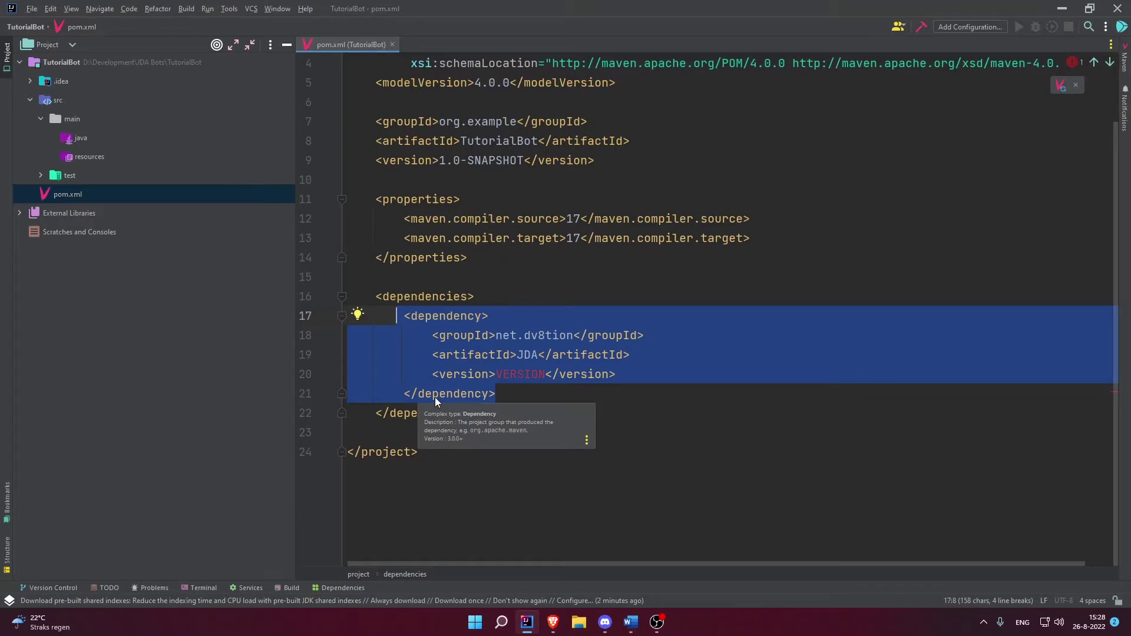
{"action": "key", "text": "Right"}
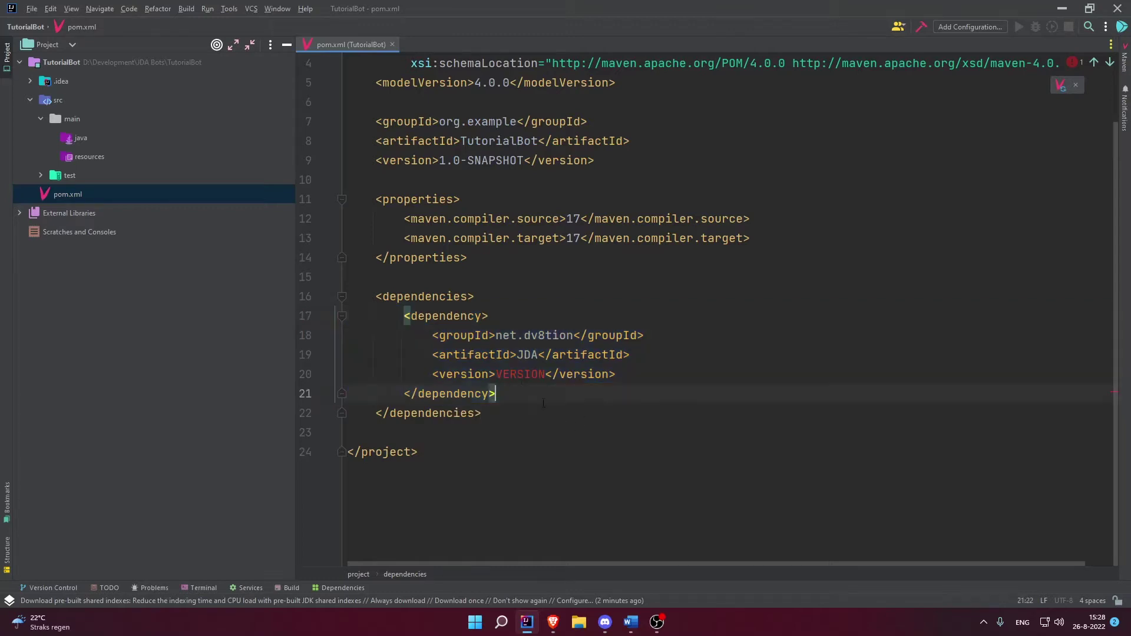
- Clear the JDA dependency's VERSION placeholder, check the release version on GitHub, and set it to 5.0.0-alpha.18
{"action": "double_click", "coordinate": [516, 376]}
{"action": "type", "text": "="}
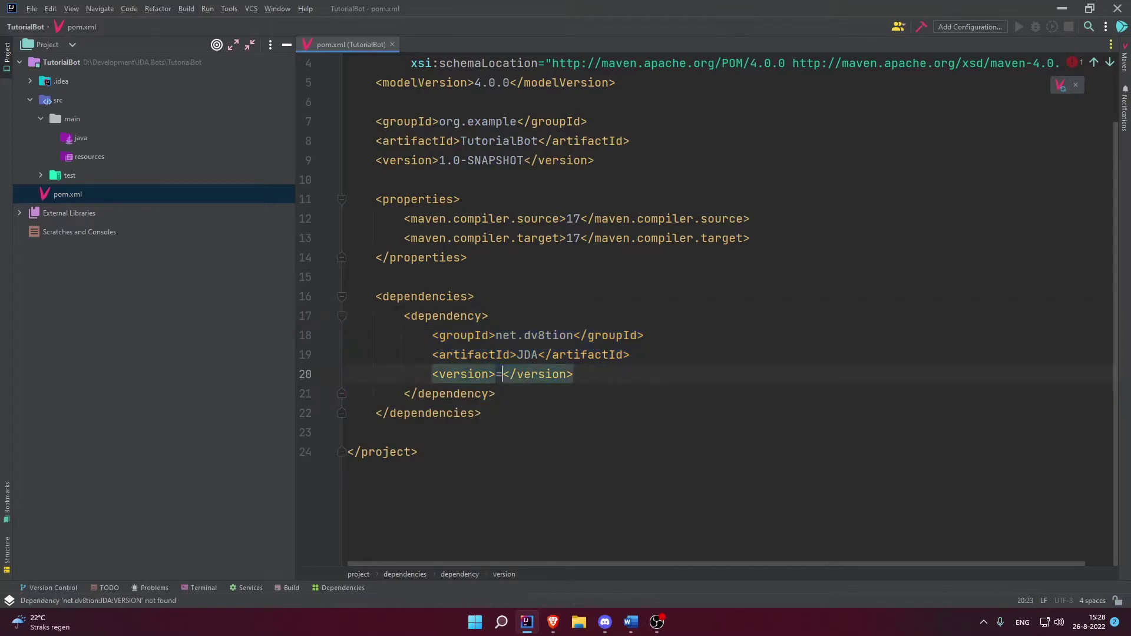
{"action": "key", "text": "BackSpace"}
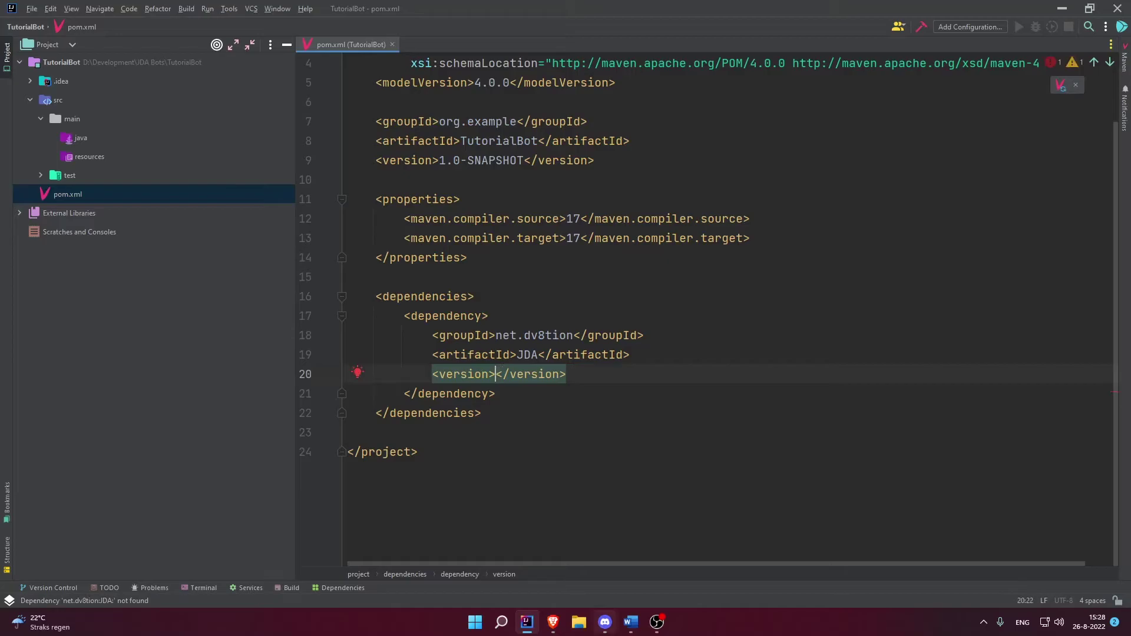
{"action": "left_click", "coordinate": [553, 622]}
{"action": "scroll", "coordinate": [390, 324], "scroll_direction": "up", "scroll_amount": 1}
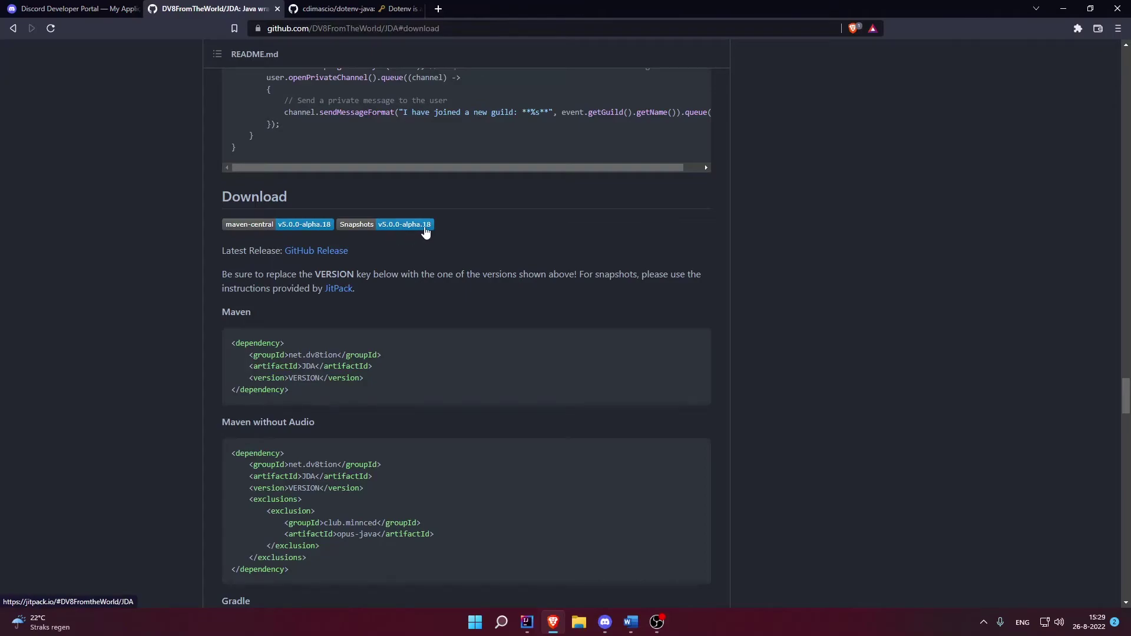
{"action": "left_click", "coordinate": [526, 623]}
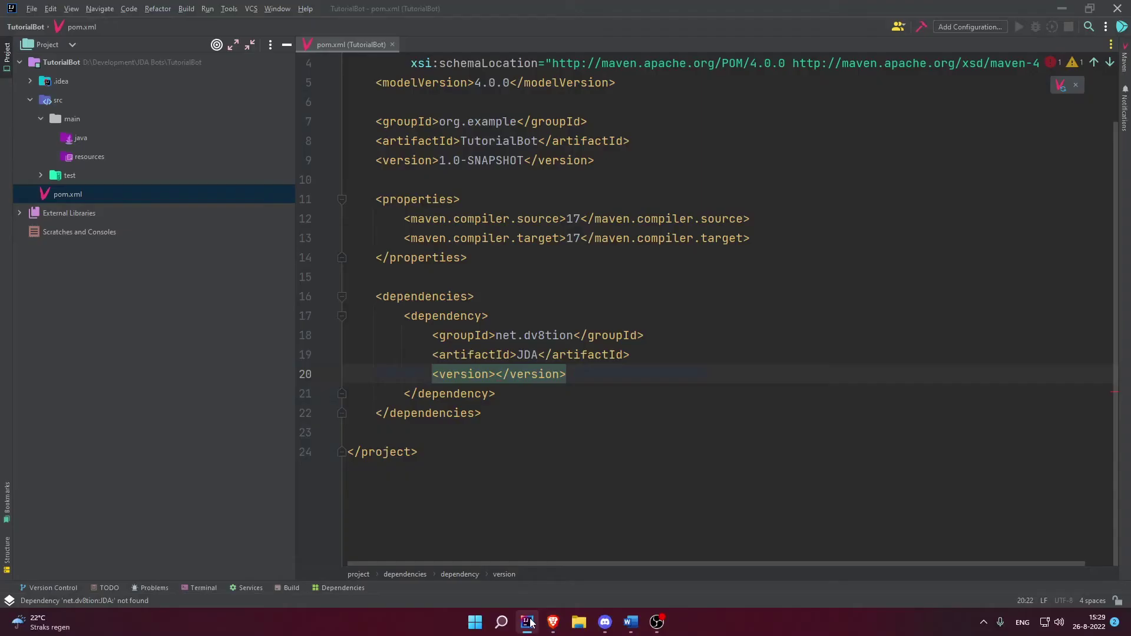
{"action": "key", "text": "ctrl+space"}
{"action": "key", "text": "Return"}
{"action": "left_click", "coordinate": [526, 394]}
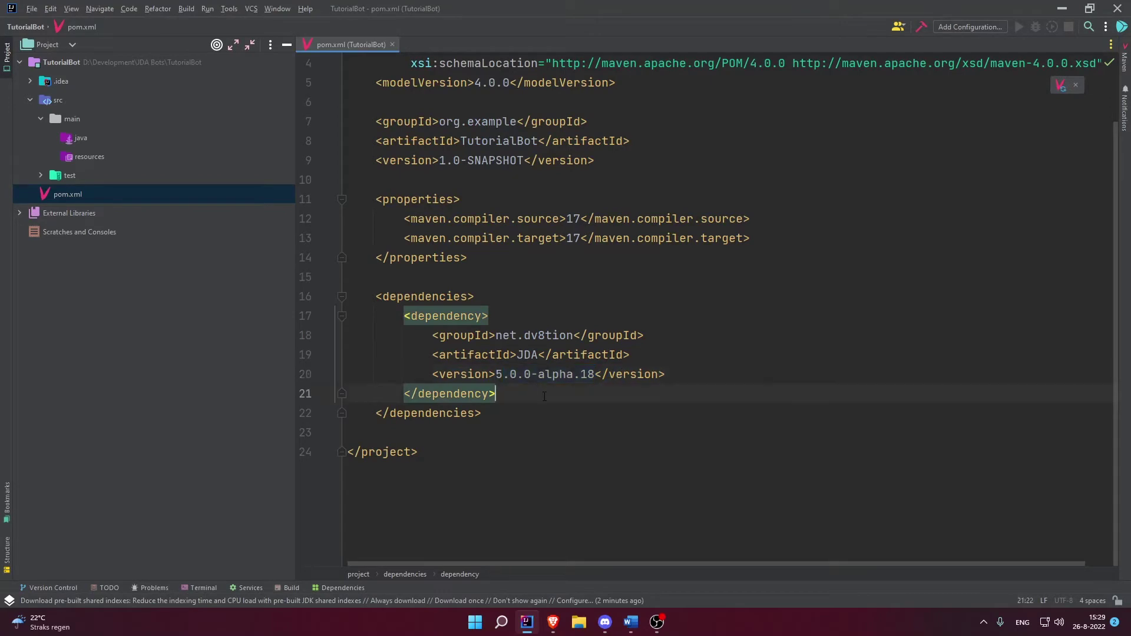
- Examine JDA's Maven and Gradle download snippets in the browser's GitHub README, and return to IntelliJ IDEA
{"action": "left_click", "coordinate": [553, 622]}
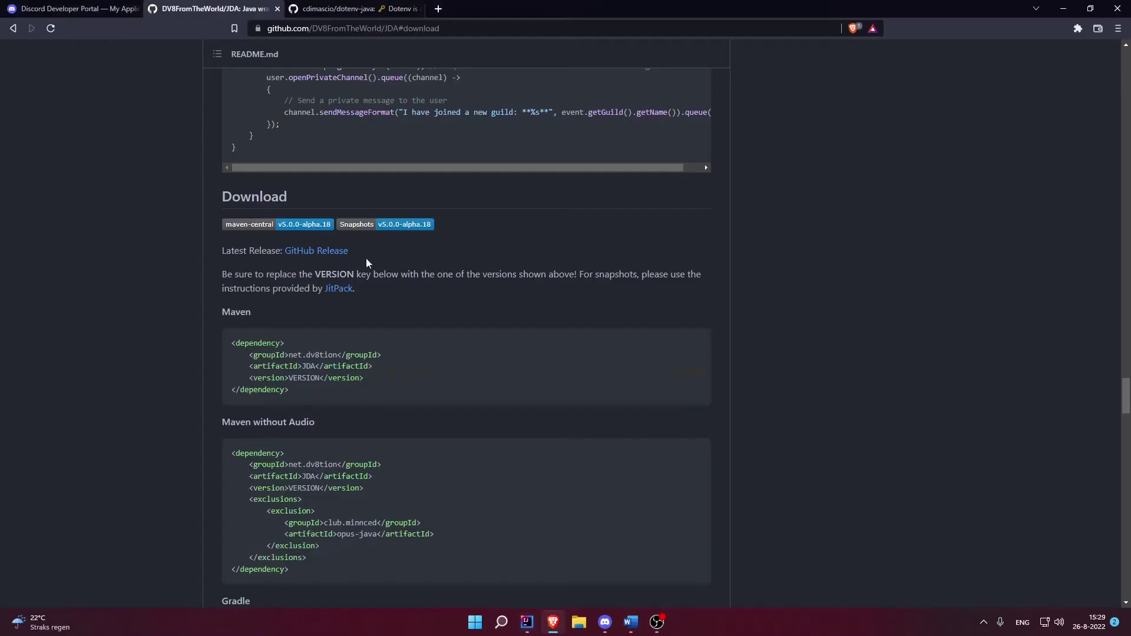
{"action": "scroll", "coordinate": [565, 236], "scroll_direction": "down", "scroll_amount": 4}
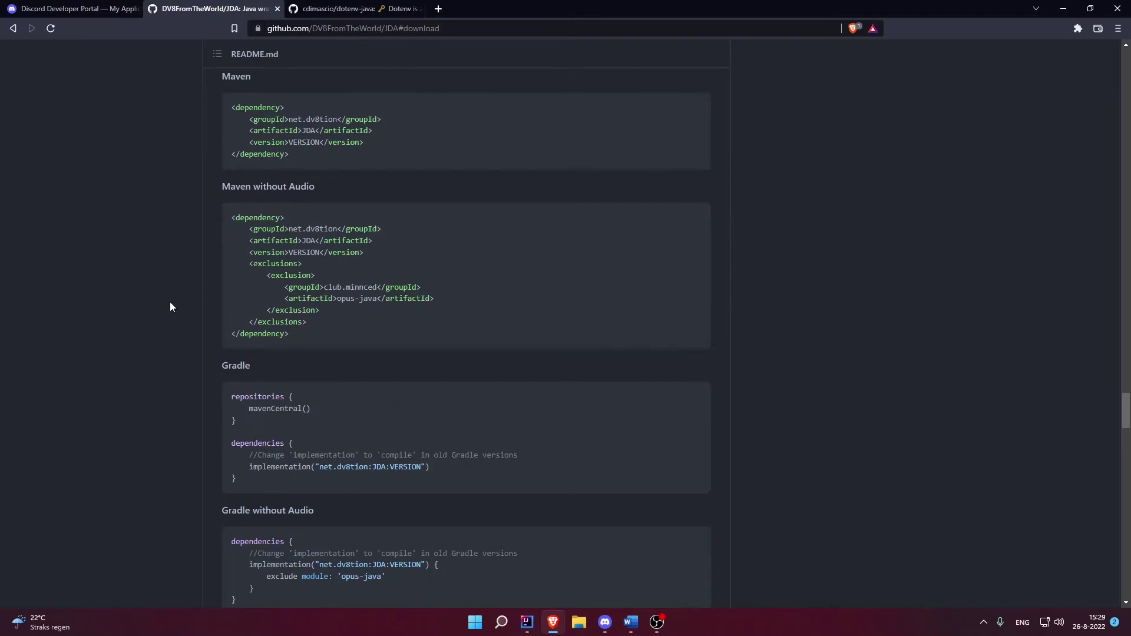
{"action": "scroll", "coordinate": [445, 497], "scroll_direction": "down", "scroll_amount": 1}
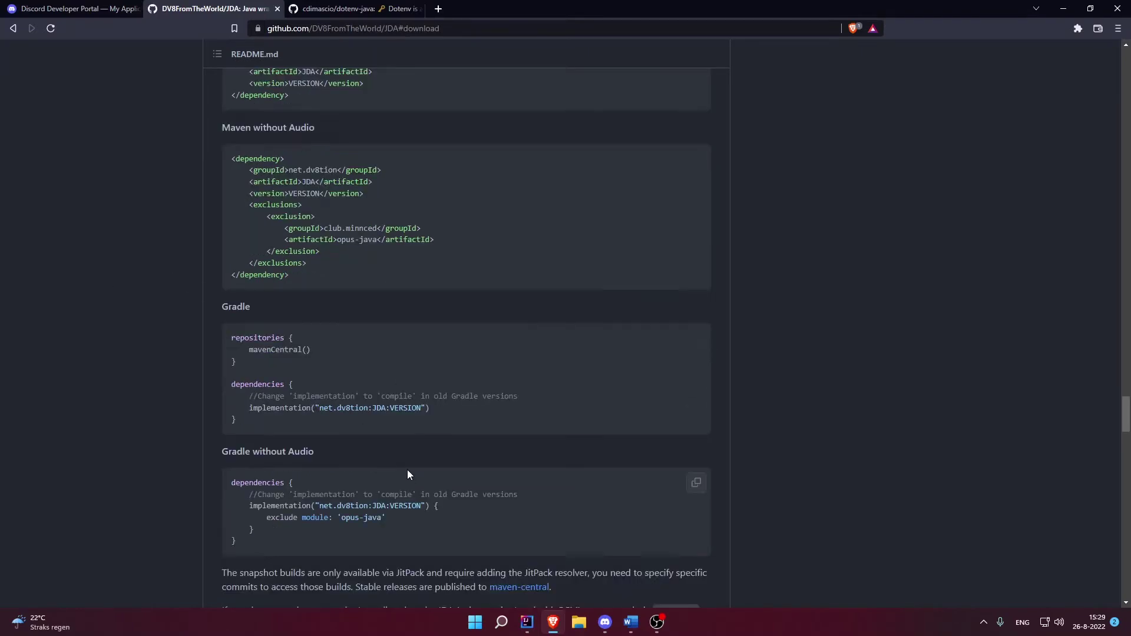
{"action": "double_click", "coordinate": [413, 408]}
{"action": "key", "text": "alt+Tab"}
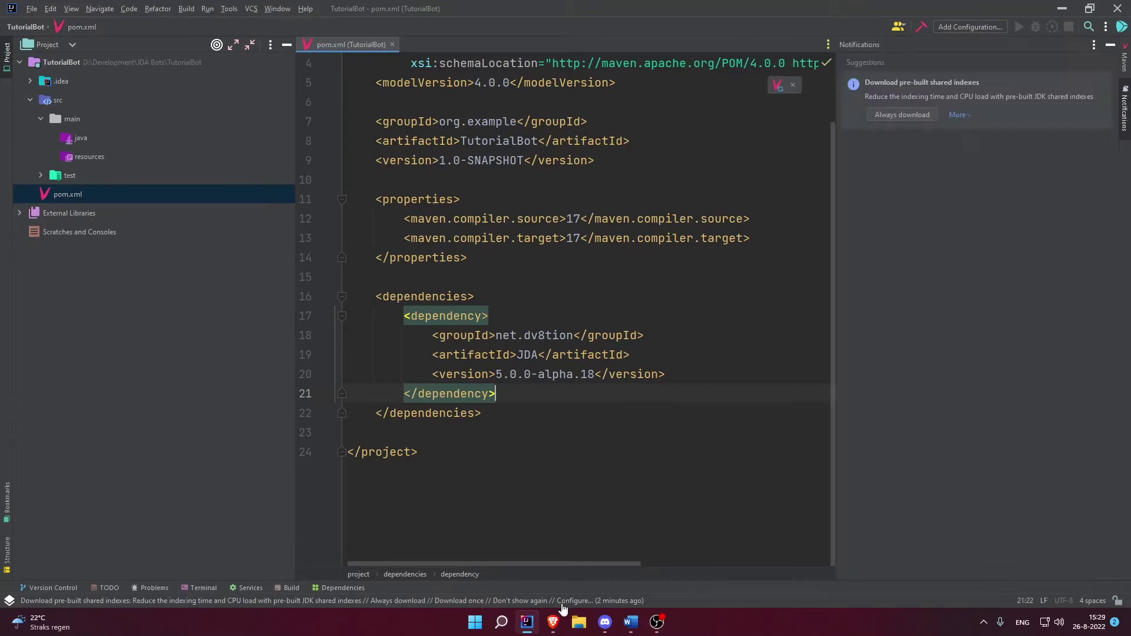
- Open the cdimascio/dotenv-java repository on GitHub in the browser and look over its README introduction
{"action": "left_click", "coordinate": [553, 623]}
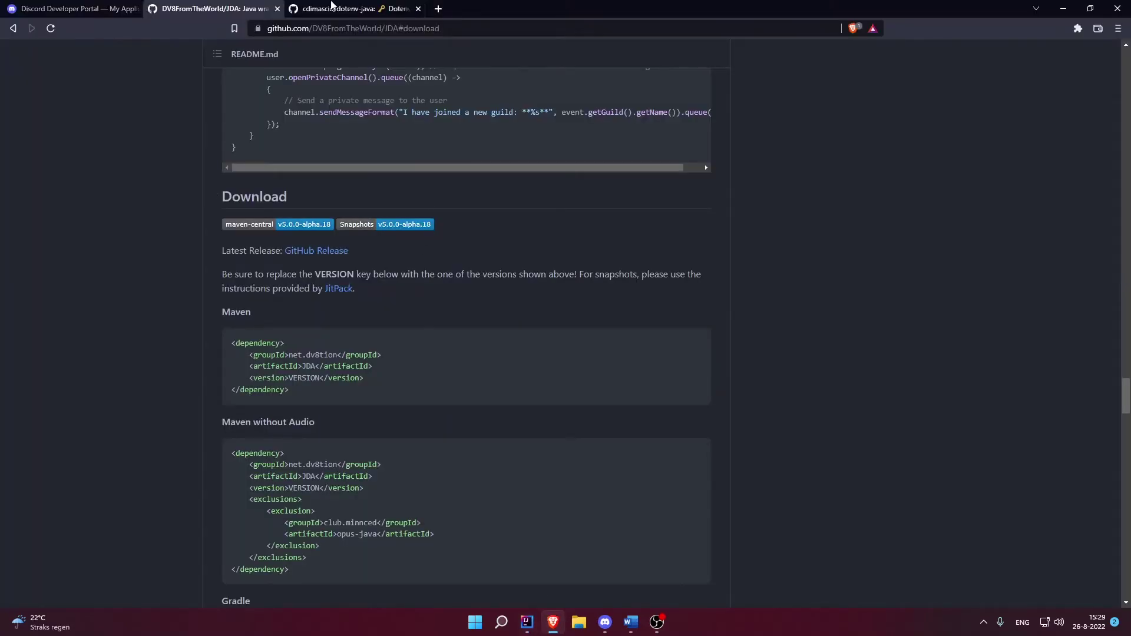
{"action": "left_click", "coordinate": [335, 8]}
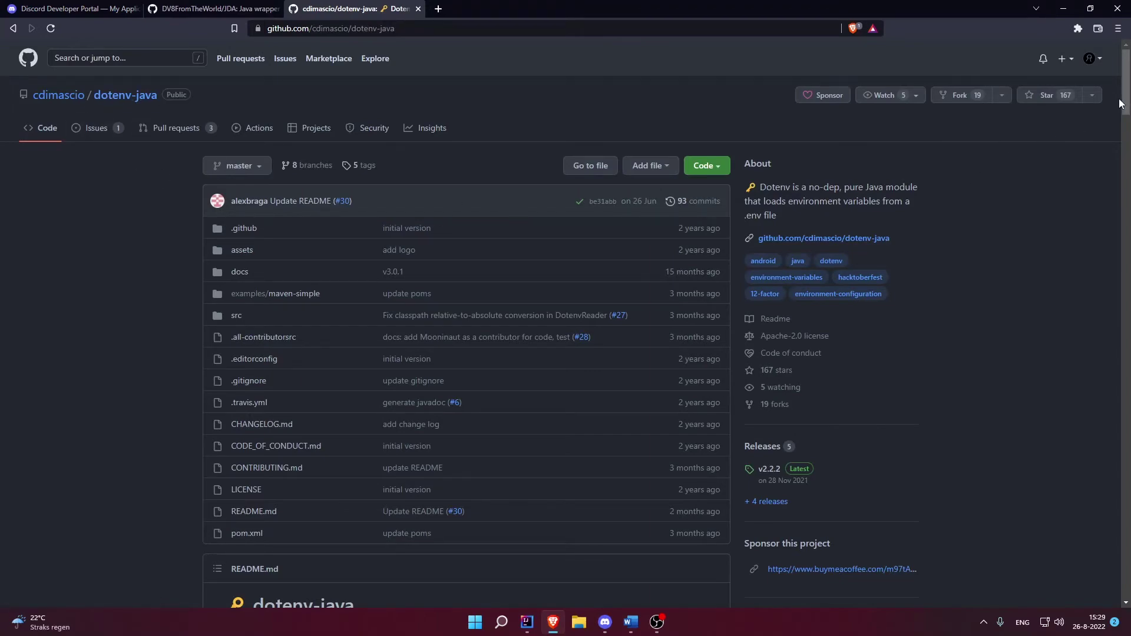
{"action": "left_click_drag", "start_coordinate": [1121, 103], "coordinate": [1121, 142]}
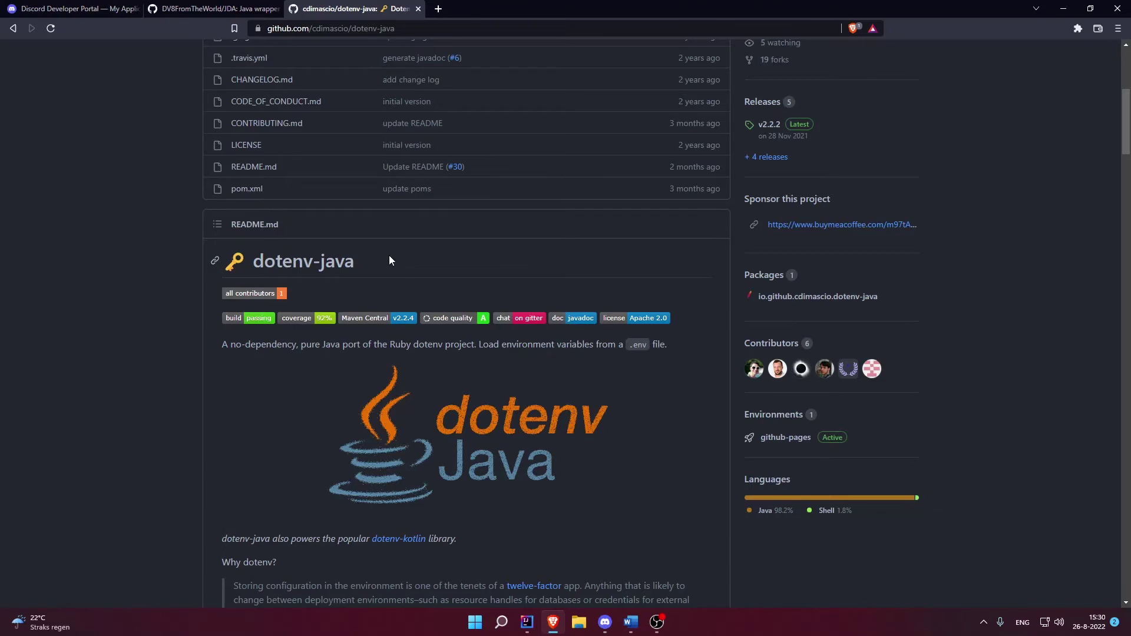
{"action": "scroll", "coordinate": [476, 434], "scroll_direction": "down", "scroll_amount": 1}
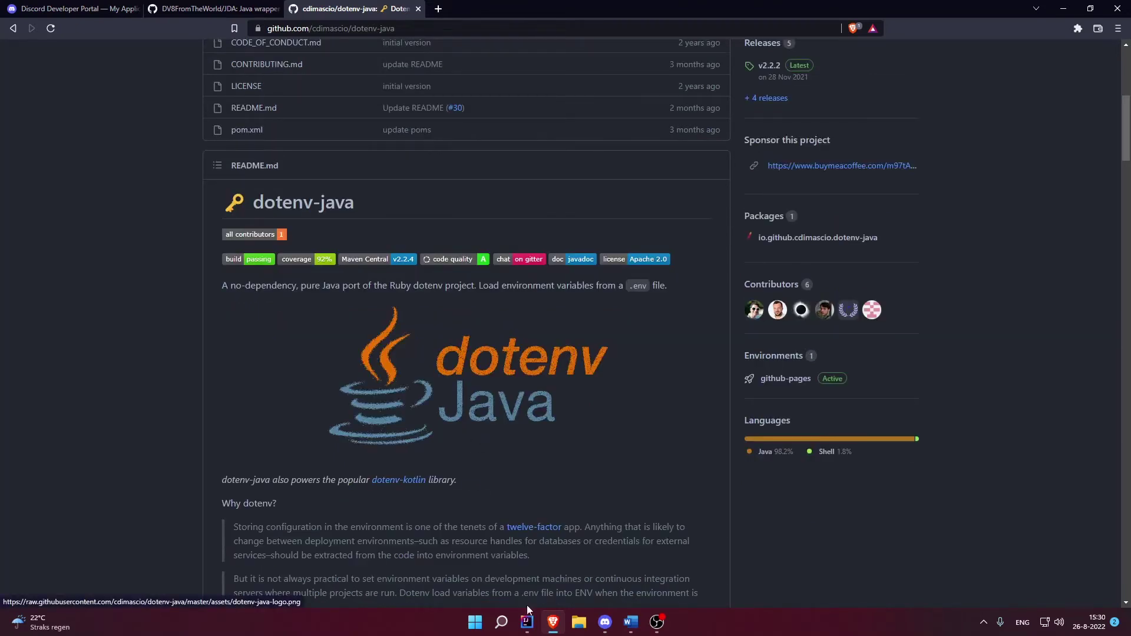
{"action": "left_click", "coordinate": [527, 622]}
{"action": "key", "text": "alt+Tab"}
- Copy the Maven dependency snippet from the dotenv-java README's Install section and return to IntelliJ IDEA
{"action": "scroll", "coordinate": [856, 189], "scroll_direction": "down", "scroll_amount": 3}
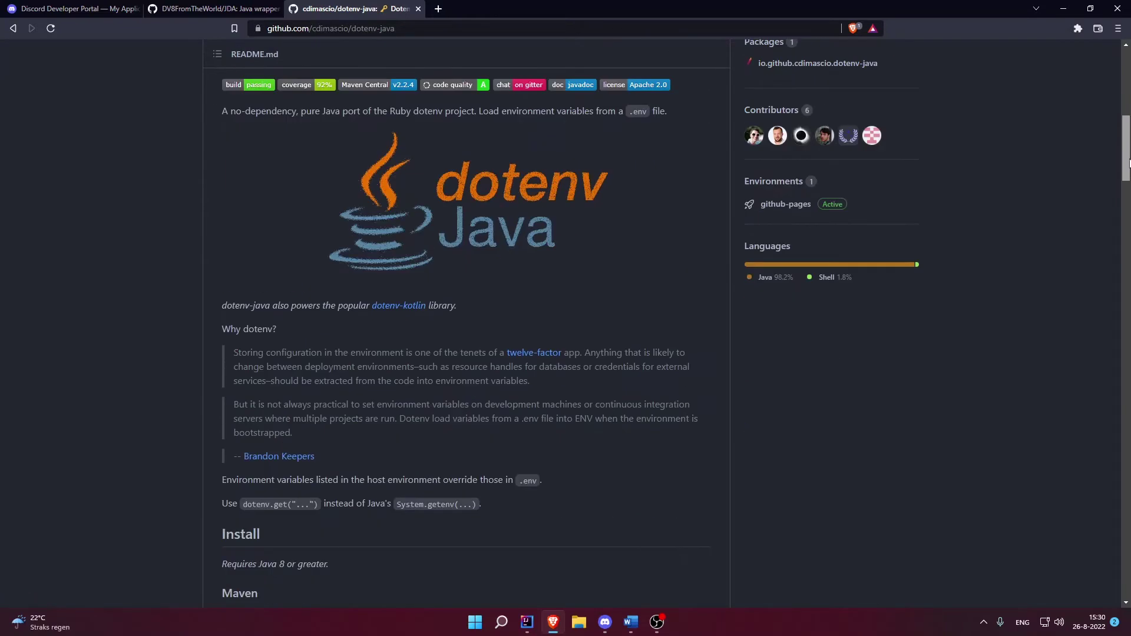
{"action": "scroll", "coordinate": [856, 189], "scroll_direction": "up", "scroll_amount": 3}
{"action": "scroll", "coordinate": [855, 189], "scroll_direction": "down", "scroll_amount": 6}
{"action": "scroll", "coordinate": [625, 271], "scroll_direction": "down", "scroll_amount": 3}
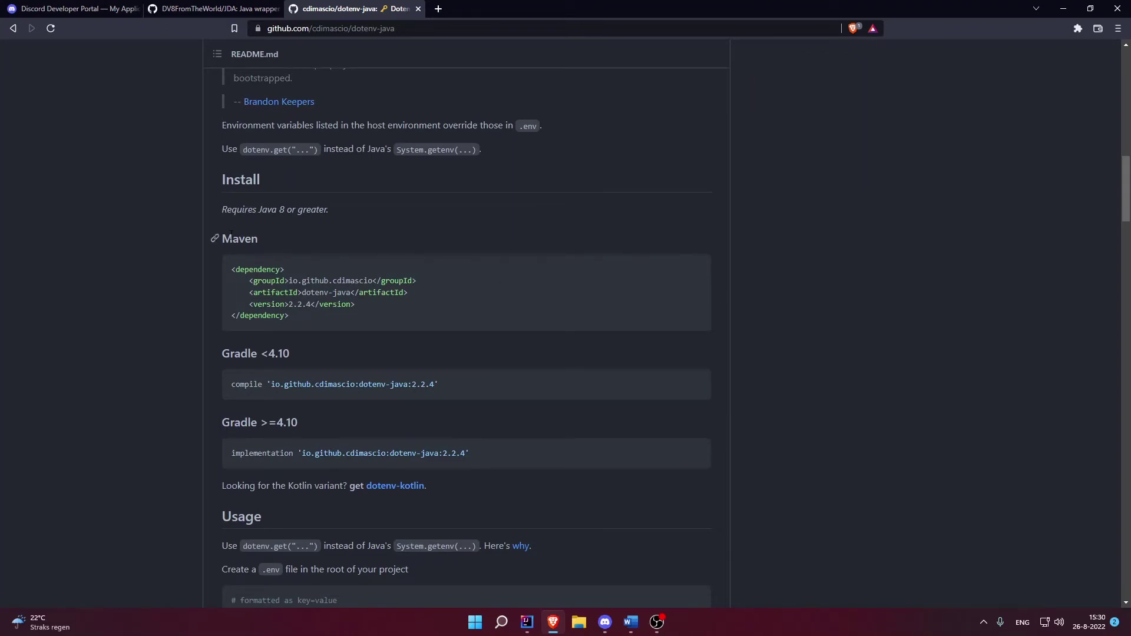
{"action": "left_click_drag", "start_coordinate": [222, 239], "coordinate": [257, 238]}
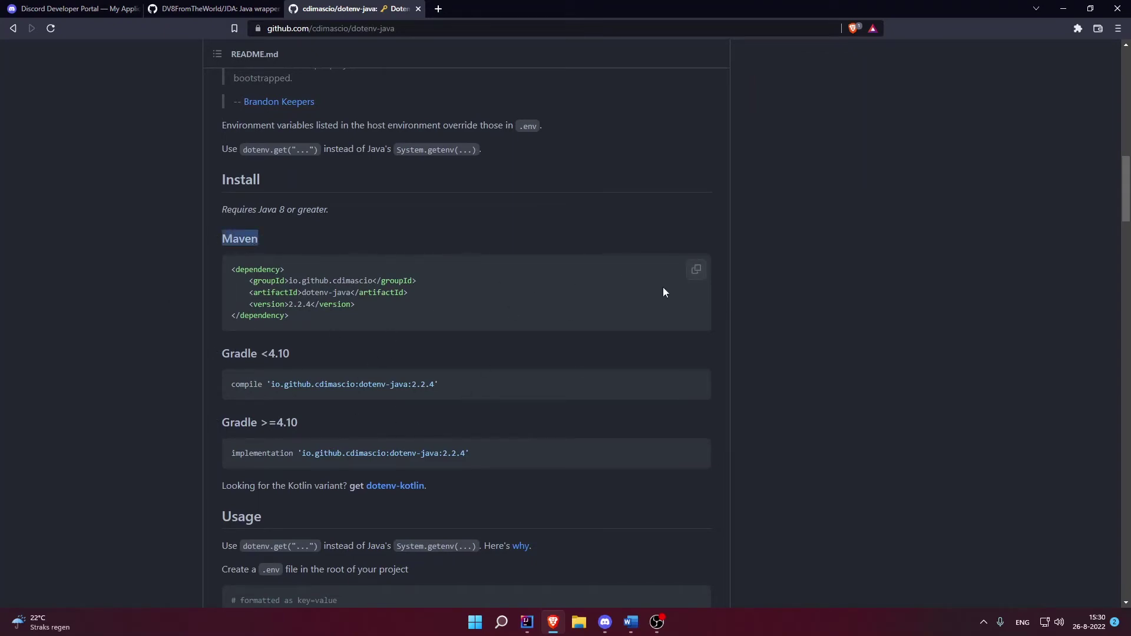
{"action": "left_click", "coordinate": [701, 270]}
{"action": "left_click", "coordinate": [526, 622]}
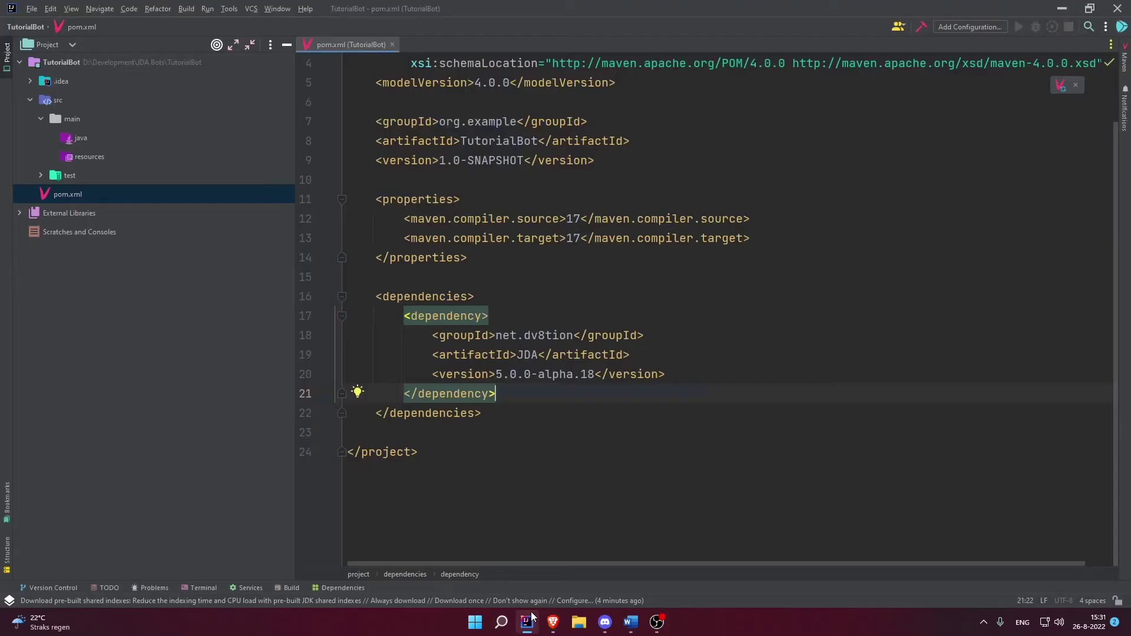
- Paste the copied io.github.cdimascio dotenv-java dependency below the JDA dependency in pom.xml
{"action": "left_click", "coordinate": [509, 401]}
{"action": "key", "text": "Return"}
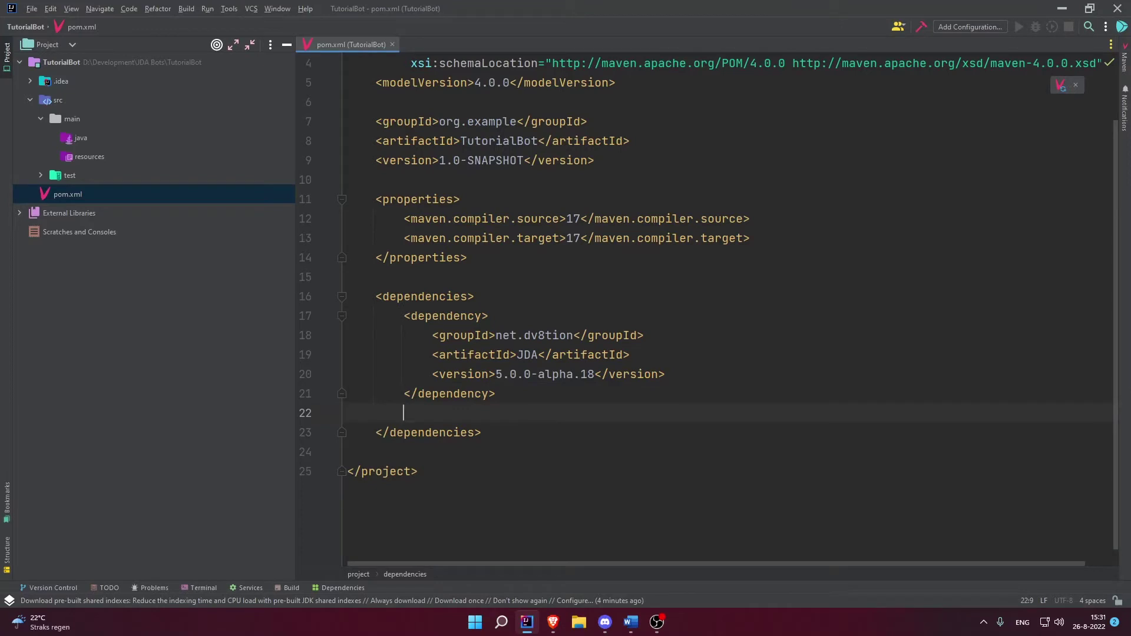
{"action": "key", "text": "ctrl+v"}
{"action": "scroll", "coordinate": [571, 492], "scroll_direction": "down", "scroll_amount": 1}
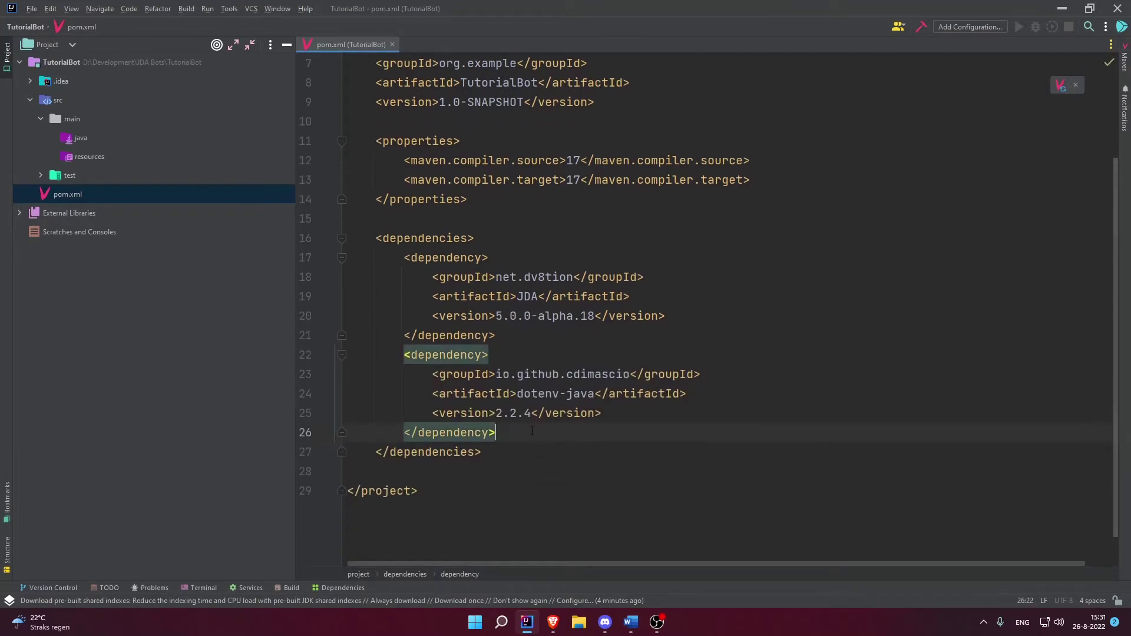
- Review the JDA and dotenv-java entries in the dependencies block of pom.xml
{"action": "key", "text": "ctrl+w"}
{"action": "key", "text": "ctrl+w"}
{"action": "key", "text": "ctrl+w"}
{"action": "key", "text": "ctrl+w"}
{"action": "key", "text": "Escape"}
{"action": "scroll", "coordinate": [648, 403], "scroll_direction": "up", "scroll_amount": 1}
{"action": "double_click", "coordinate": [525, 356]}
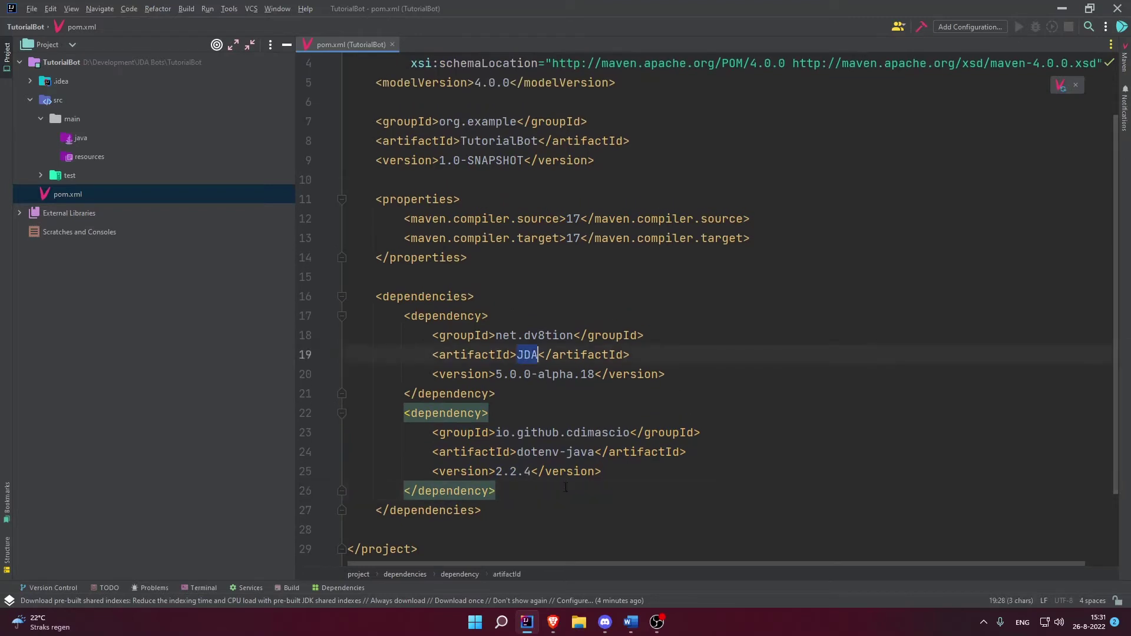
{"action": "double_click", "coordinate": [538, 451]}
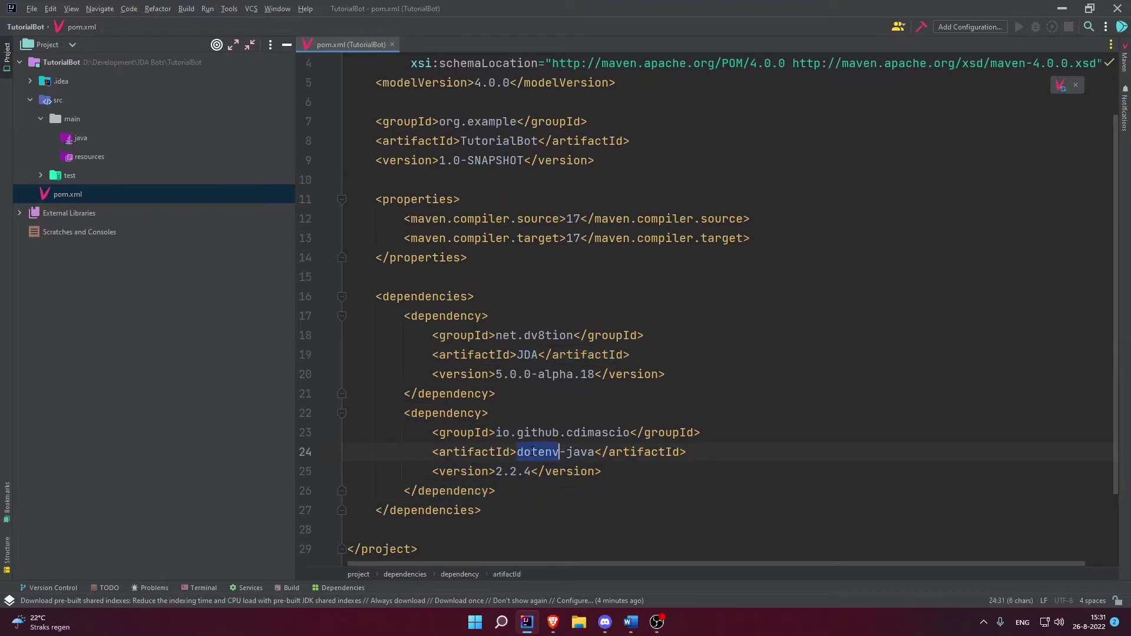
{"action": "left_click", "coordinate": [570, 391]}
- Load the Maven changes into the project and dismiss the pre-built shared indexes notification
{"action": "scroll", "coordinate": [570, 390], "scroll_direction": "down", "scroll_amount": 1}
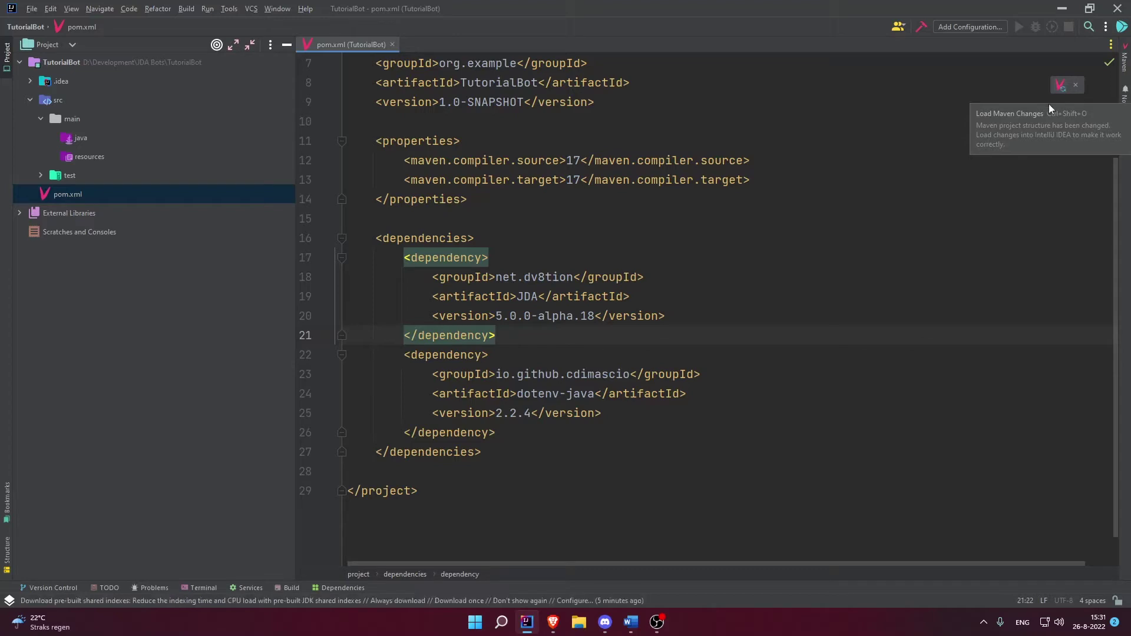
{"action": "left_click", "coordinate": [1063, 86]}
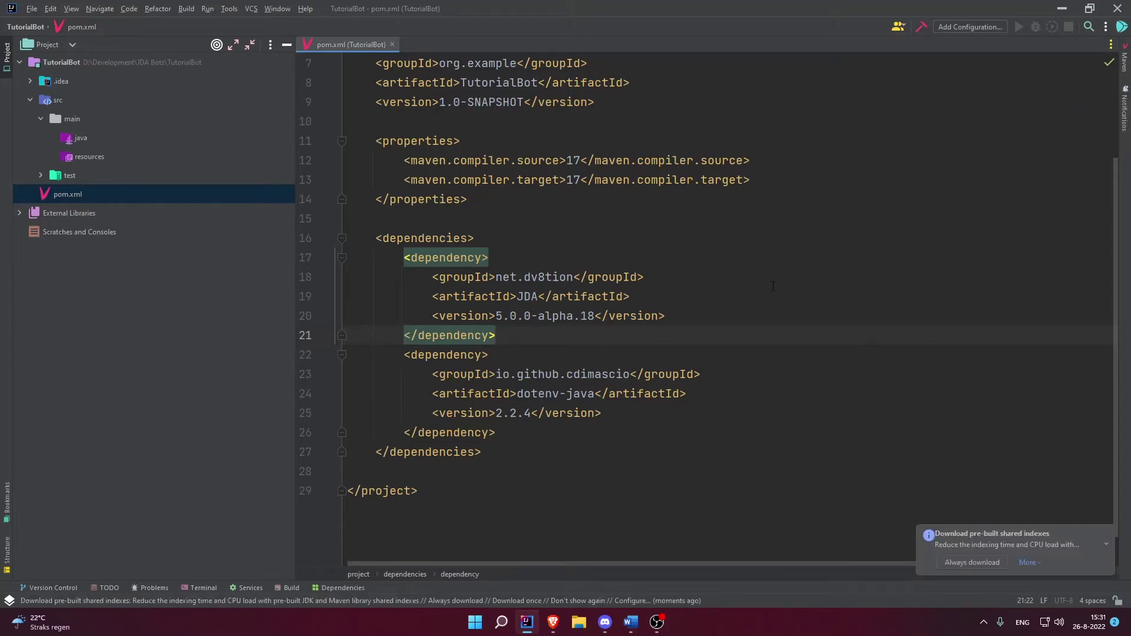
{"action": "left_click", "coordinate": [1106, 534]}
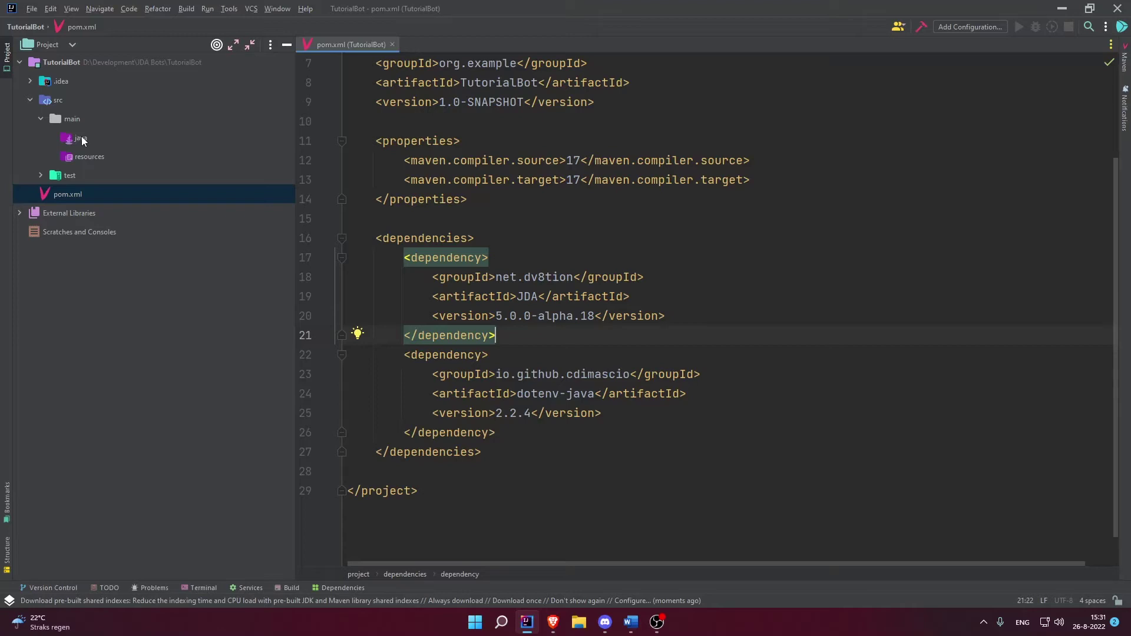
- Create a new file named .env in the TutorialBot project root
{"action": "left_click", "coordinate": [52, 62]}
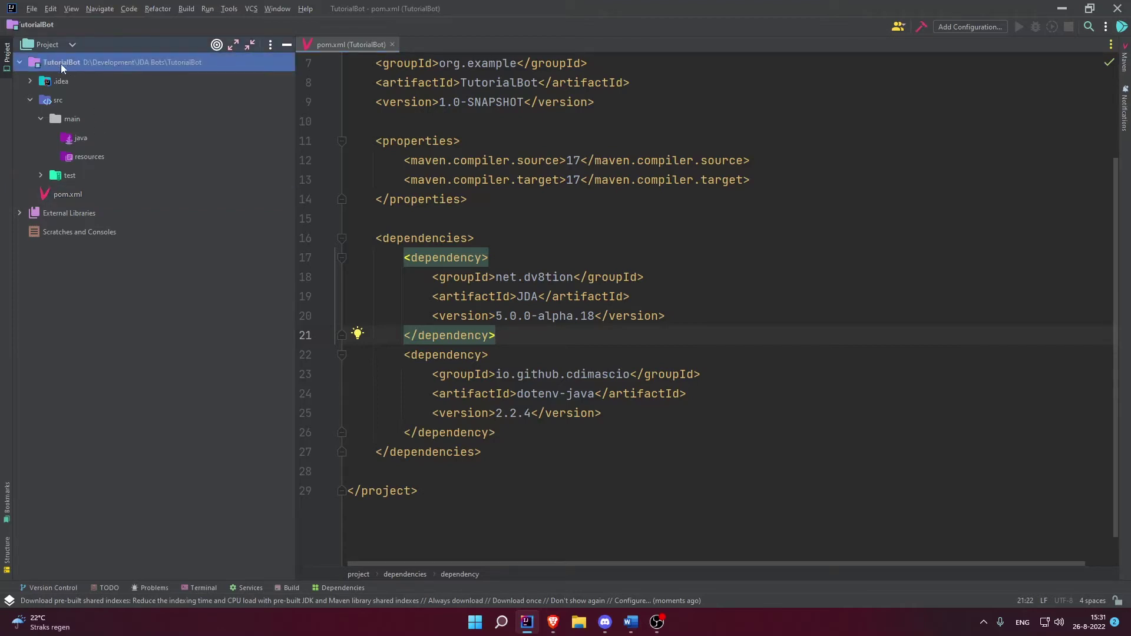
{"action": "right_click", "coordinate": [55, 61]}
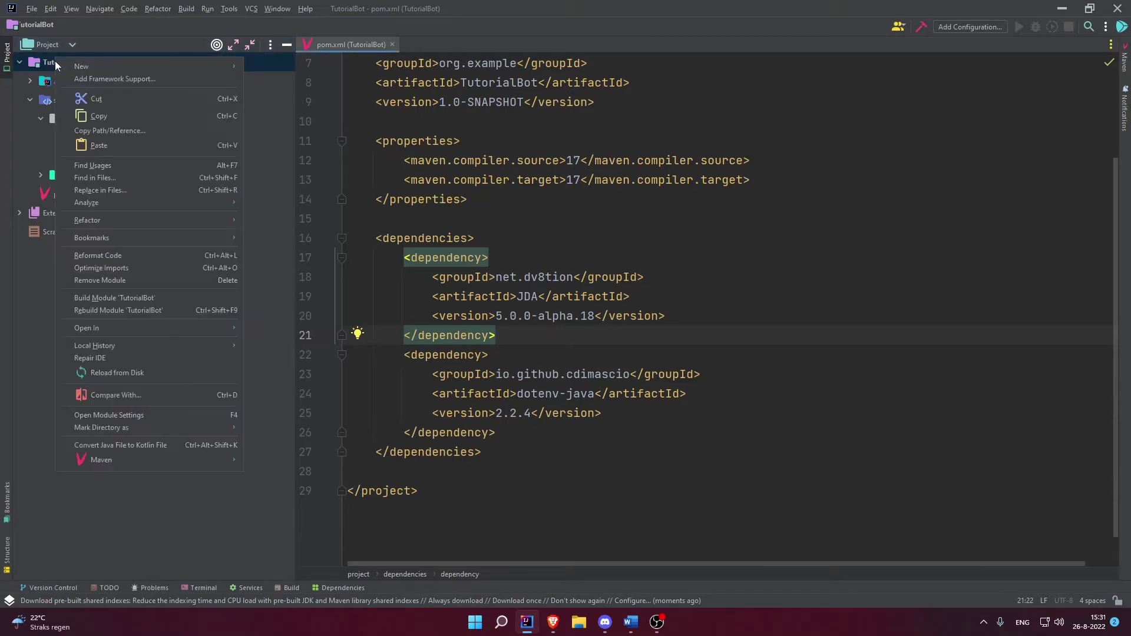
{"action": "mouse_move", "coordinate": [90, 69]}
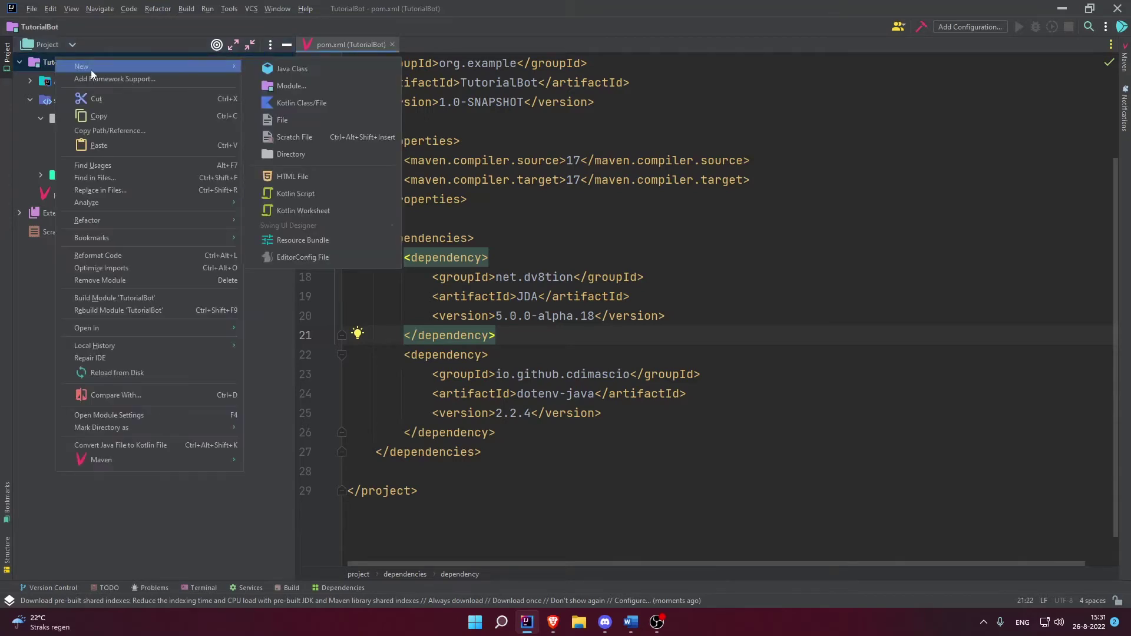
{"action": "left_click", "coordinate": [293, 113]}
{"action": "type", "text": ".env"}
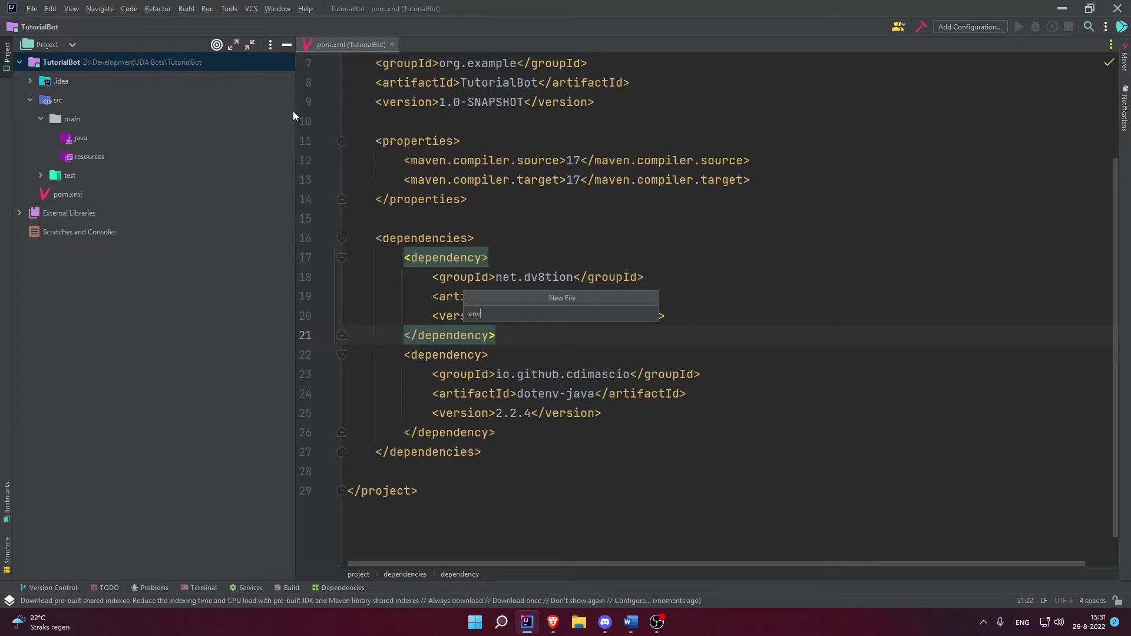
{"action": "key", "text": "Return"}
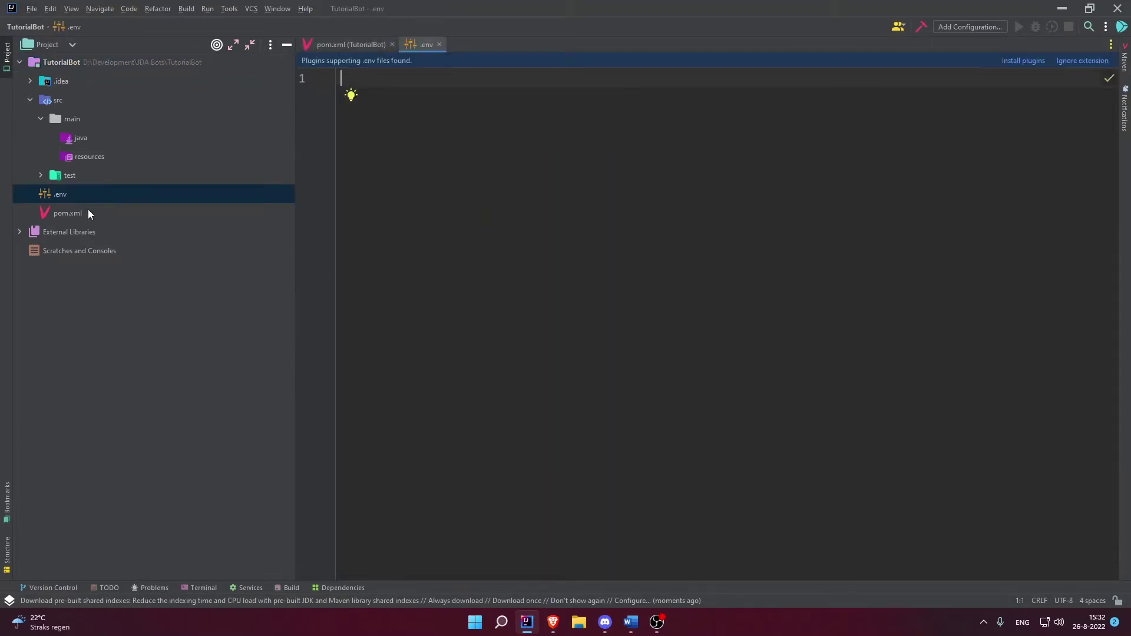
- Compare the dependencies in pom.xml with the empty .env file
{"action": "left_click", "coordinate": [364, 42]}
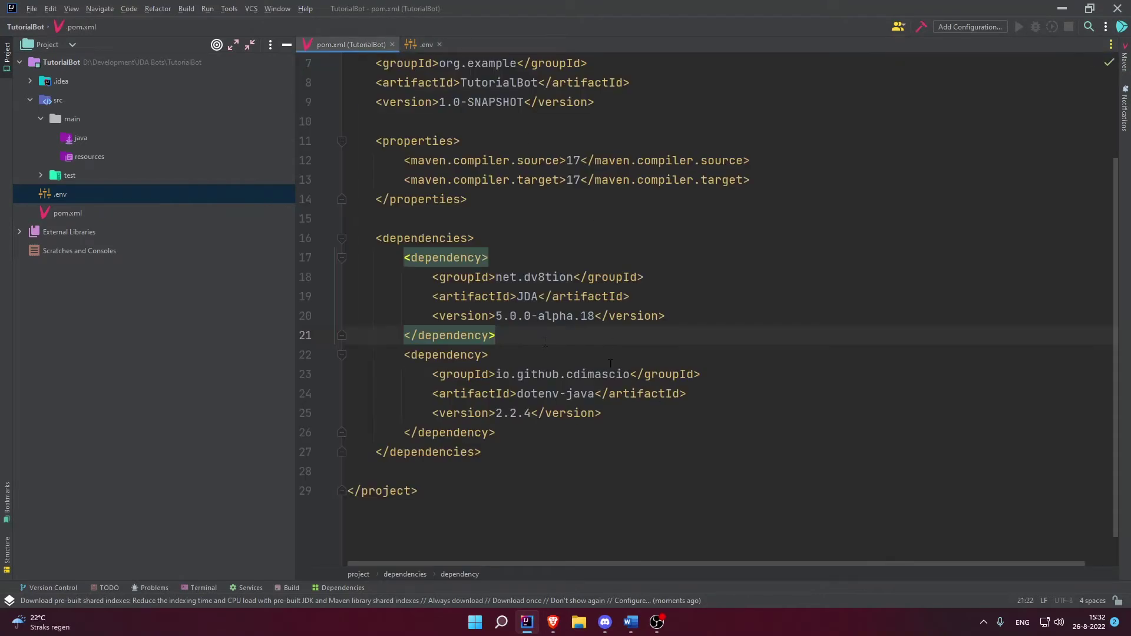
{"action": "left_click", "coordinate": [507, 296]}
{"action": "double_click", "coordinate": [538, 393]}
{"action": "left_click", "coordinate": [423, 45]}
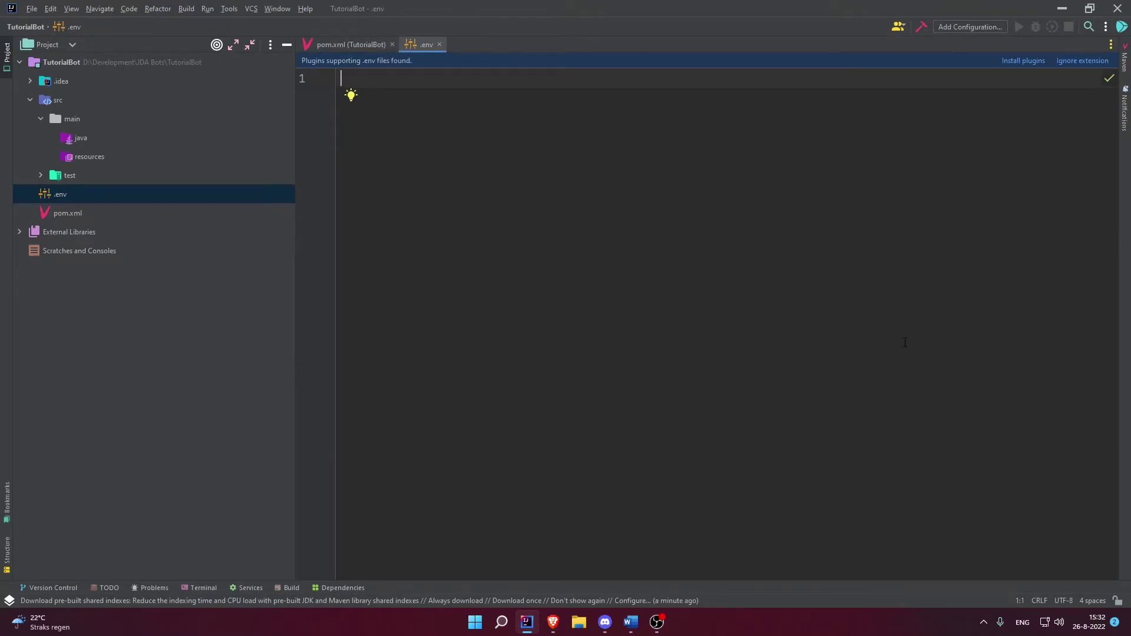
{"action": "left_click", "coordinate": [371, 45]}
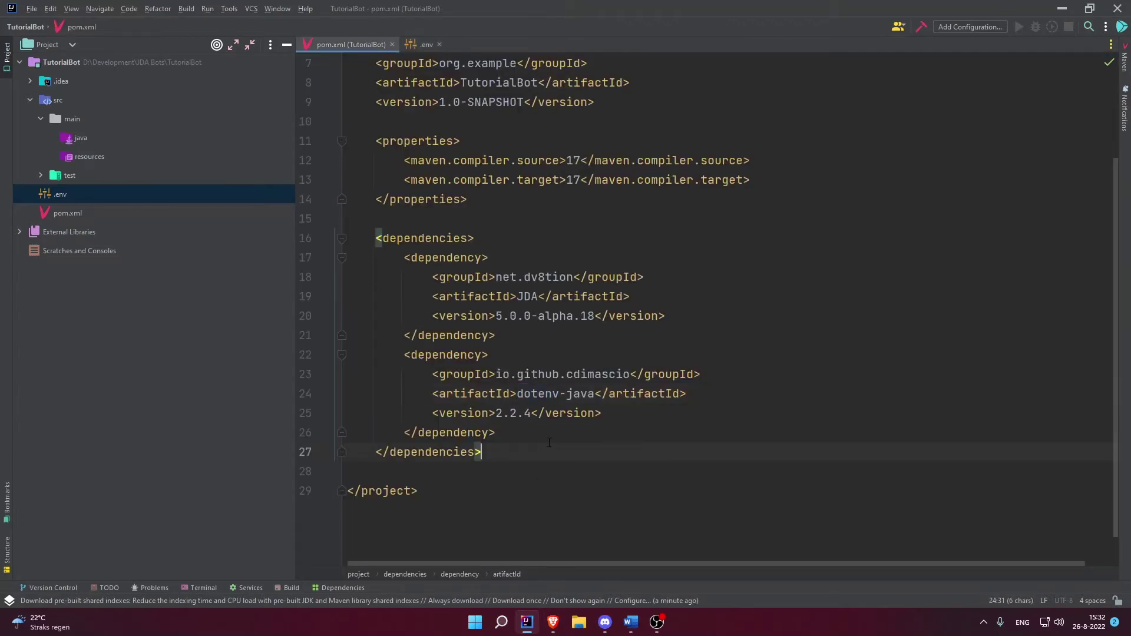
- Start a TOKEN= entry on the first line of the .env file
{"action": "left_click", "coordinate": [424, 44]}
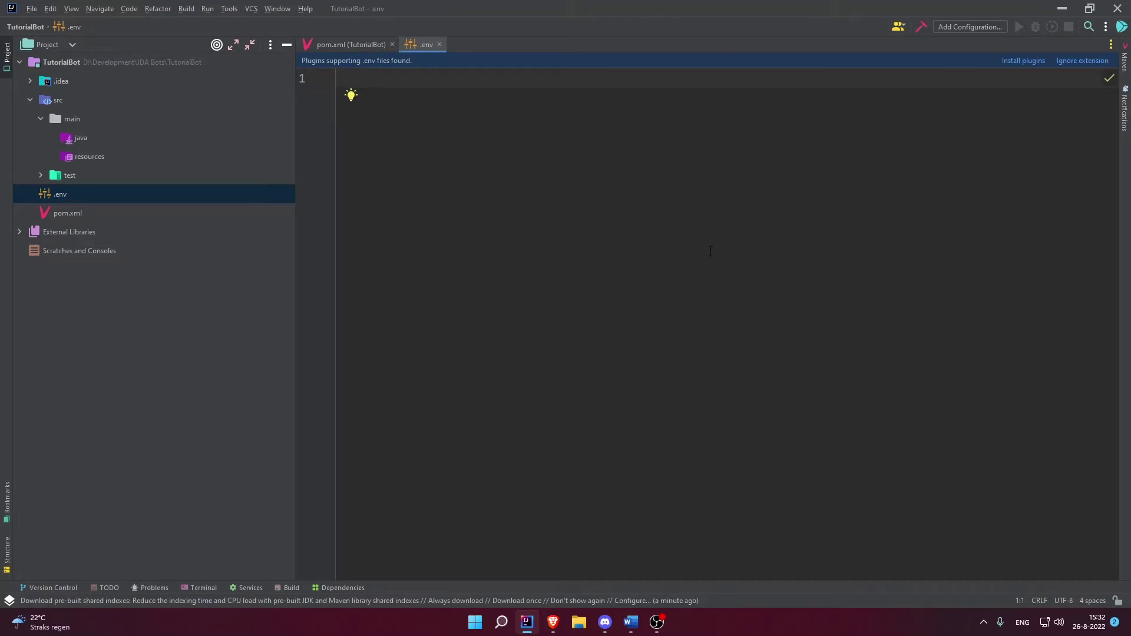
{"action": "type", "text": "TOKEN="}
- Switch to the Discord Developer Portal in the browser and locate the token section of TutorialBot's Bot settings
{"action": "left_click", "coordinate": [552, 622]}
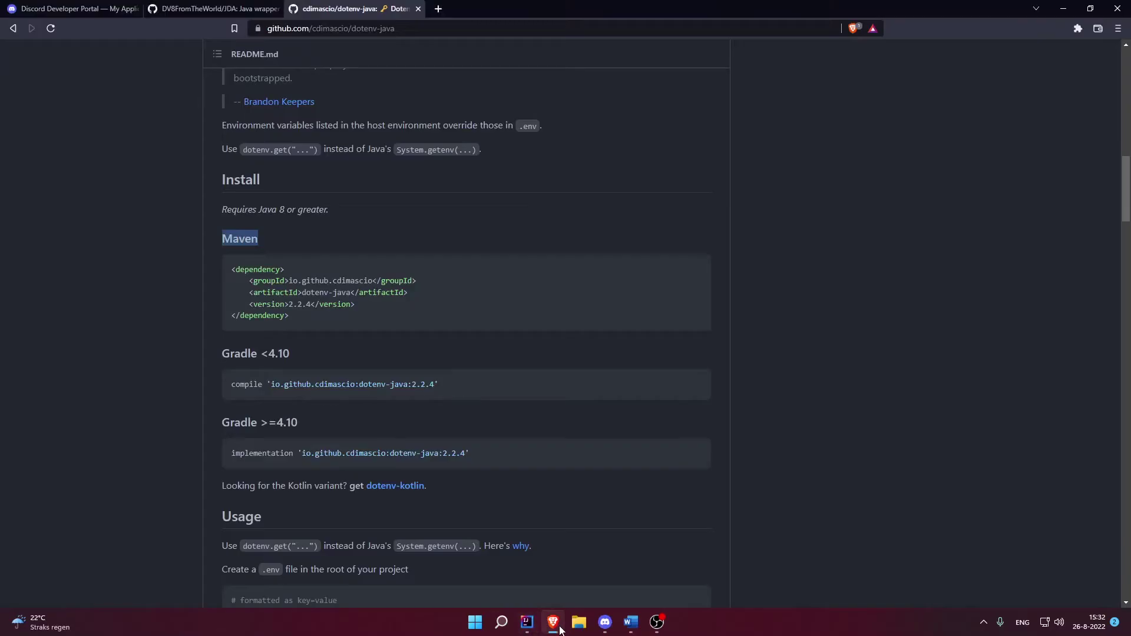
{"action": "left_click", "coordinate": [115, 9]}
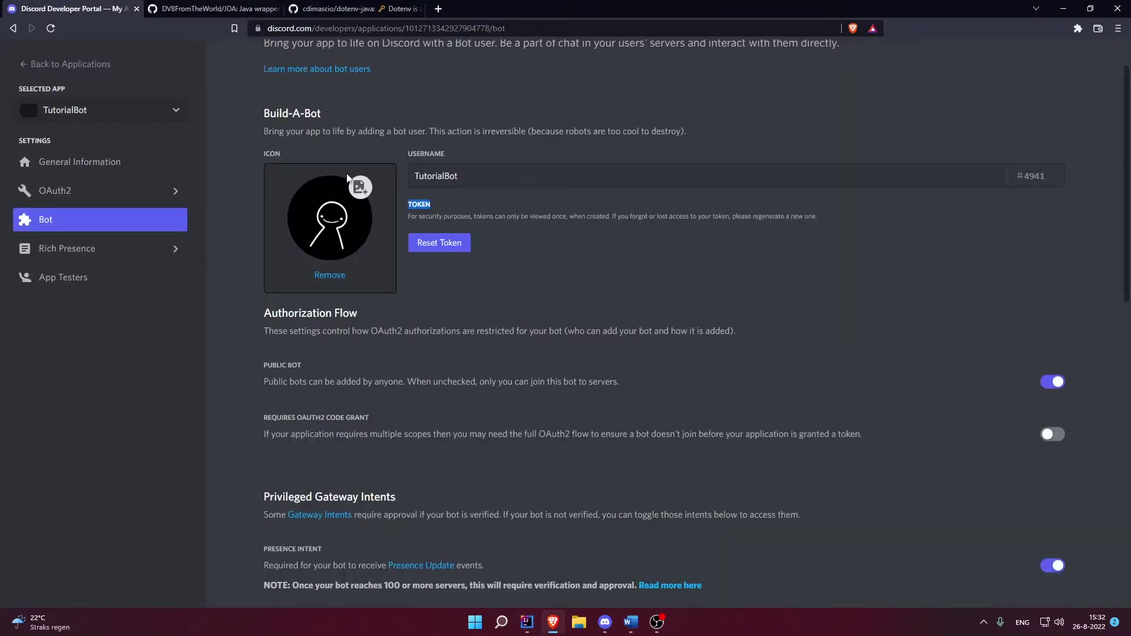
{"action": "left_click", "coordinate": [460, 288]}
{"action": "left_click_drag", "start_coordinate": [412, 204], "coordinate": [432, 203]}
{"action": "left_click", "coordinate": [498, 269]}
{"action": "left_click_drag", "start_coordinate": [498, 270], "coordinate": [458, 300]}
- Reset TutorialBot's token, authorise it with the two-factor authentication code, and copy the generated bot token
{"action": "left_click", "coordinate": [414, 247]}
{"action": "left_click", "coordinate": [654, 361]}
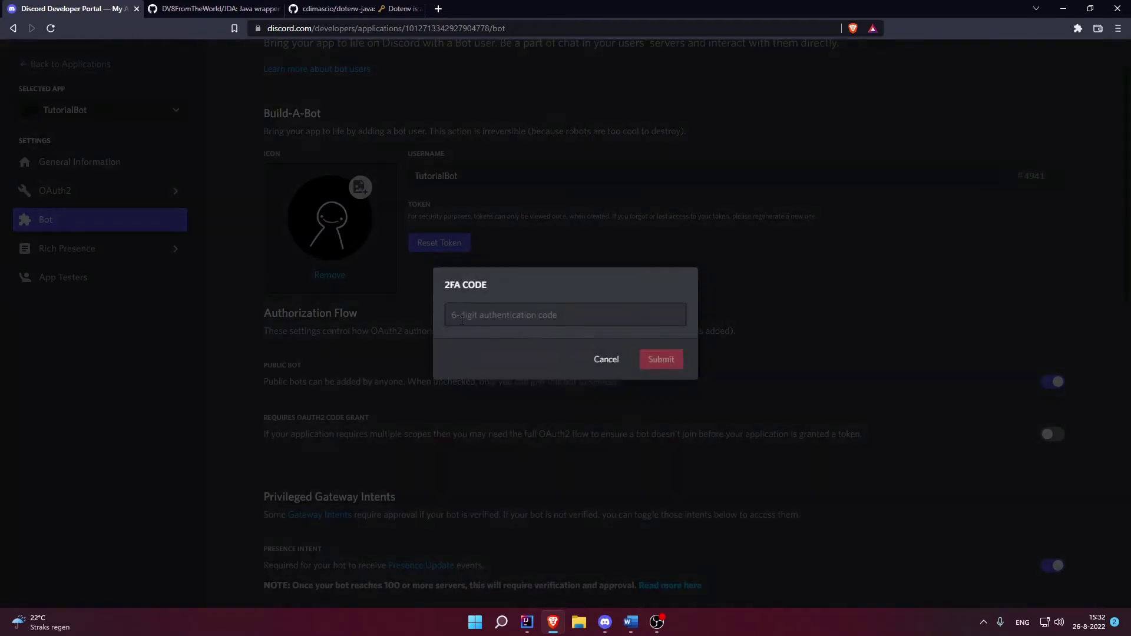
{"action": "left_click", "coordinate": [462, 318]}
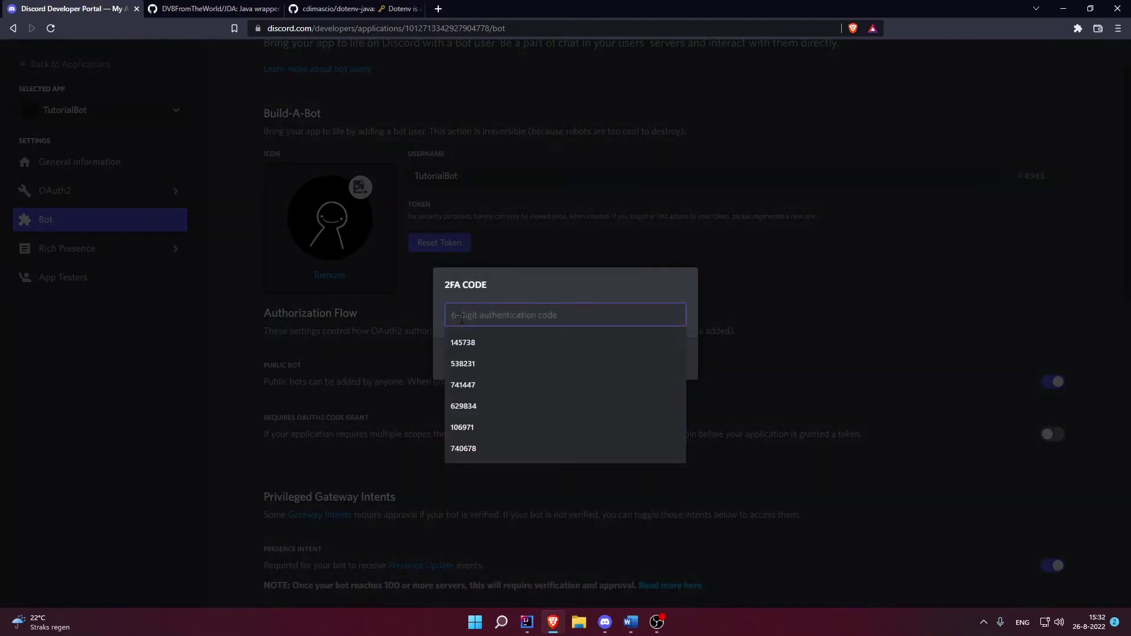
{"action": "left_click", "coordinate": [613, 343]}
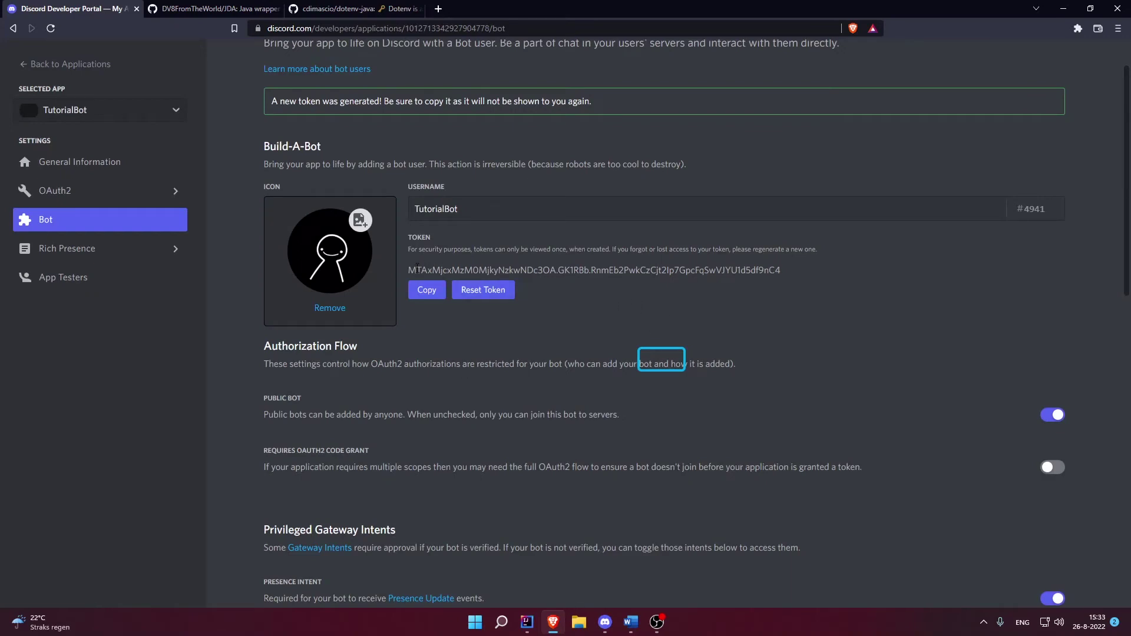
{"action": "left_click_drag", "start_coordinate": [409, 270], "coordinate": [791, 267]}
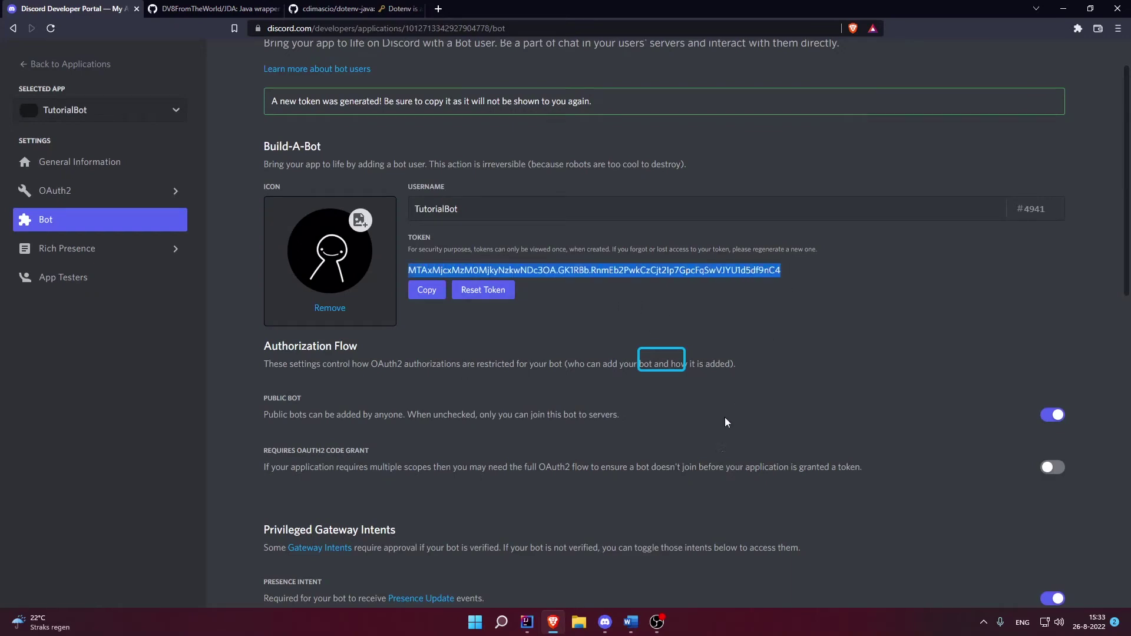
{"action": "left_click", "coordinate": [426, 290]}
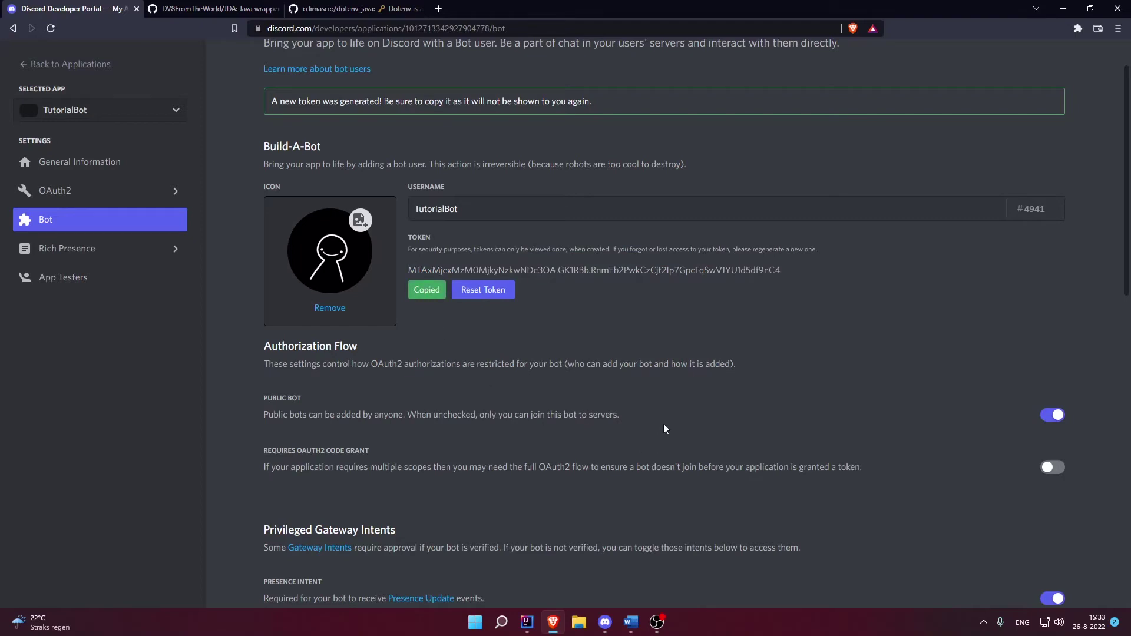
{"action": "left_click_drag", "start_coordinate": [410, 271], "coordinate": [784, 277]}
{"action": "left_click", "coordinate": [723, 293]}
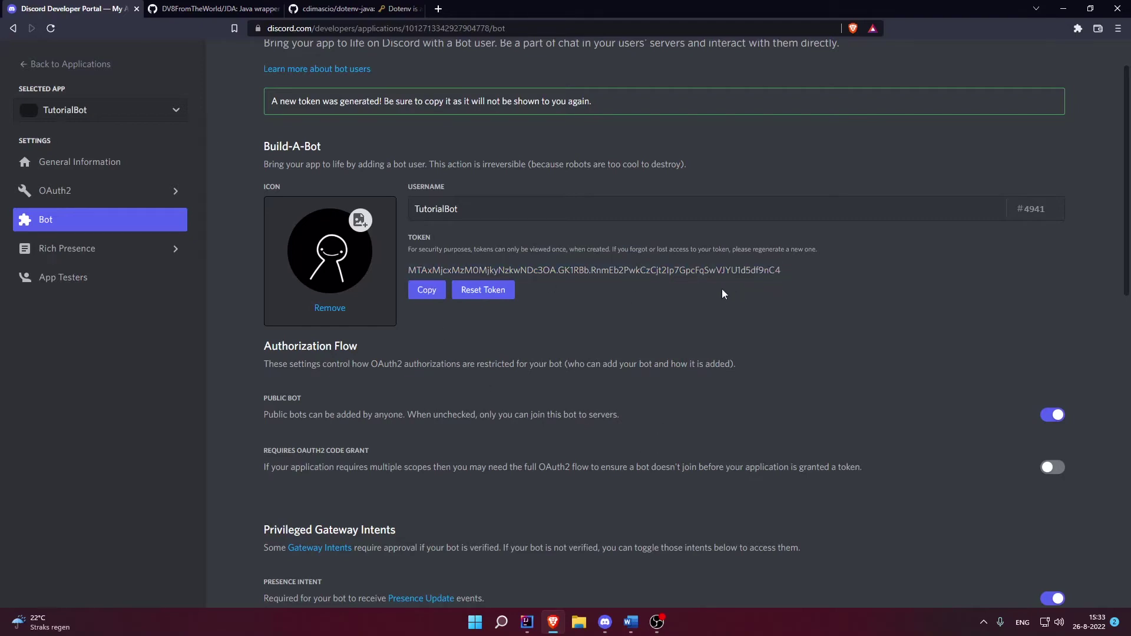
{"action": "double_click", "coordinate": [646, 271]}
{"action": "left_click", "coordinate": [631, 290]}
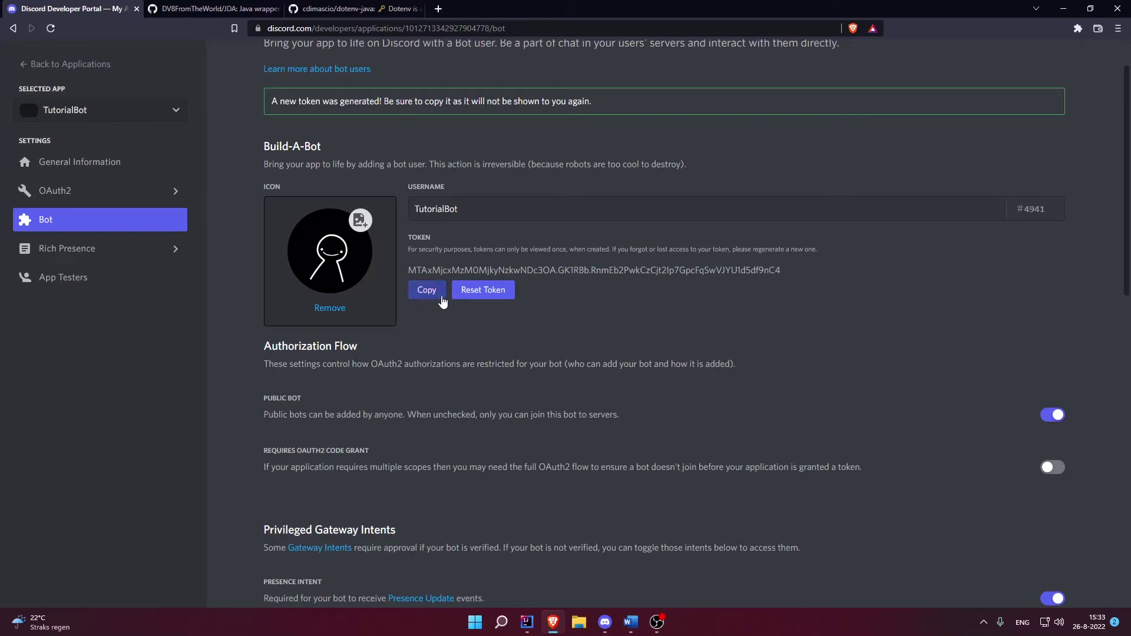
- Switch to IntelliJ IDEA and paste the copied bot token as the value of TOKEN= in the .env file
{"action": "key", "text": "alt+Tab"}
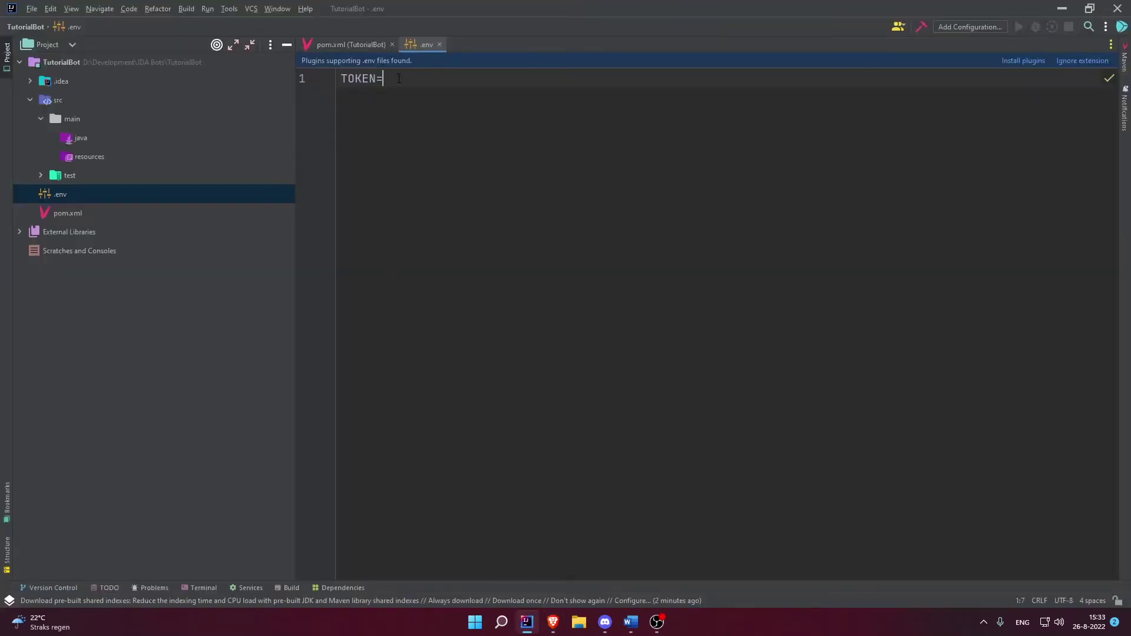
{"action": "key", "text": "ctrl+v"}
{"action": "left_click_drag", "start_coordinate": [341, 78], "coordinate": [383, 78]}
{"action": "left_click_drag", "start_coordinate": [901, 80], "coordinate": [405, 79]}
{"action": "key", "text": "ctrl+Tab"}
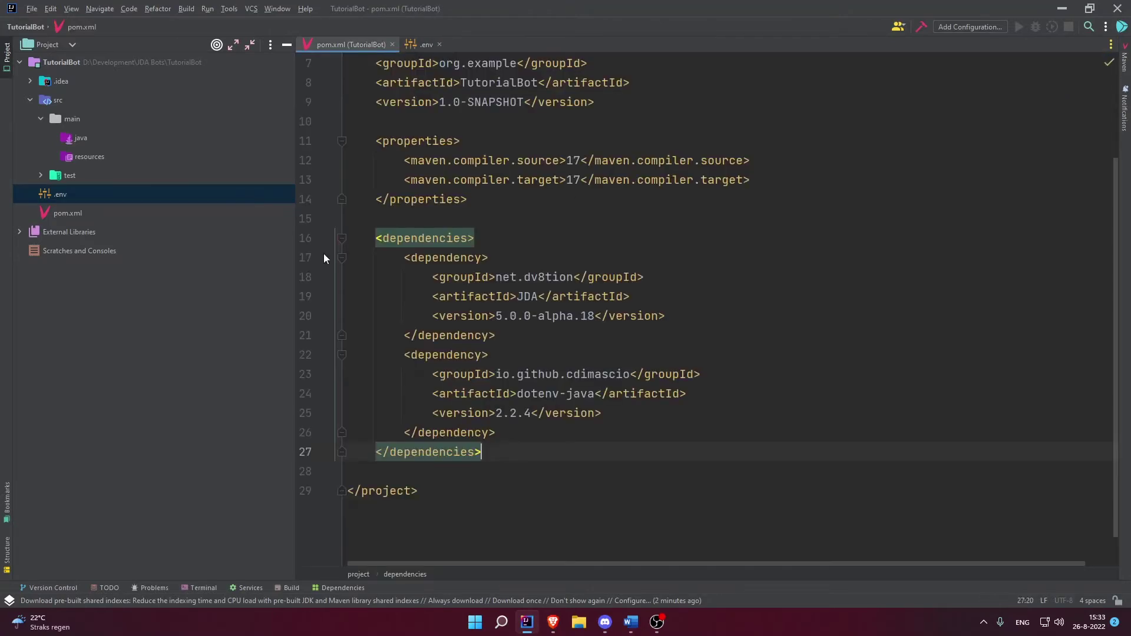
{"action": "left_click", "coordinate": [525, 245]}
{"action": "left_click", "coordinate": [412, 45]}
{"action": "right_click", "coordinate": [86, 136]}
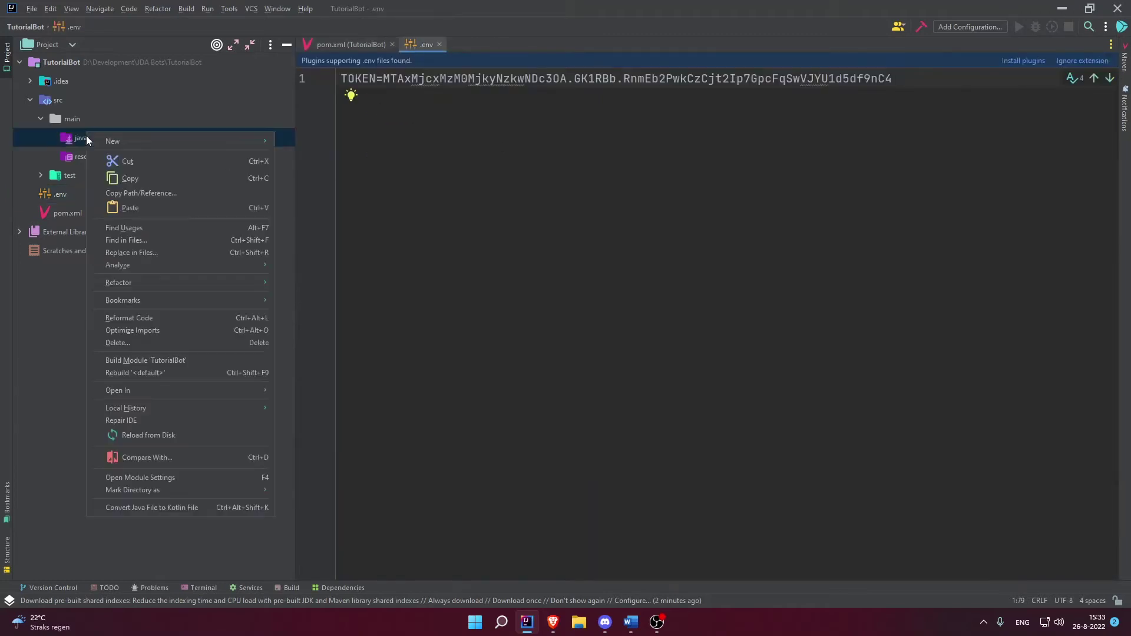
{"action": "mouse_move", "coordinate": [114, 142]}
{"action": "left_click", "coordinate": [413, 78]}
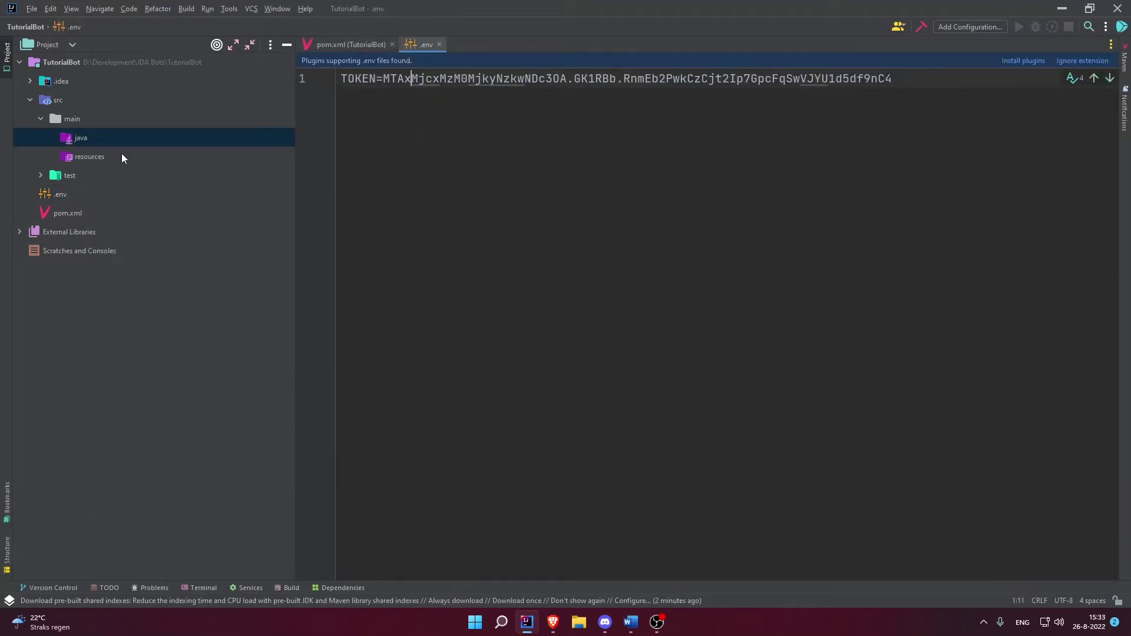
- Create a package in the java source folder, named dev, the developer's first name and discordbot, separated by dots
{"action": "right_click", "coordinate": [80, 135]}
{"action": "mouse_move", "coordinate": [104, 140]}
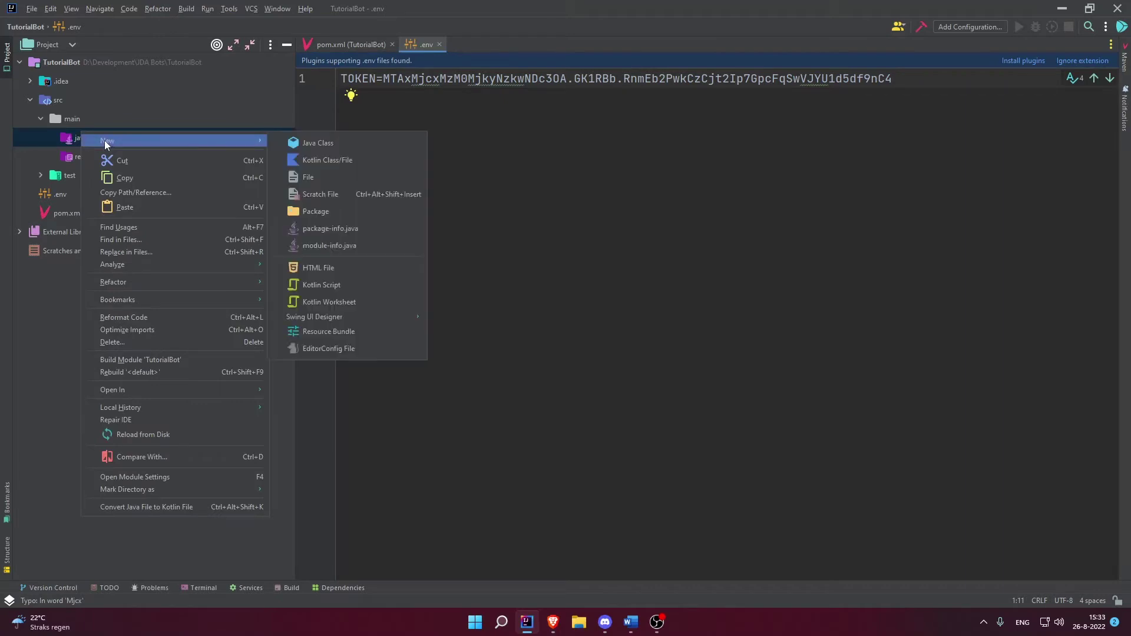
{"action": "left_click", "coordinate": [322, 212]}
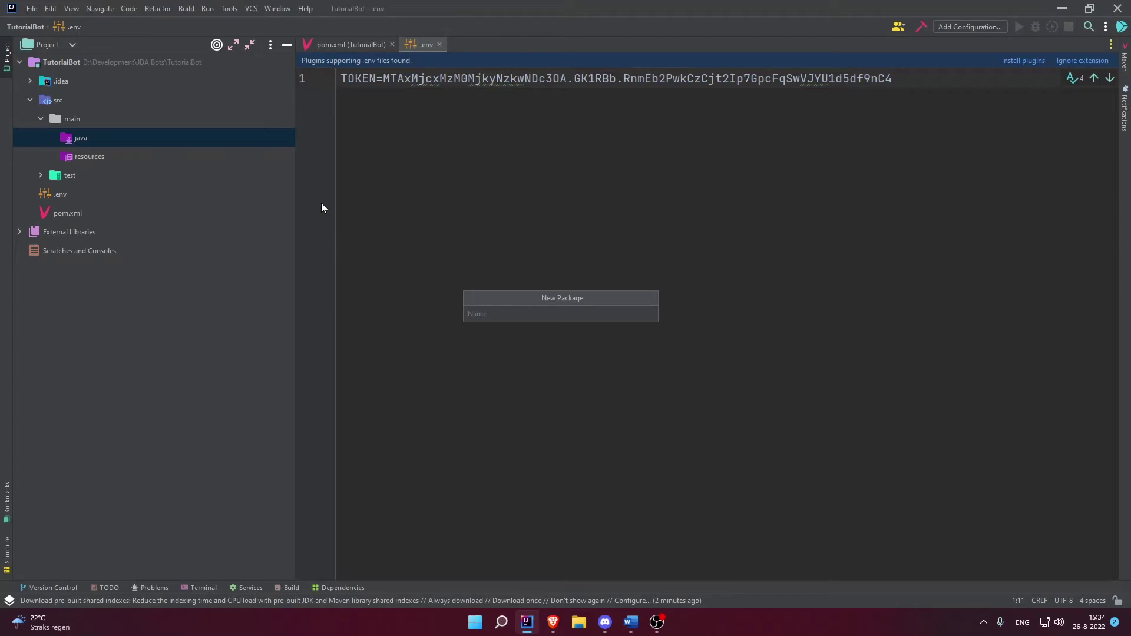
{"action": "type", "text": "me."}
{"action": "key", "text": "BackSpace"}
{"action": "key", "text": "BackSpace"}
{"action": "type", "text": "e."}
{"action": "key", "text": "BackSpace"}
{"action": "key", "text": "BackSpace"}
{"action": "key", "text": "BackSpace"}
{"action": "type", "text": "dev.tim"}
{"action": "key", "text": "Left"}
{"action": "key", "text": "Left"}
{"action": "key", "text": "Left"}
{"action": "key", "text": "Left"}
{"action": "key", "text": "BackSpace"}
{"action": "key", "text": "BackSpace"}
{"action": "key", "text": "BackSpace"}
{"action": "type", "text": "me"}
{"action": "key", "text": "BackSpace"}
{"action": "key", "text": "BackSpace"}
{"action": "type", "text": "dev"}
{"action": "left_click", "coordinate": [492, 314]}
{"action": "type", "text": ".discordbot"}
{"action": "key", "text": "Return"}
{"action": "left_click", "coordinate": [468, 79]}
- Create a Java class named DiscordBot in the discordbot package
{"action": "right_click", "coordinate": [136, 155]}
{"action": "mouse_move", "coordinate": [163, 154]}
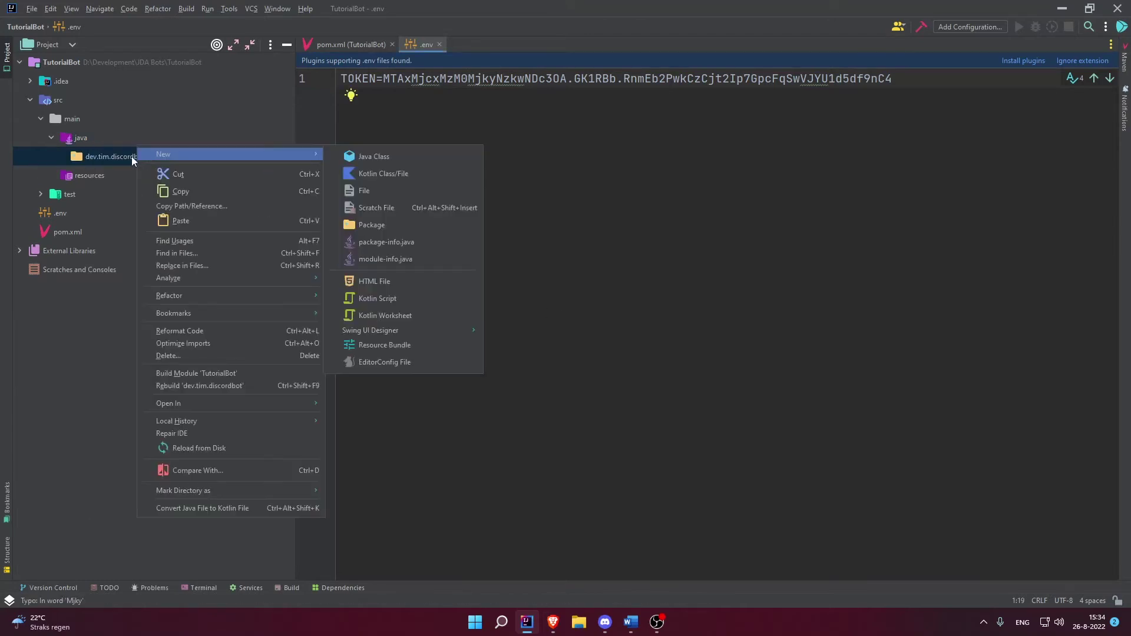
{"action": "left_click", "coordinate": [367, 160]}
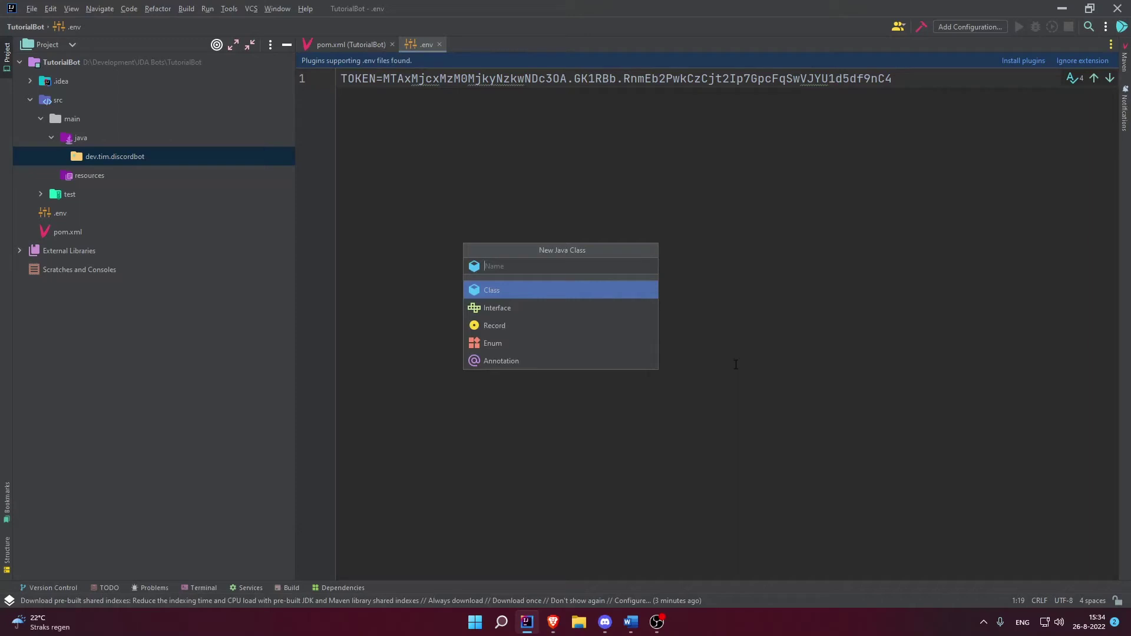
{"action": "type", "text": "DiscordBot"}
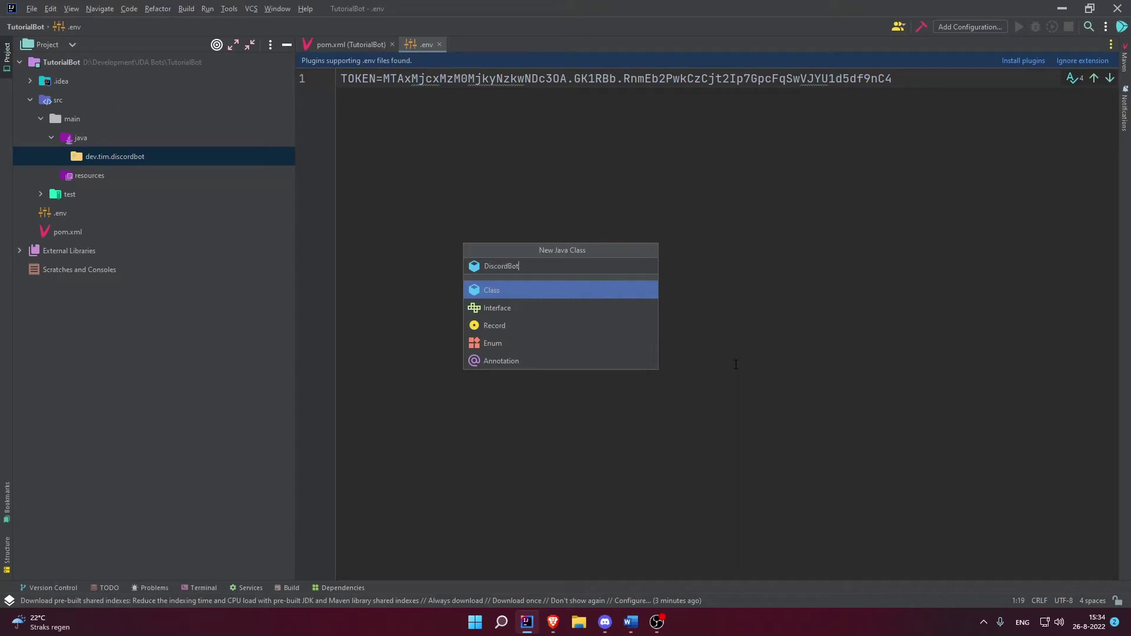